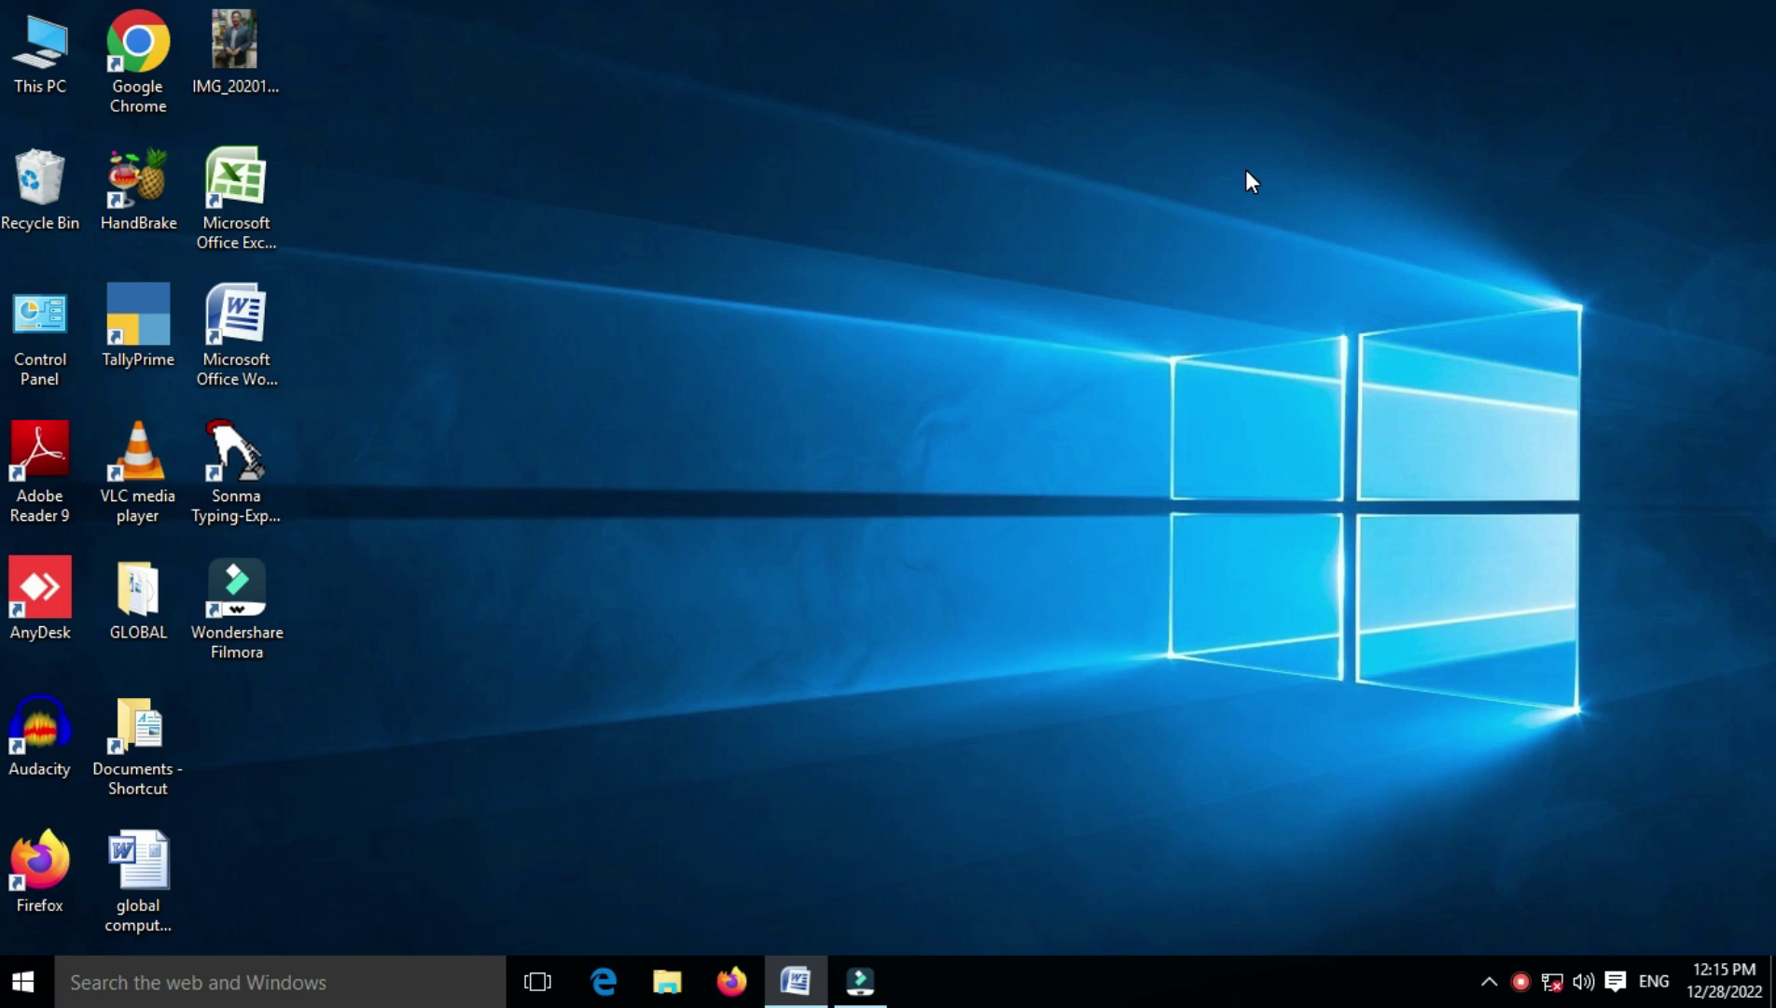
- Refresh the desktop and bring the MAIL MERGE PAGE Word document back to full screen
right_click(667, 228)
click(707, 315)
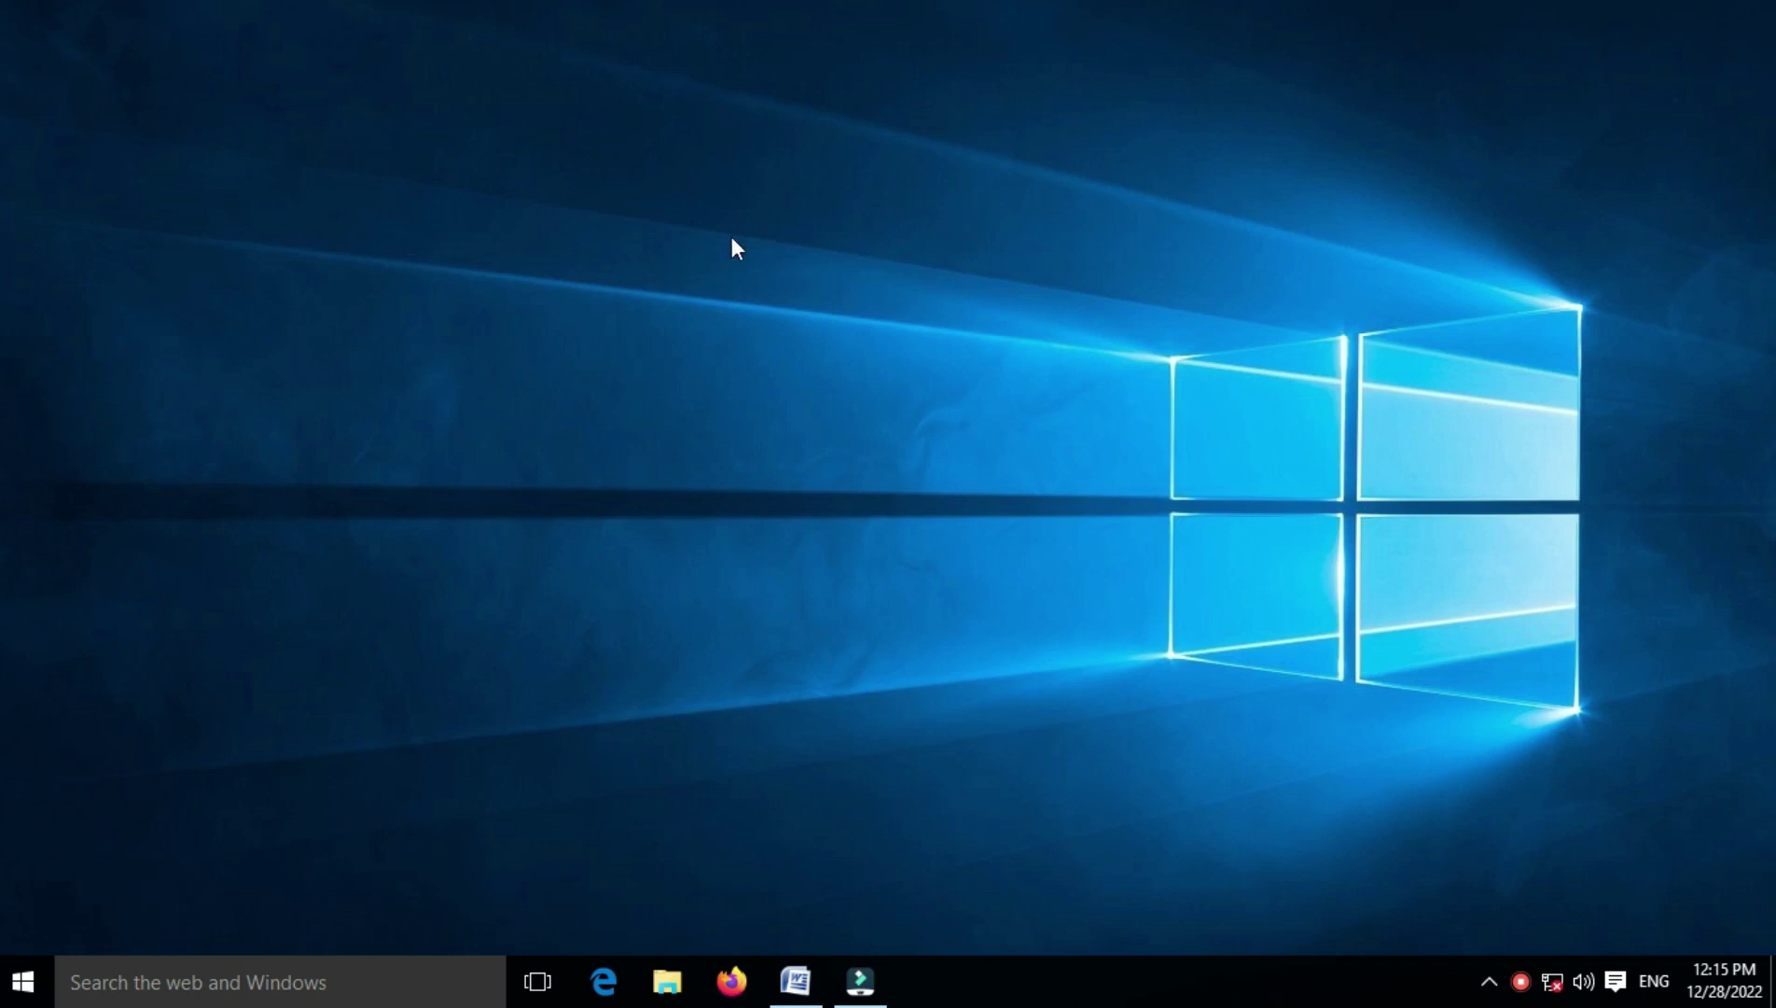
click(795, 979)
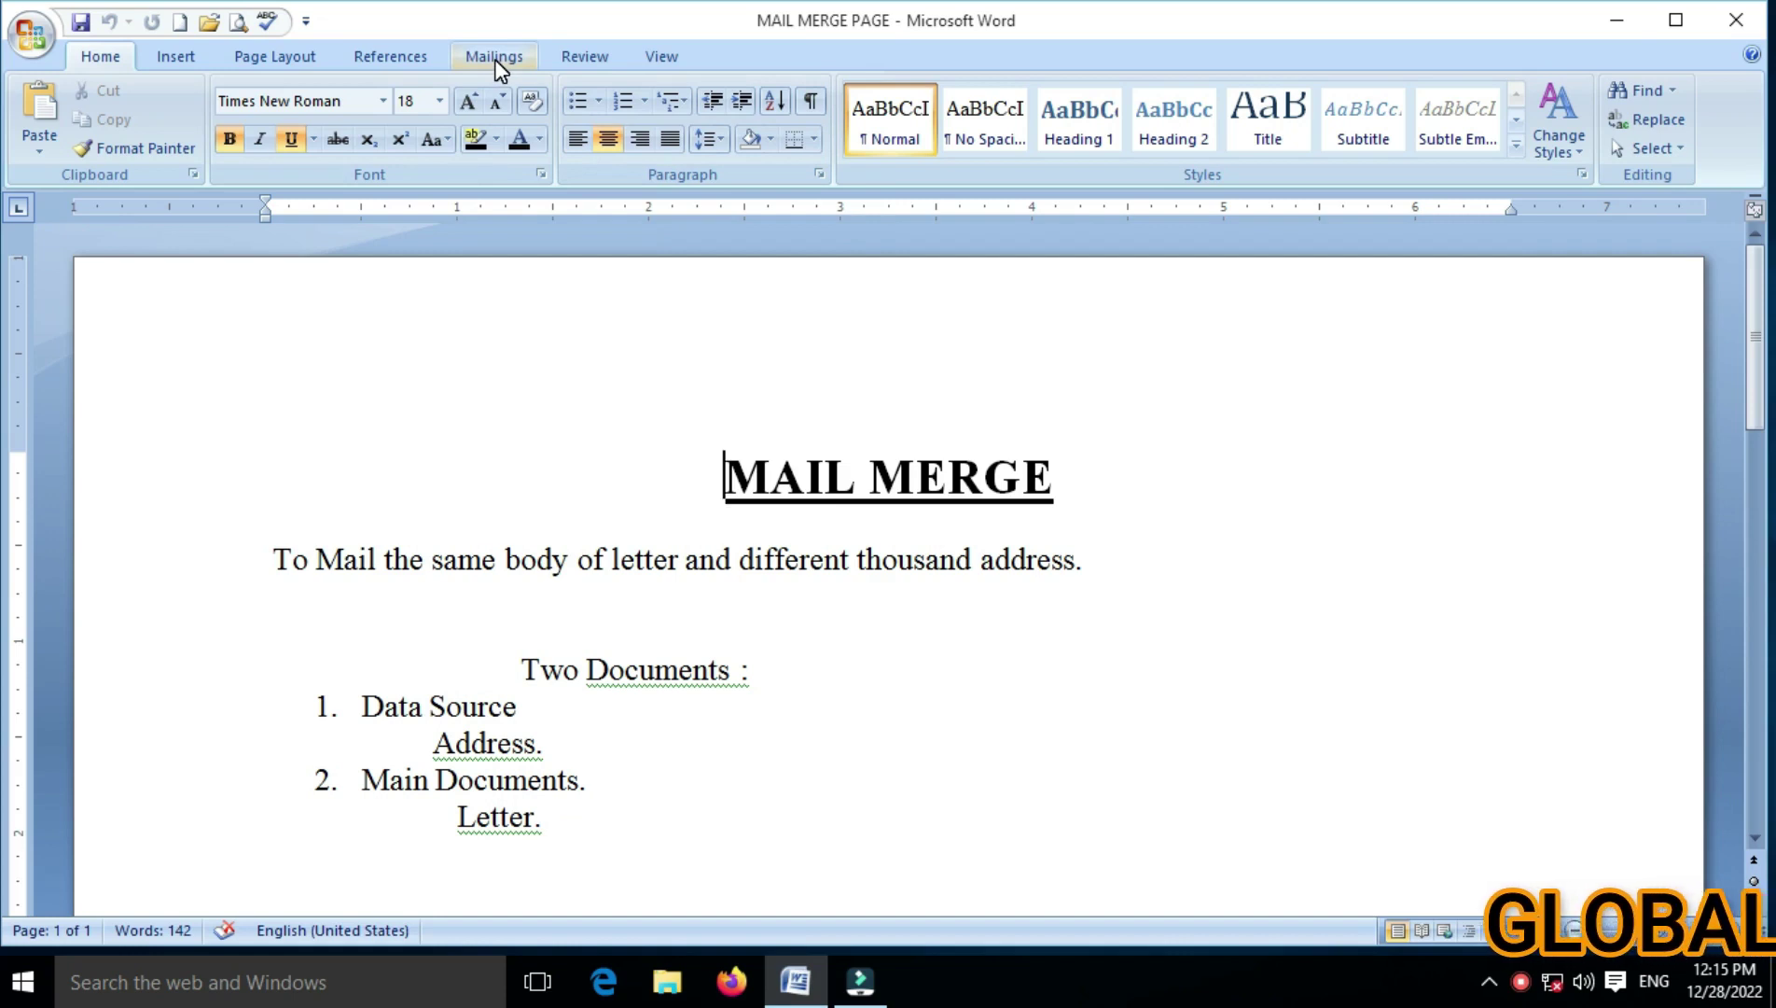
- Switch to the Mailings commands and look over the Start Mail Merge document types
click(494, 58)
click(199, 154)
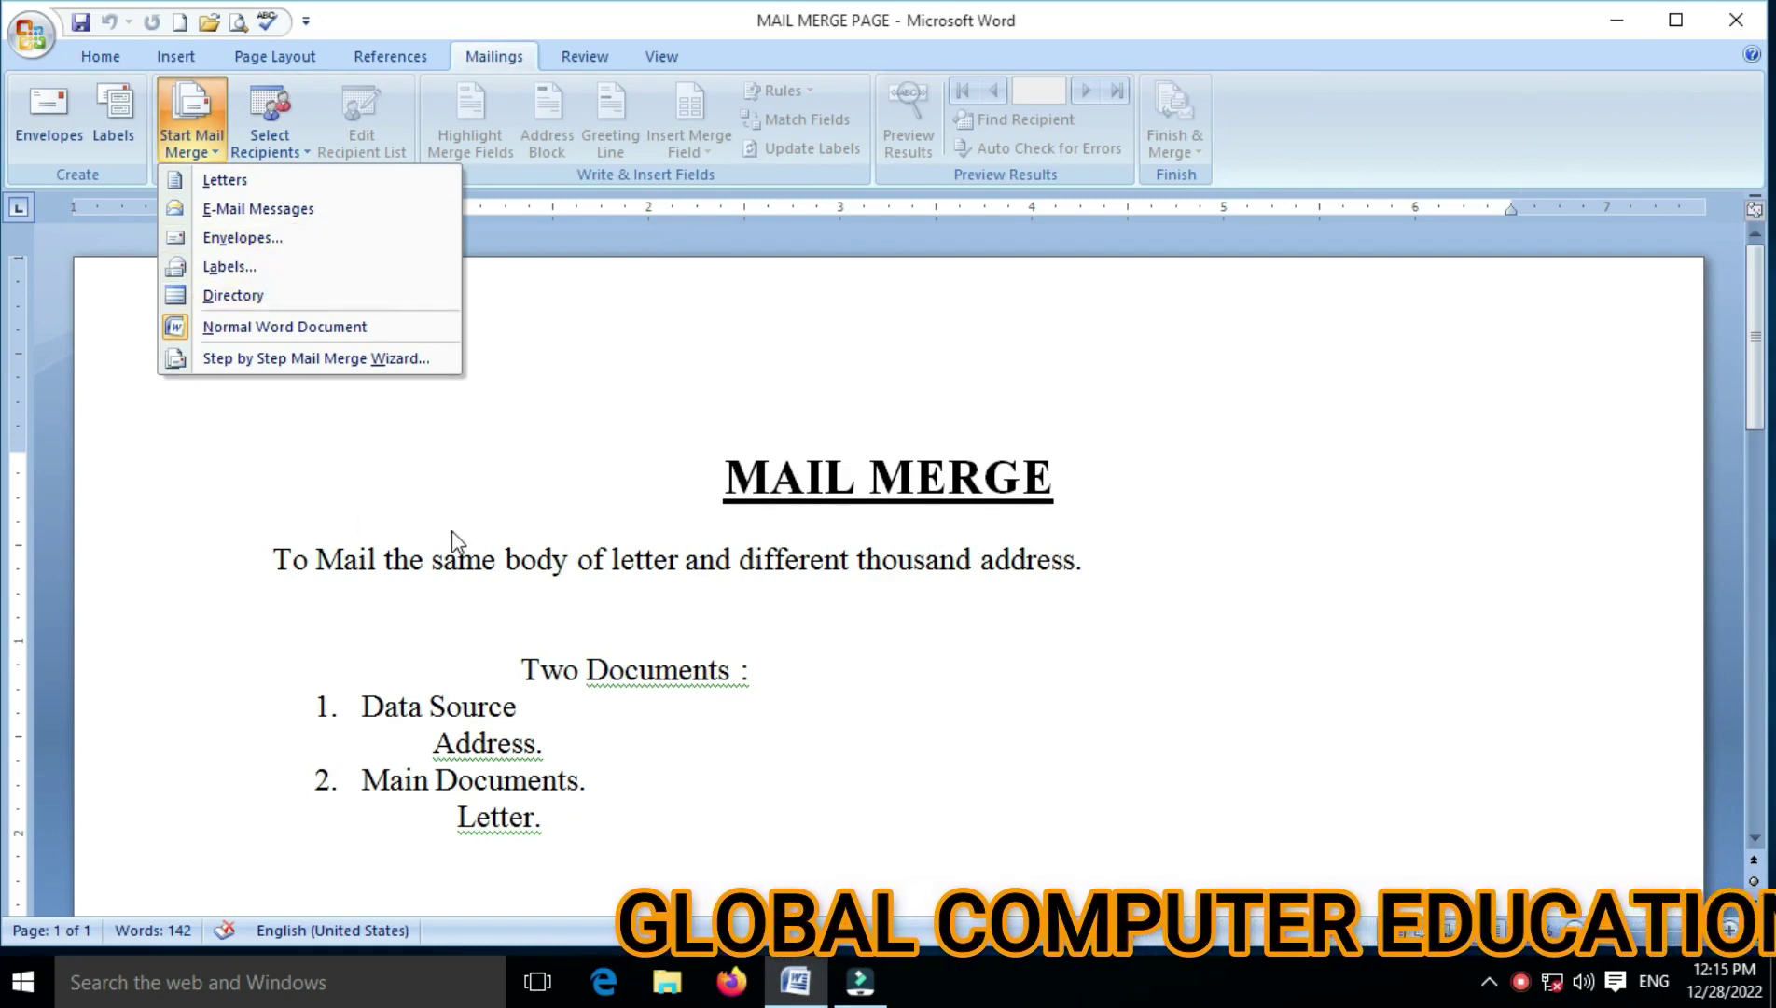
click(606, 588)
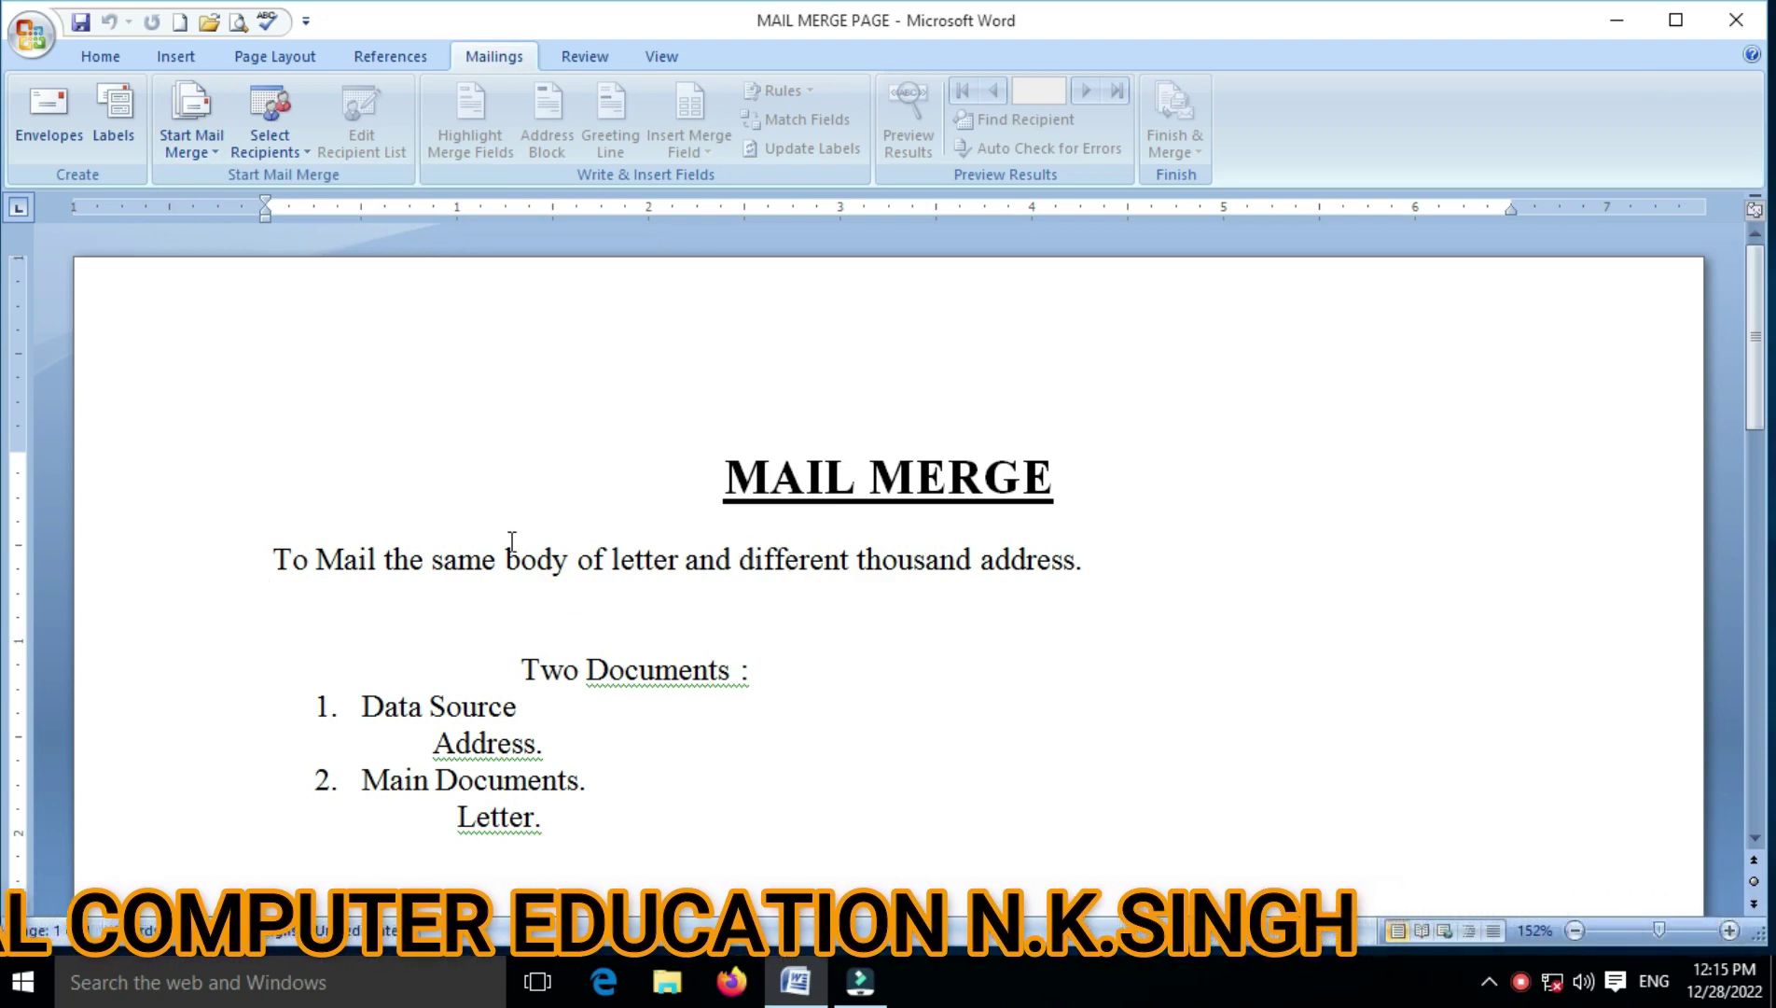
scroll(511, 541, down, 4)
scroll(511, 541, down, 1)
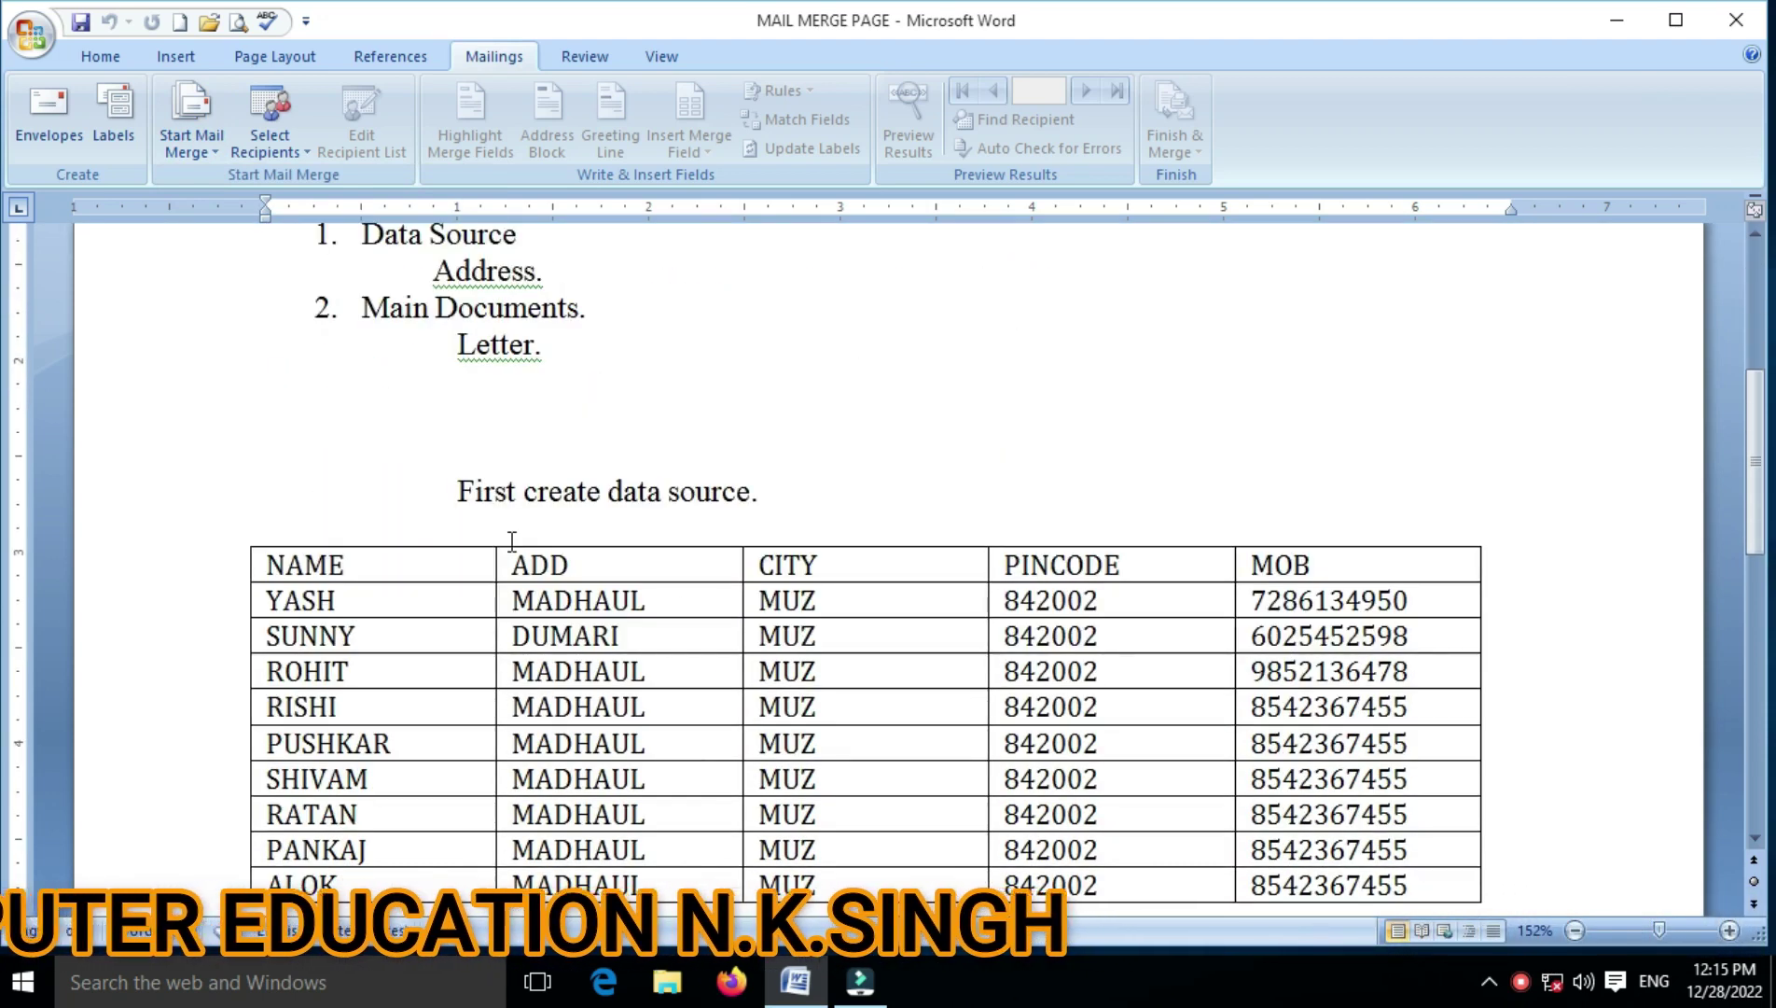
scroll(512, 541, up, 5)
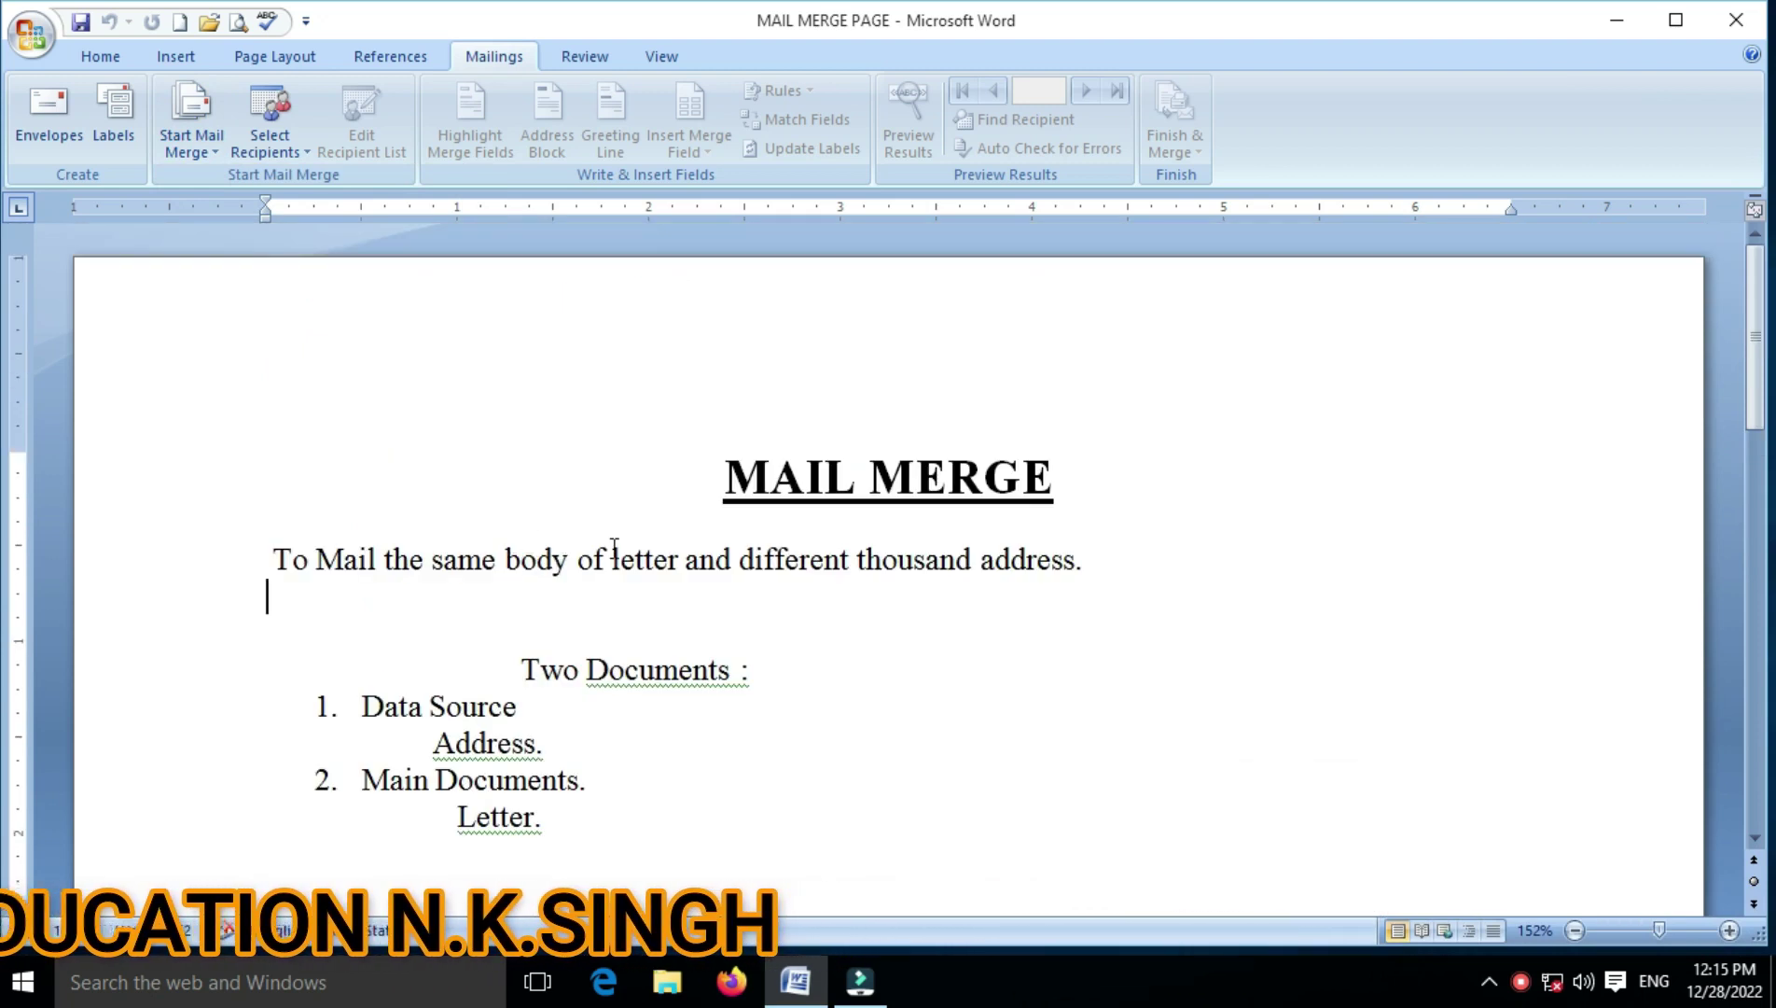
scroll(615, 547, down, 1)
scroll(615, 548, down, 2)
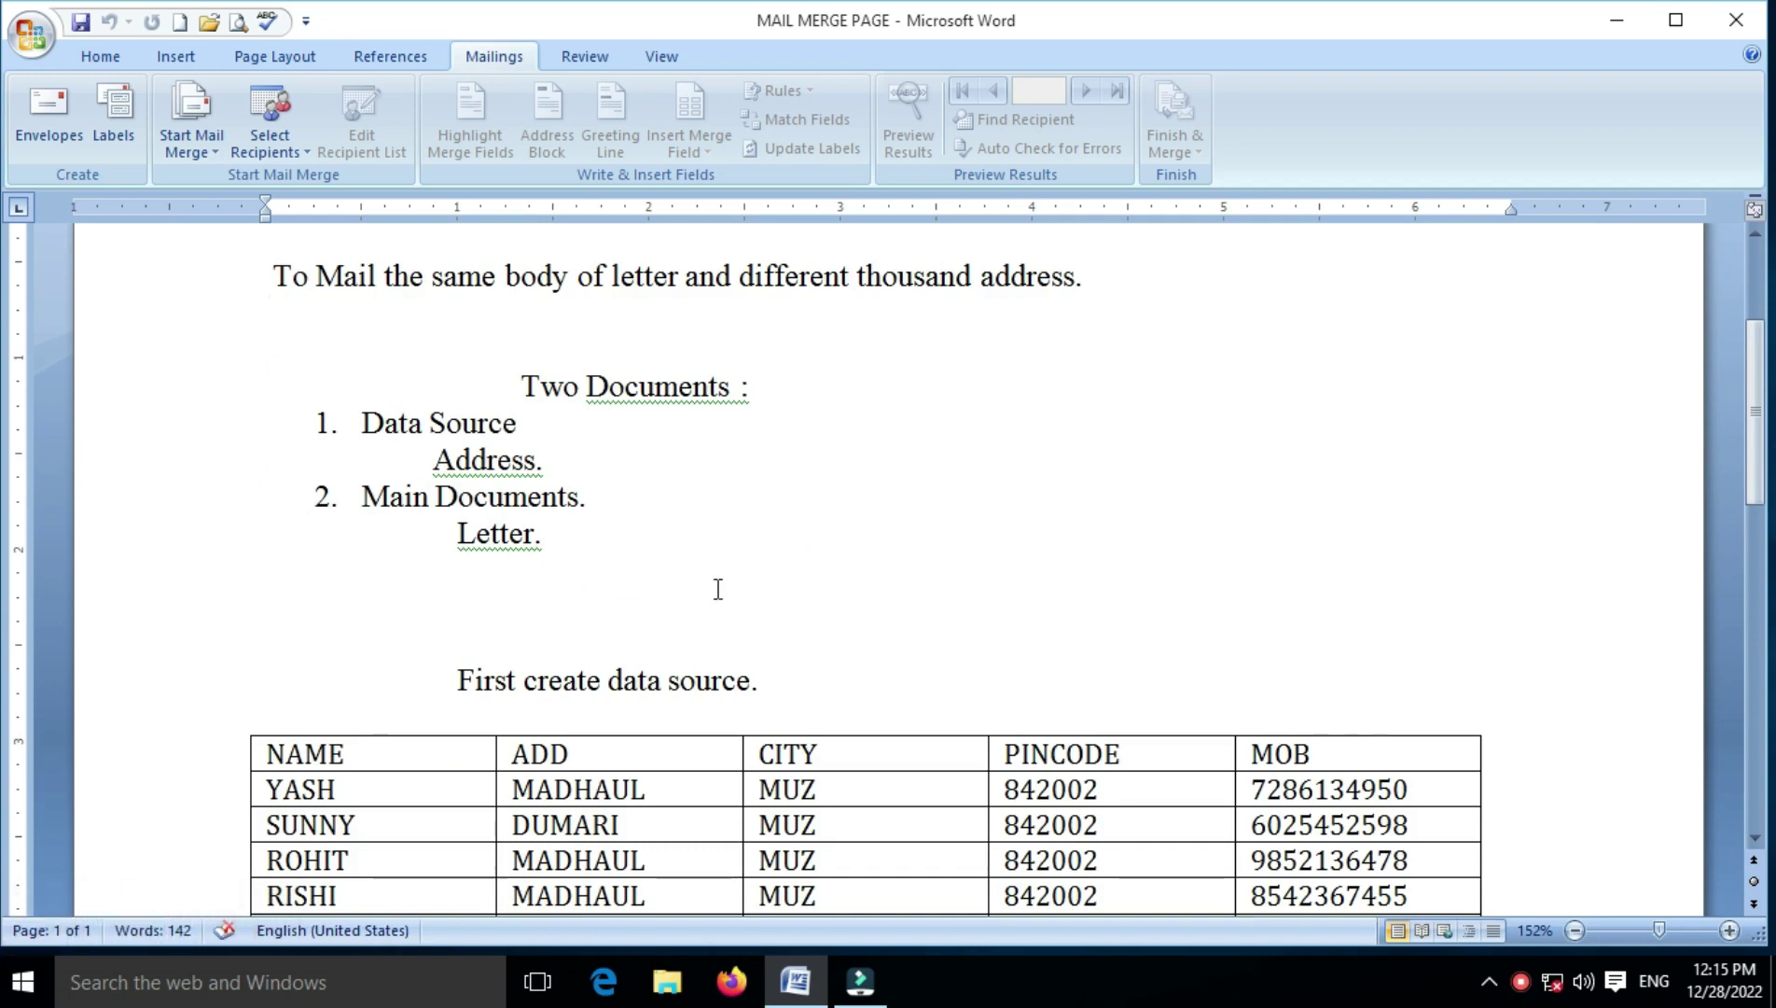
scroll(719, 589, down, 2)
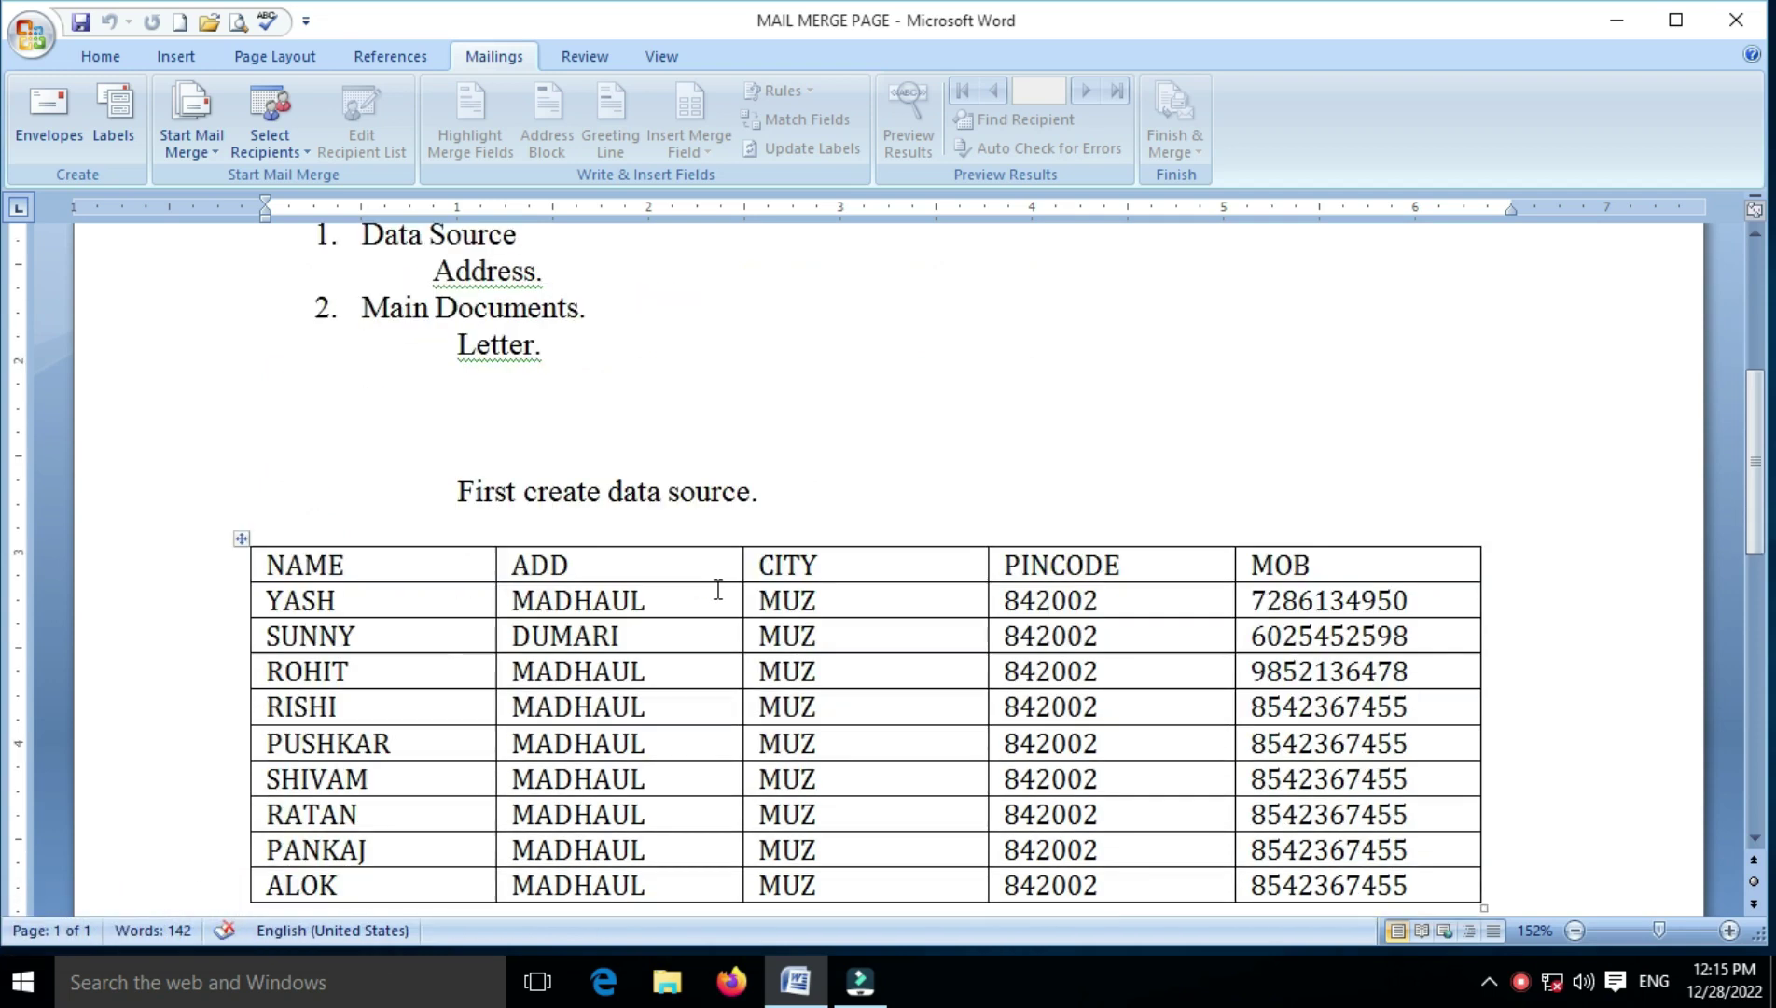
click(576, 579)
scroll(576, 578, down, 5)
scroll(653, 737, down, 3)
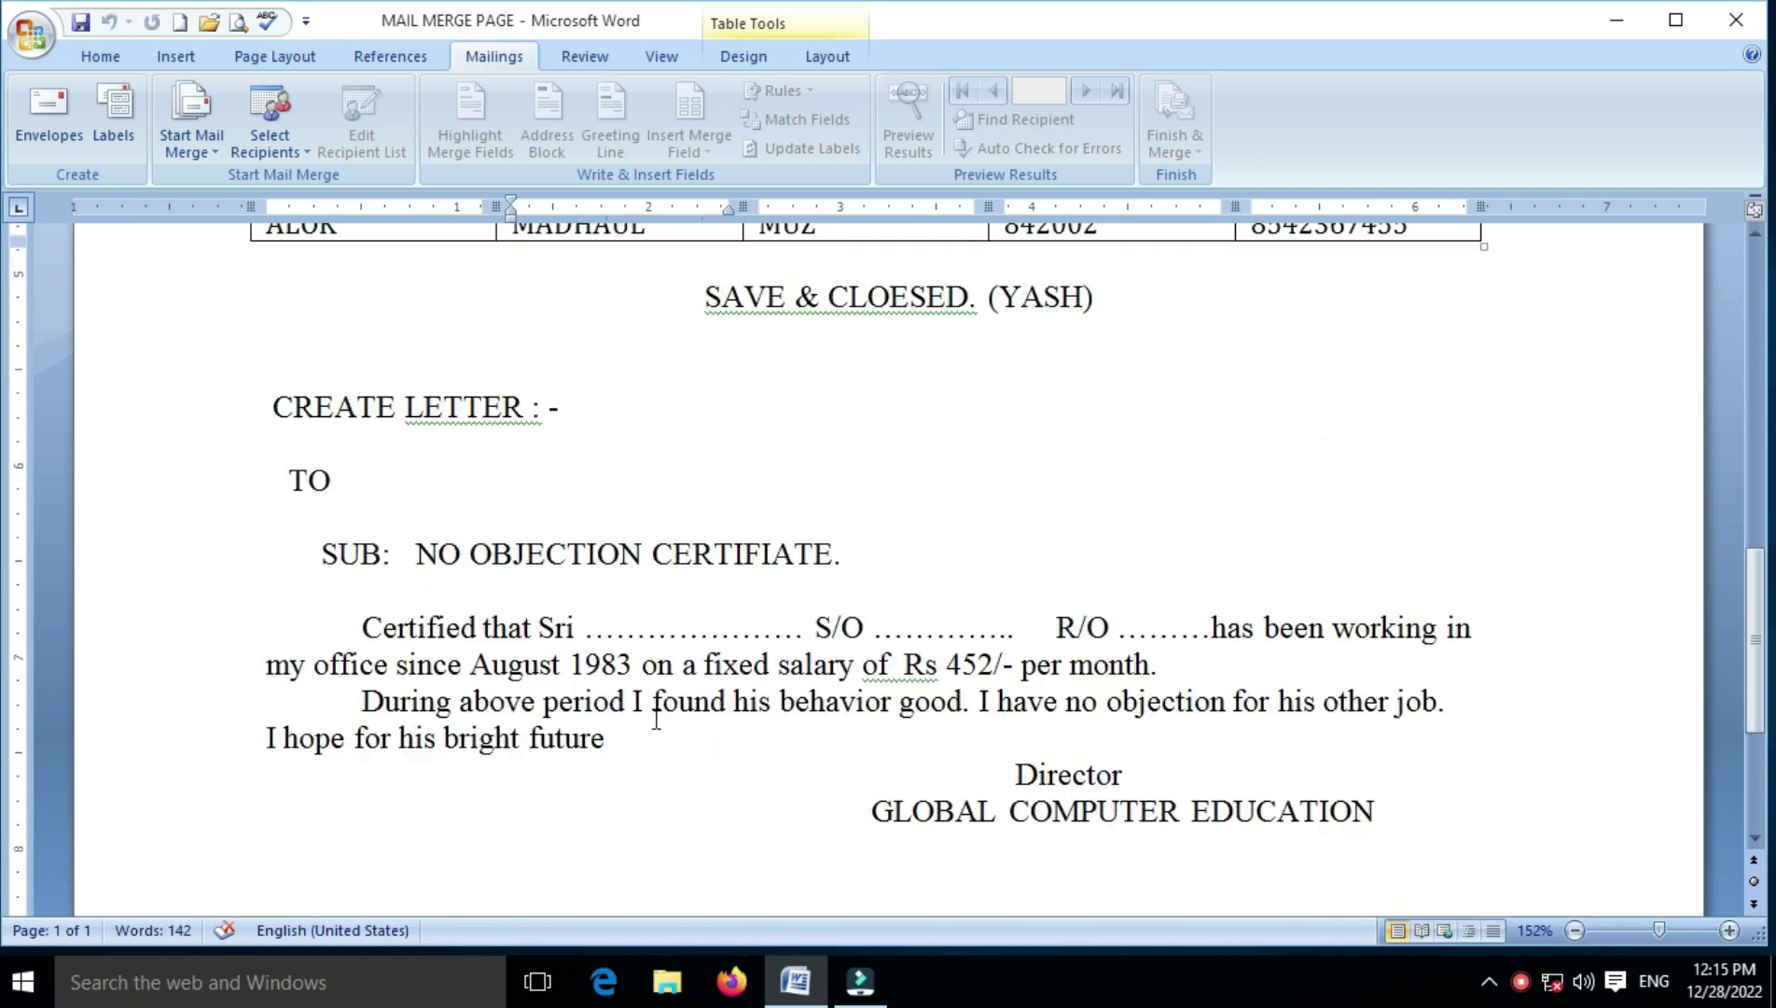
scroll(658, 718, down, 1)
click(665, 620)
scroll(665, 616, up, 4)
scroll(665, 612, up, 5)
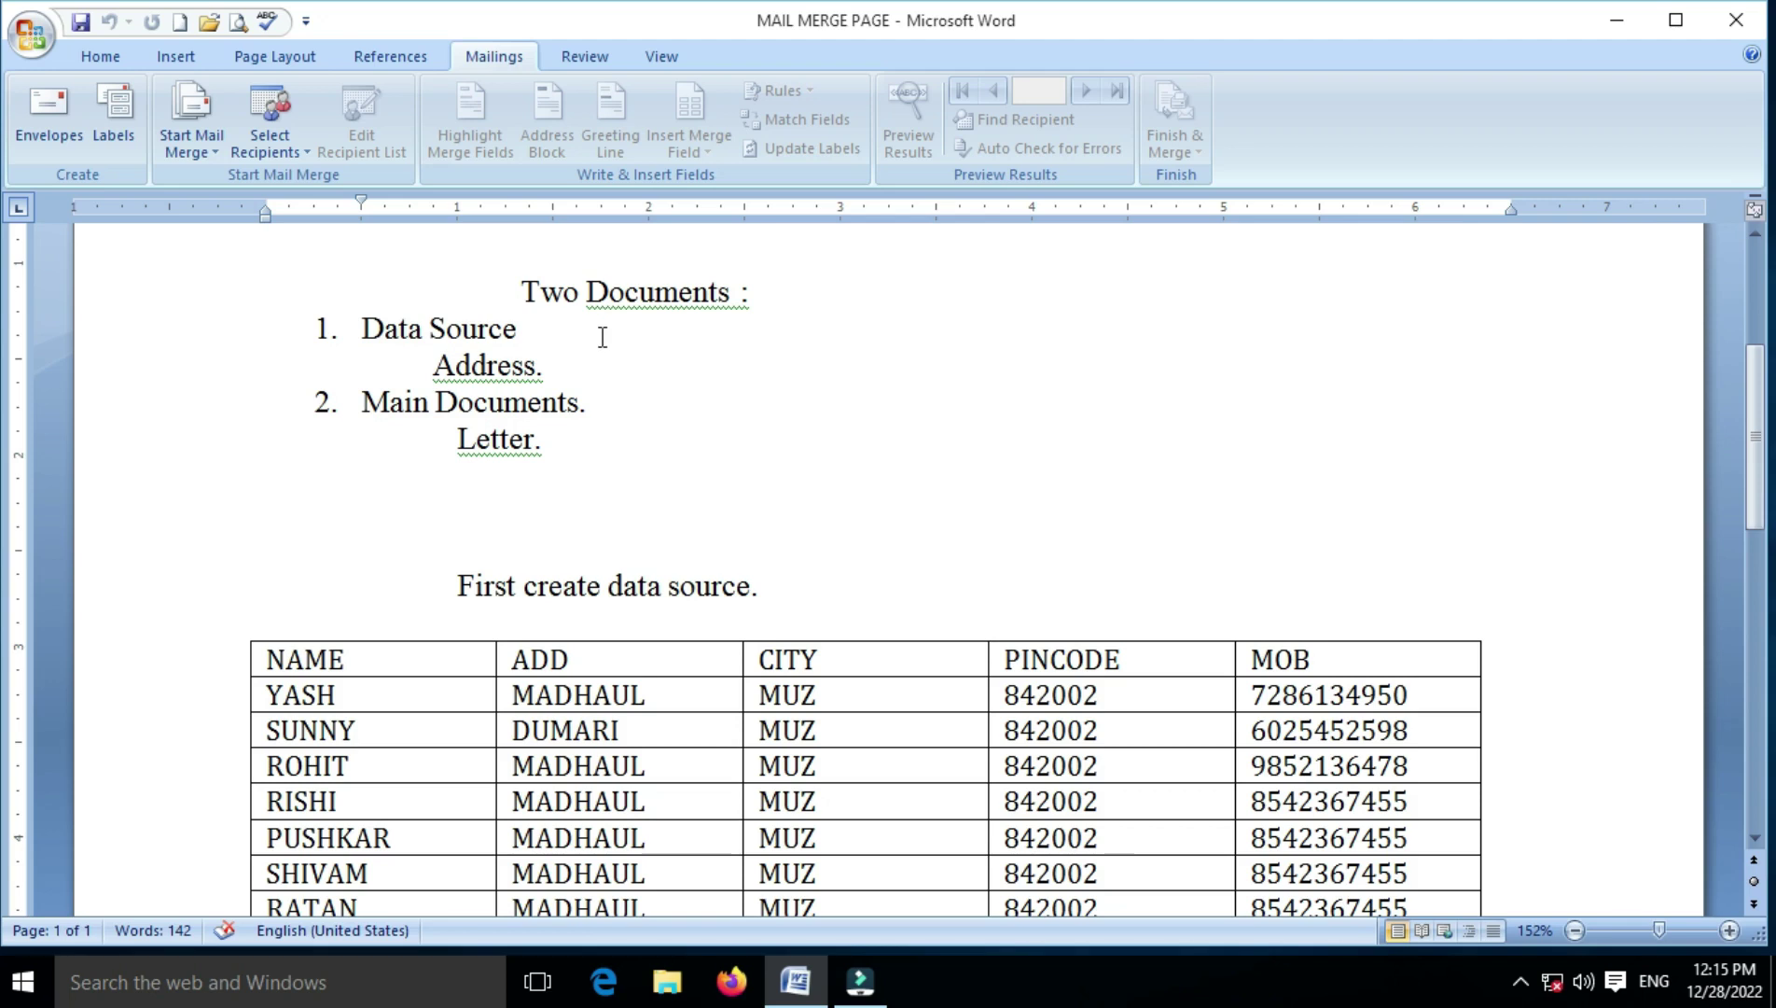
scroll(599, 403, down, 3)
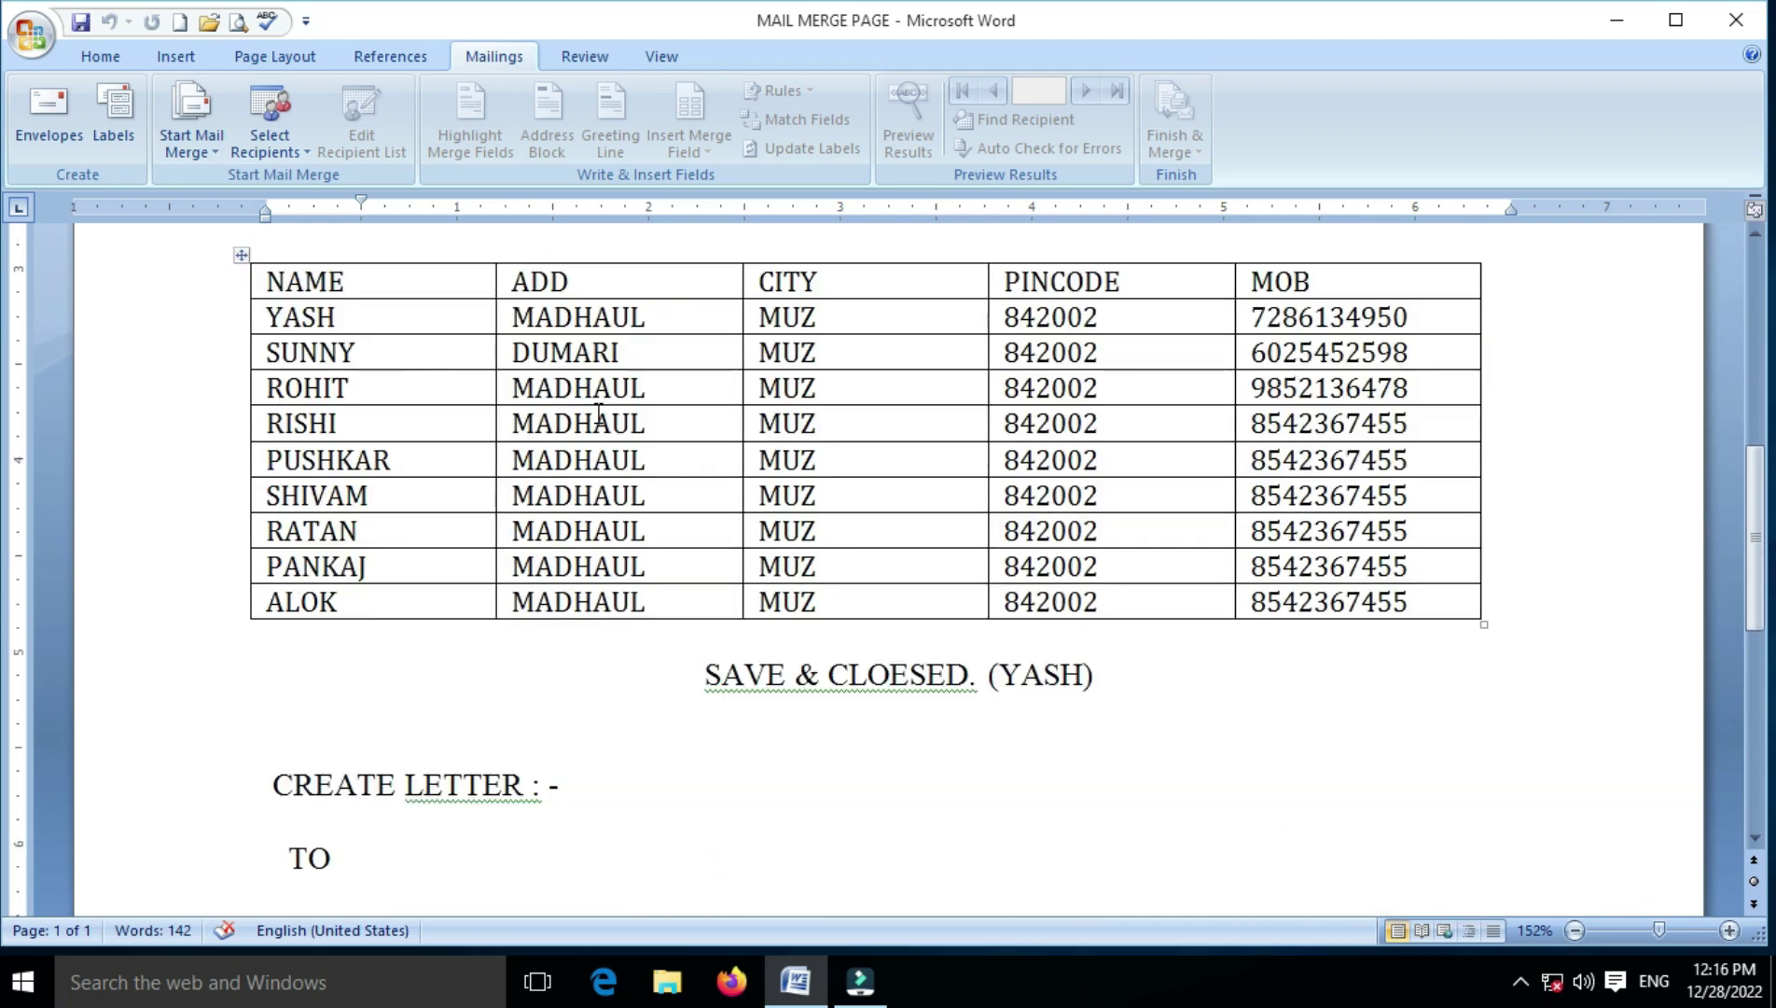
click(650, 385)
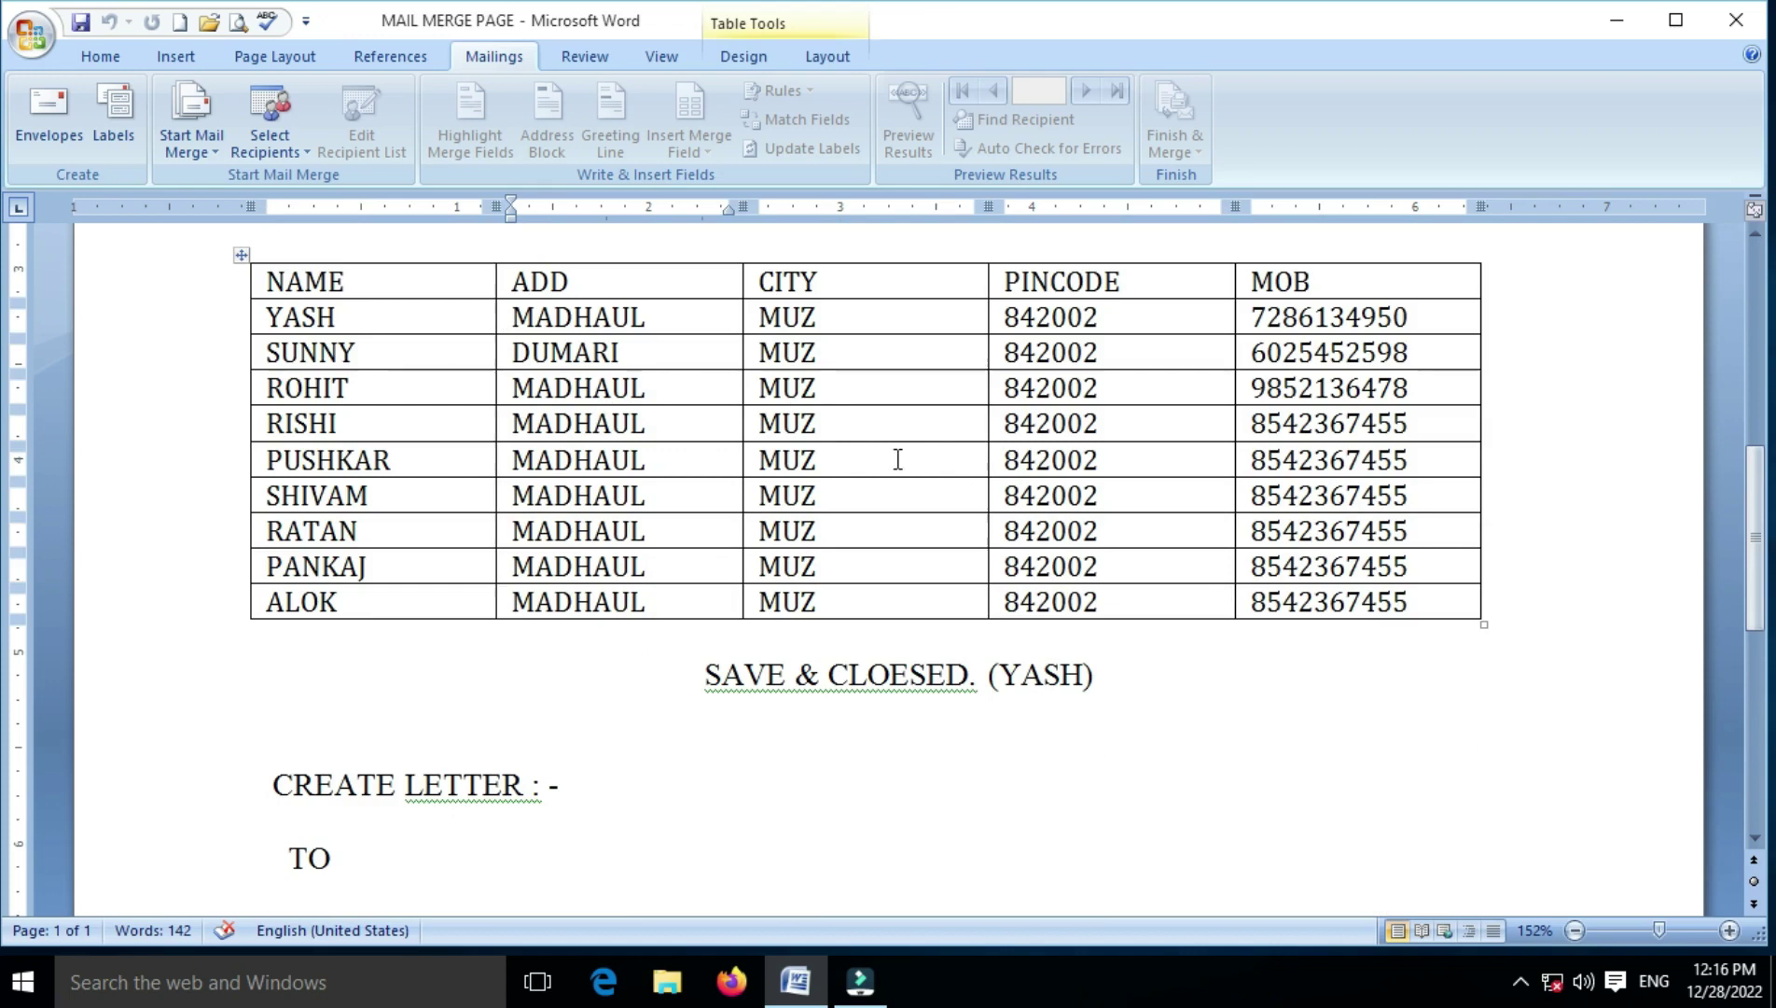
scroll(893, 451, up, 3)
scroll(893, 452, up, 3)
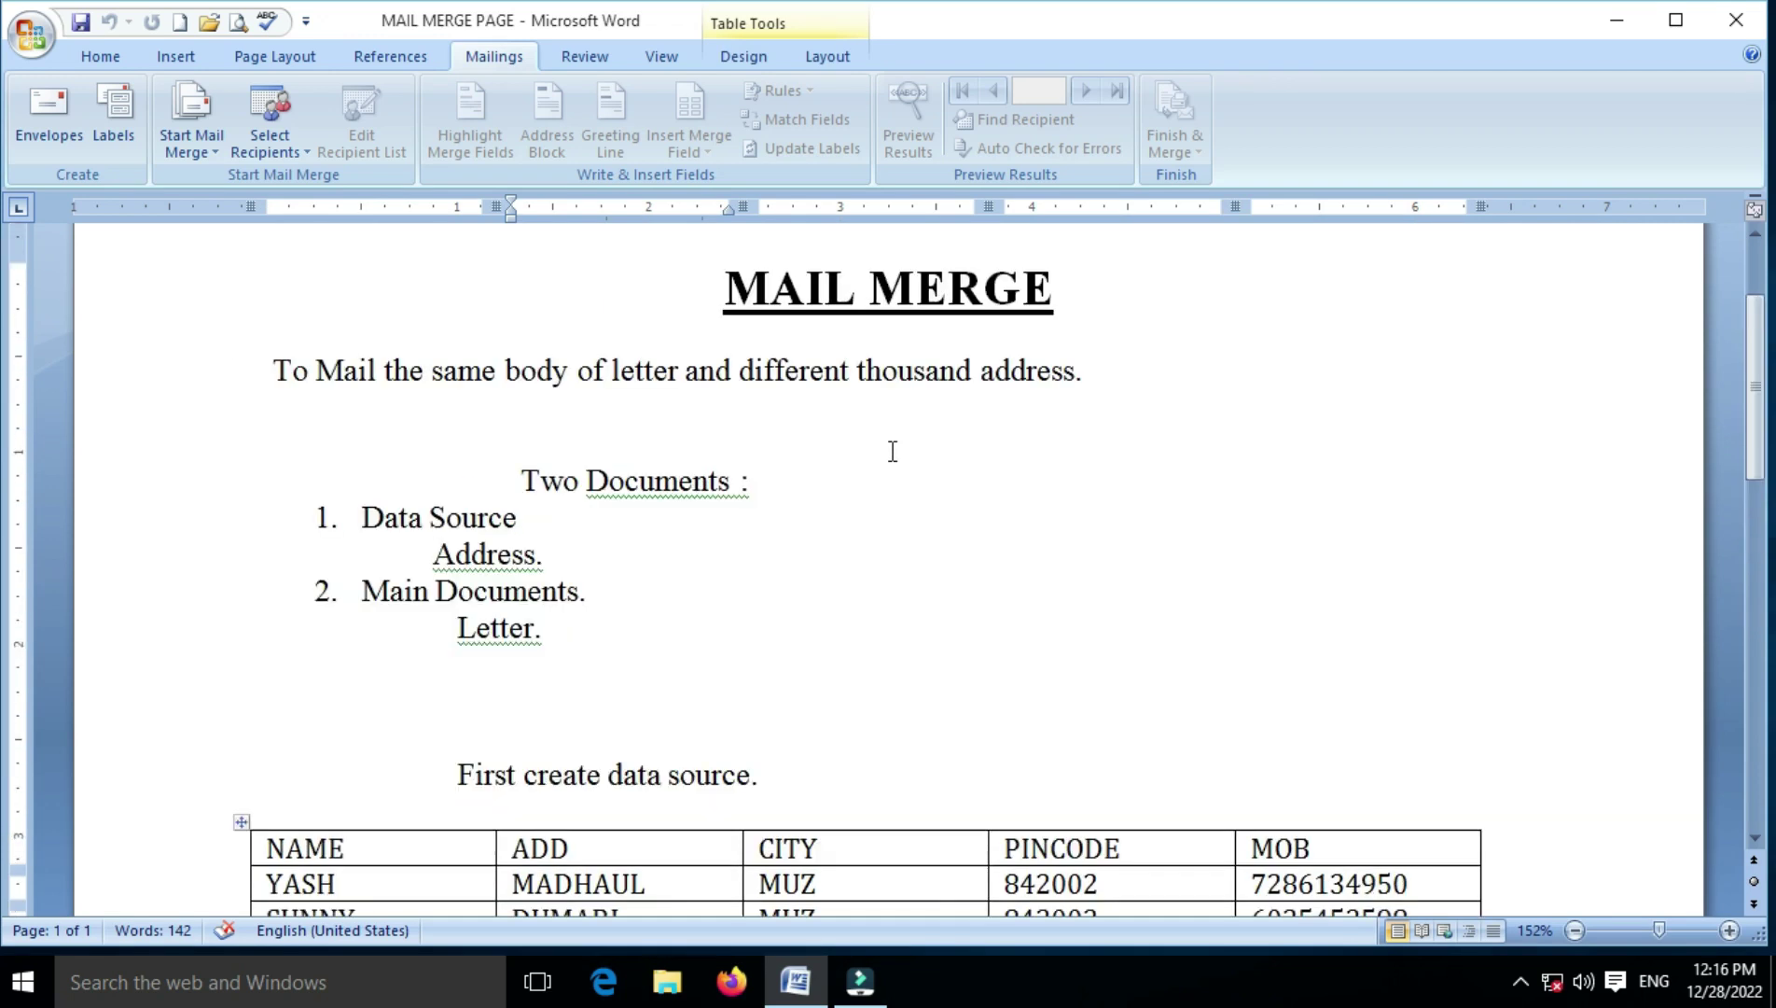
scroll(893, 451, down, 3)
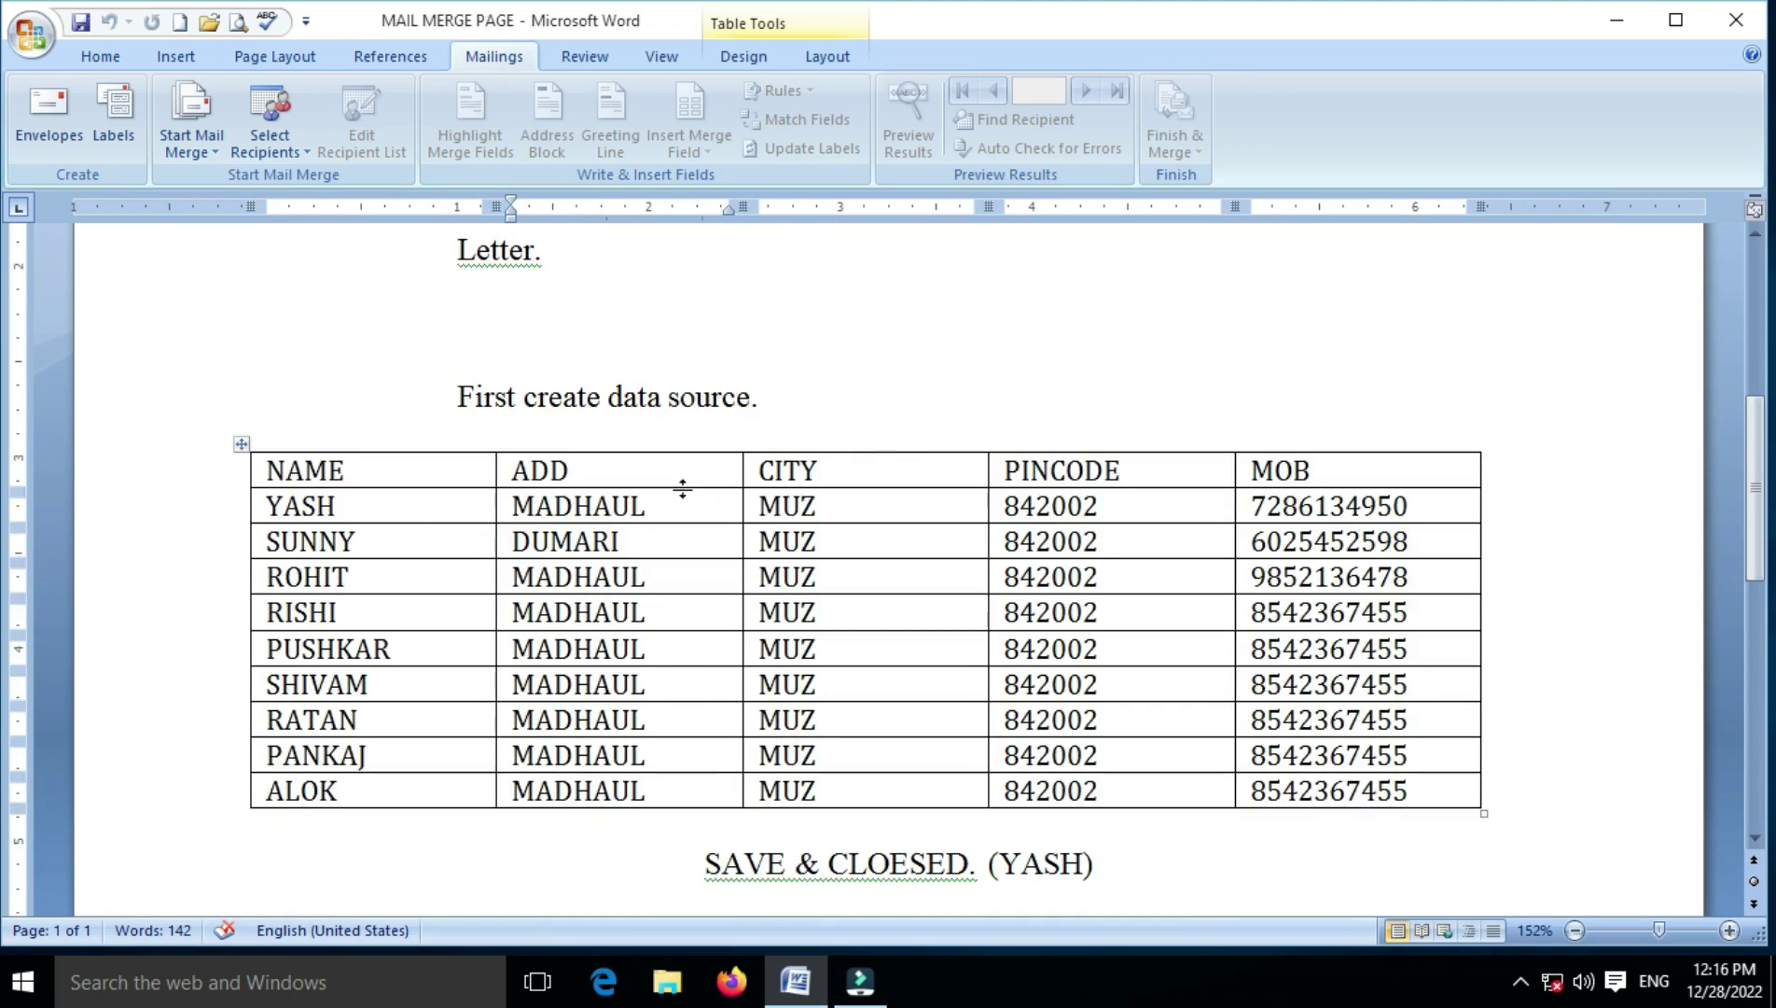
click(658, 508)
click(868, 505)
scroll(872, 509, down, 3)
scroll(872, 508, up, 2)
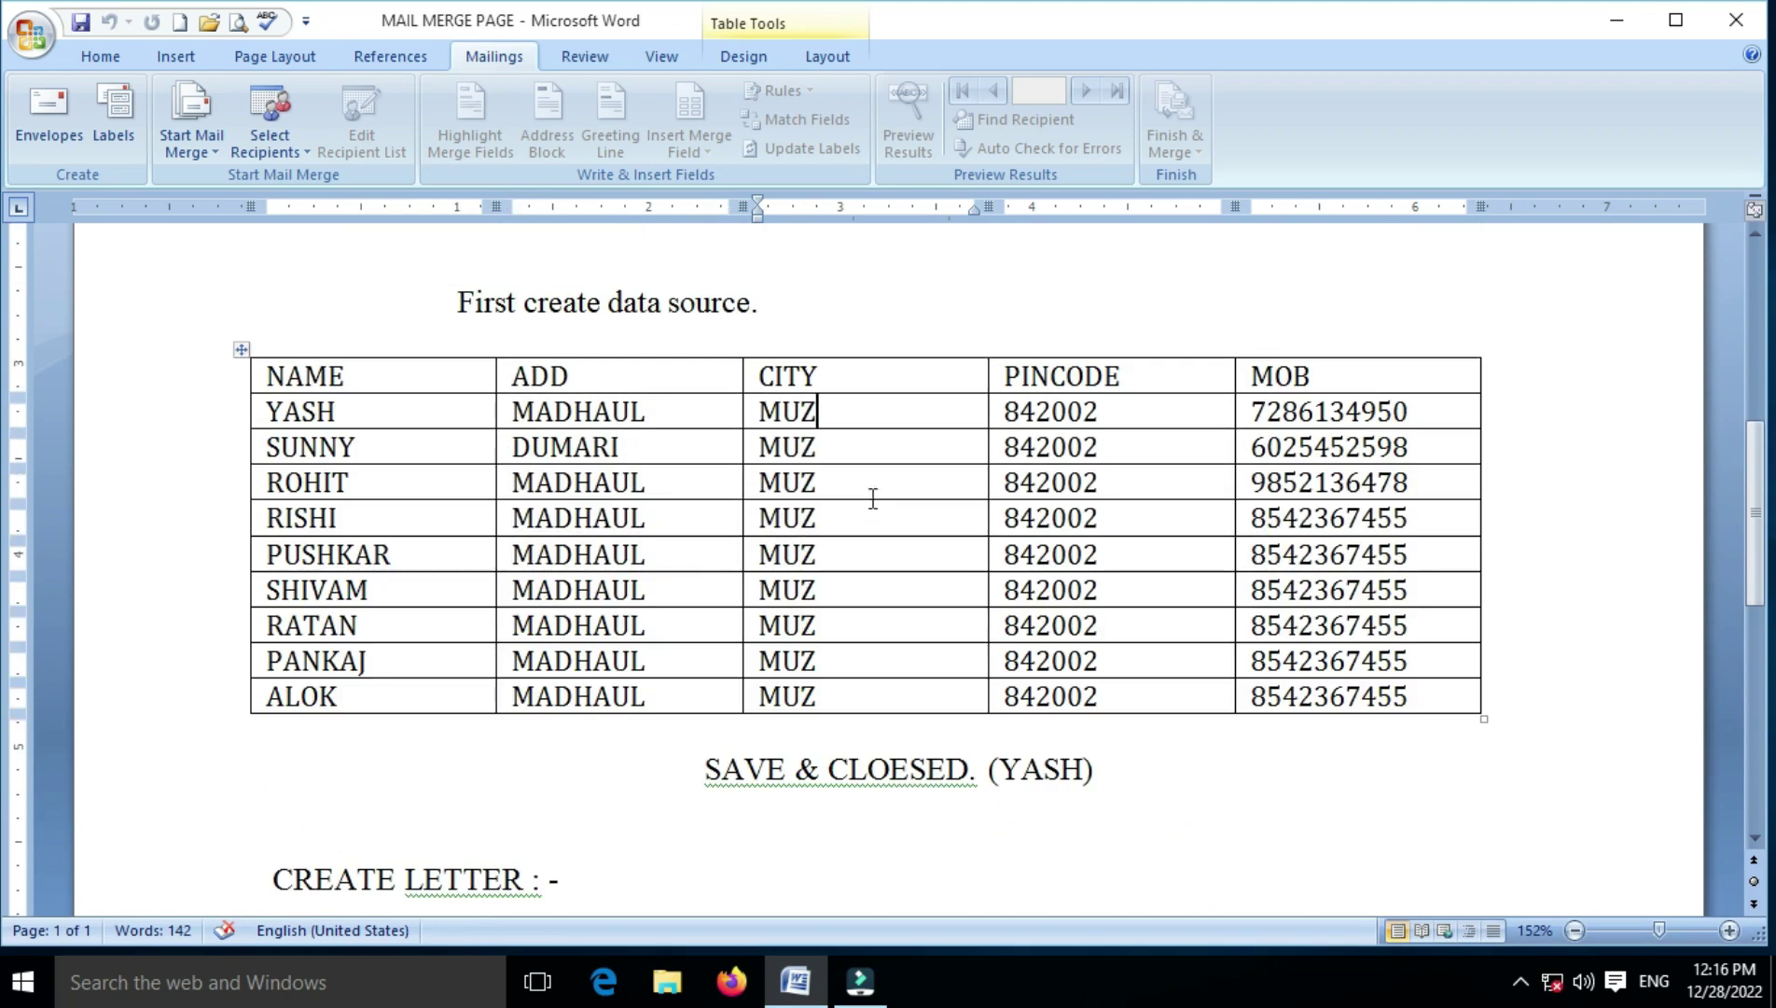
click(676, 482)
scroll(674, 479, down, 2)
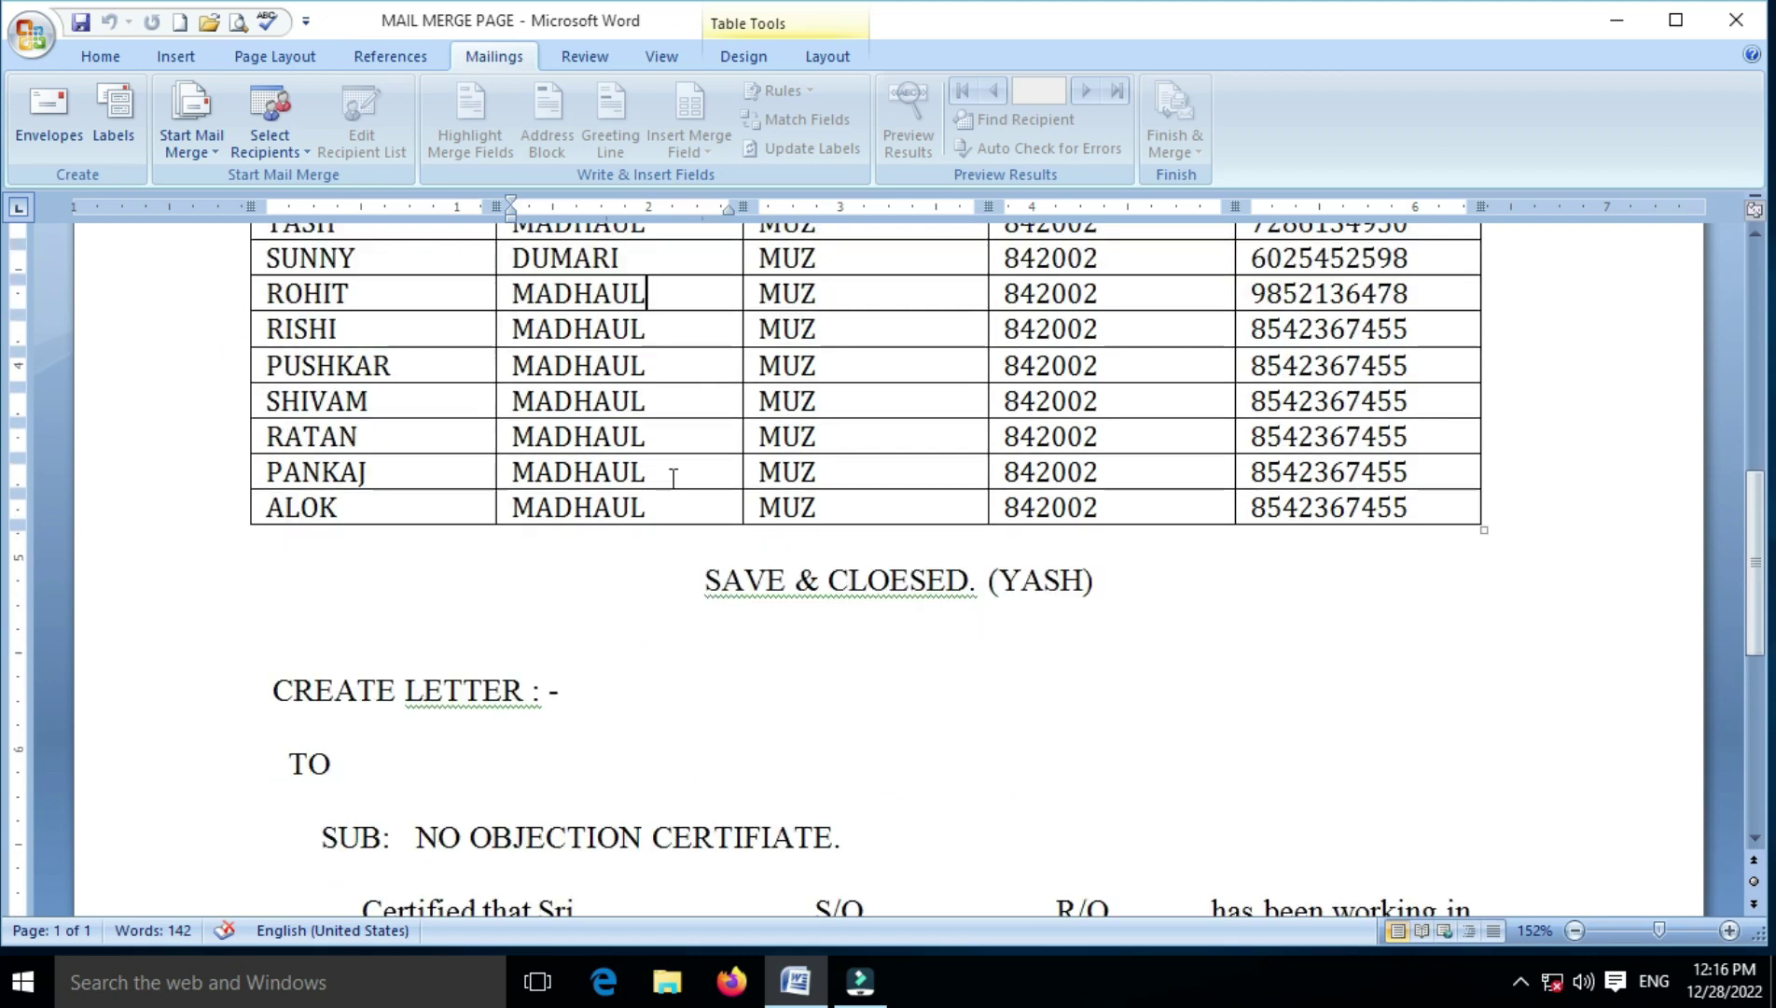
click(669, 476)
scroll(670, 477, down, 5)
scroll(670, 477, up, 5)
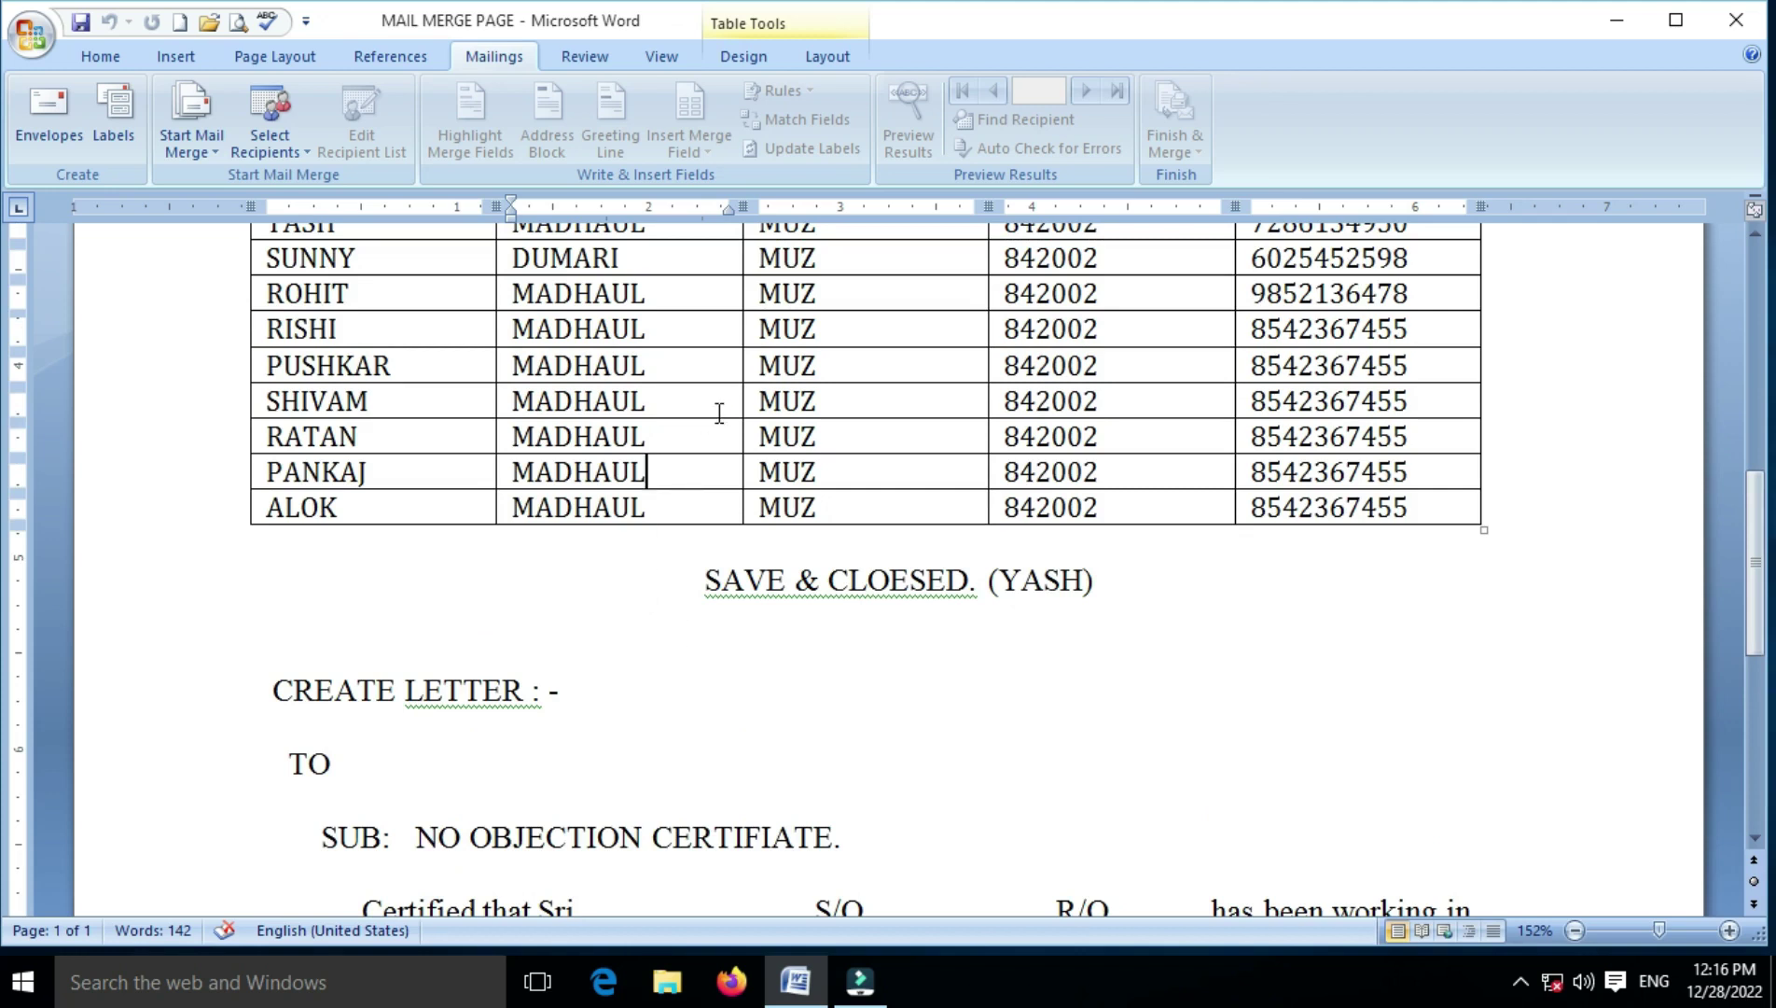
click(691, 380)
scroll(692, 380, up, 4)
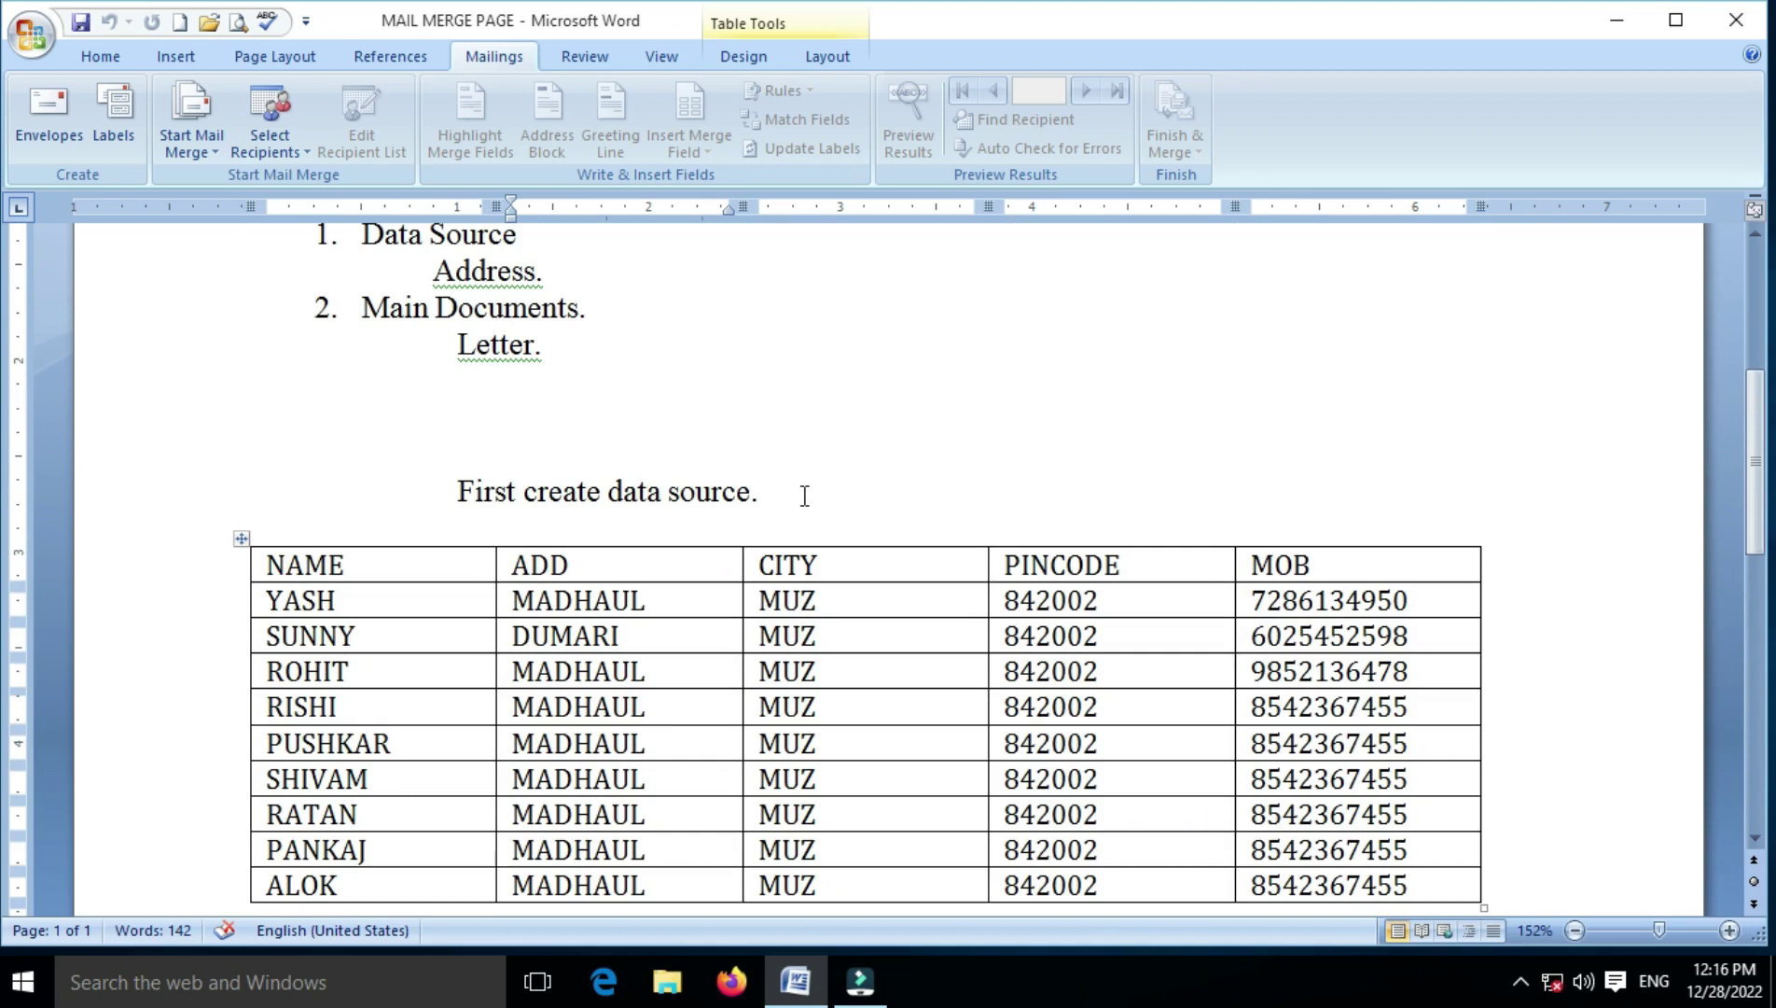
scroll(632, 440, down, 3)
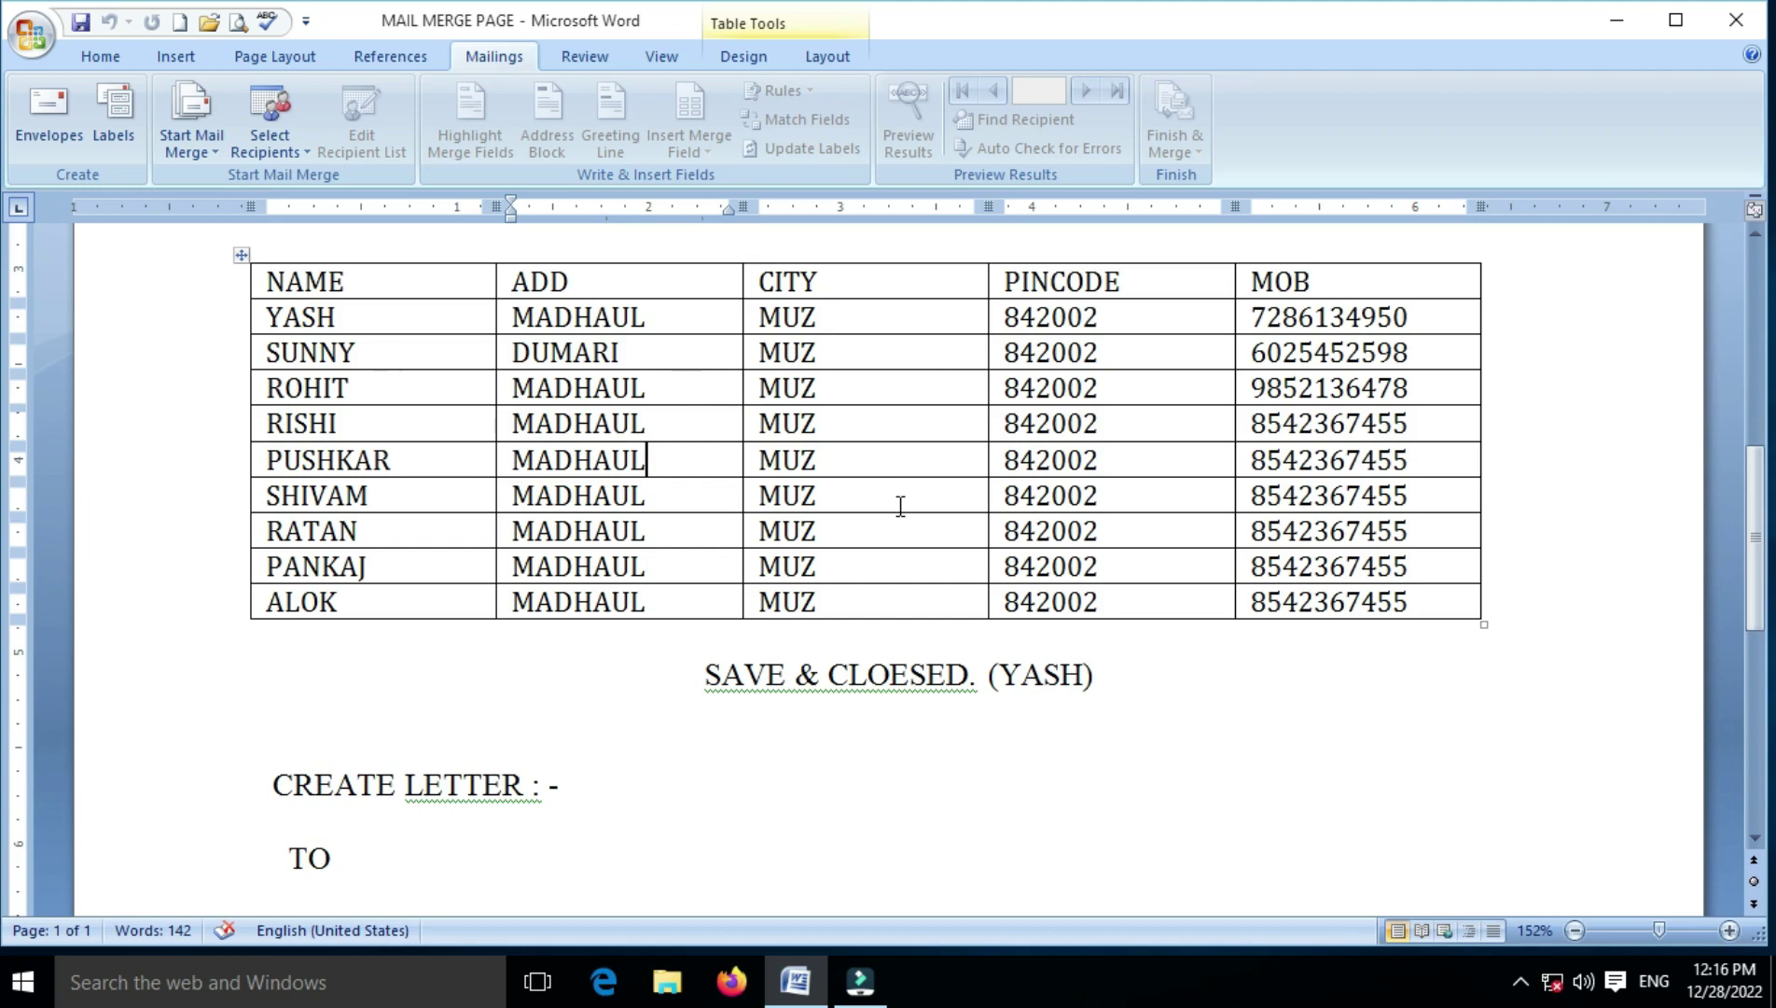
scroll(612, 624, up, 3)
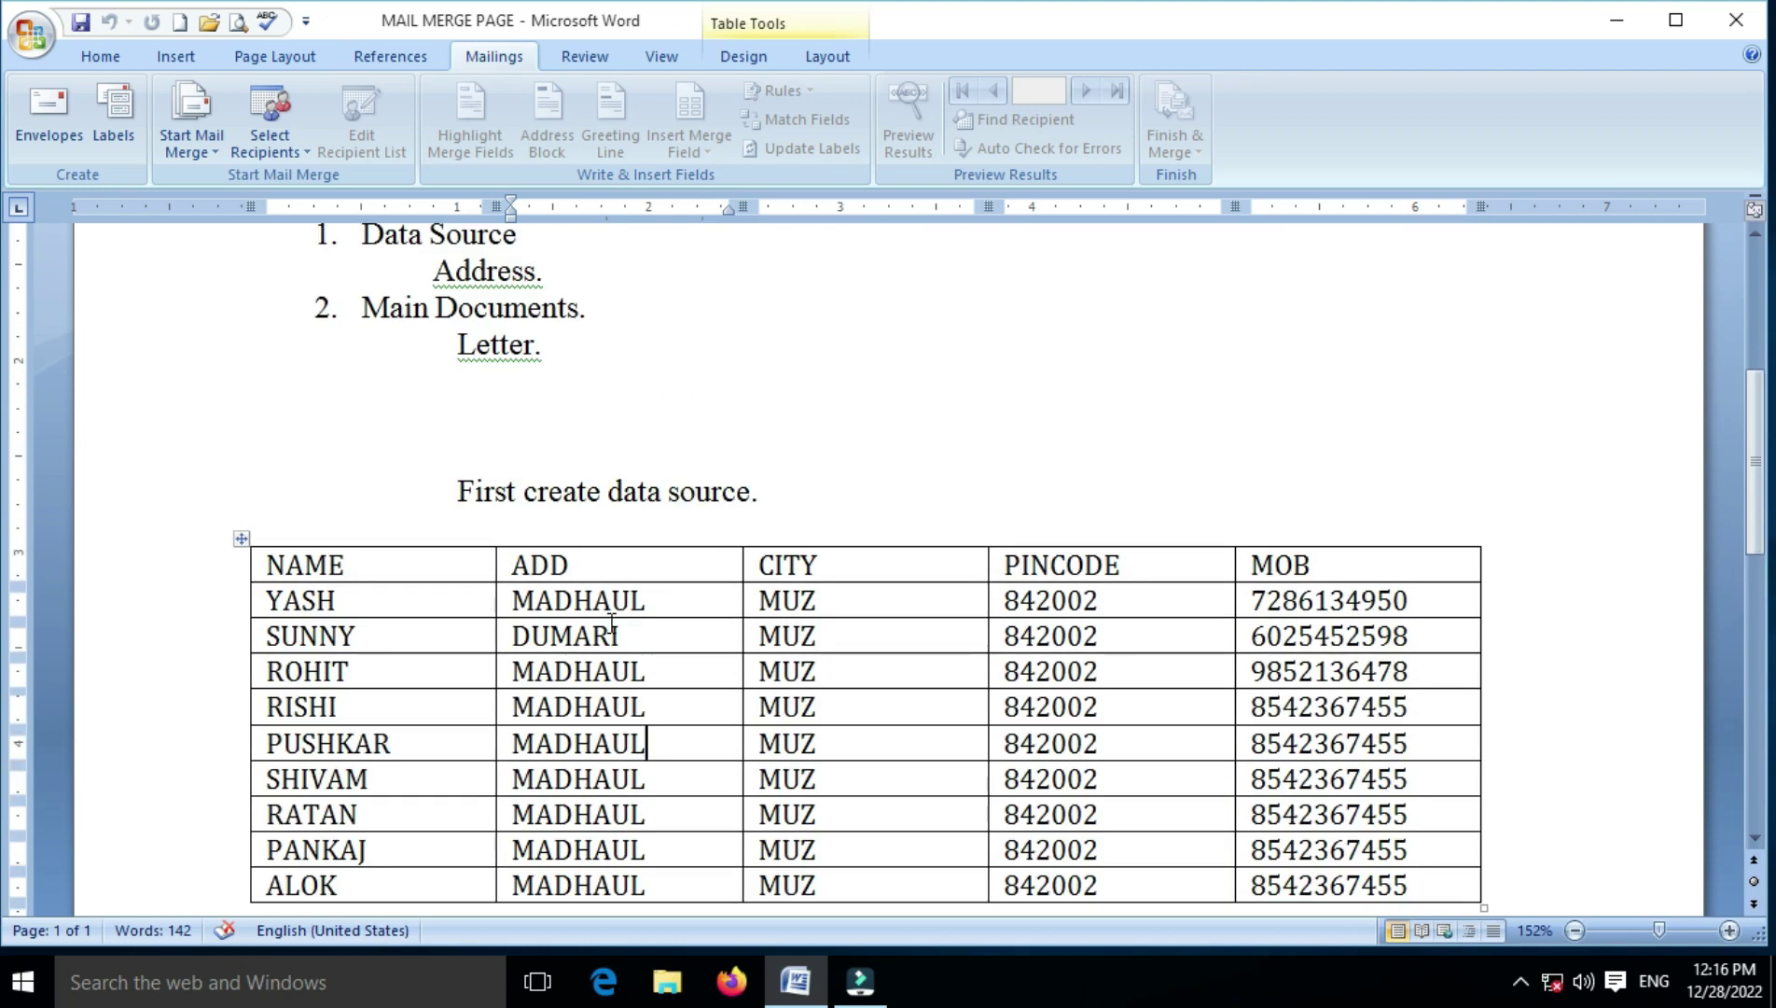
scroll(603, 611, up, 4)
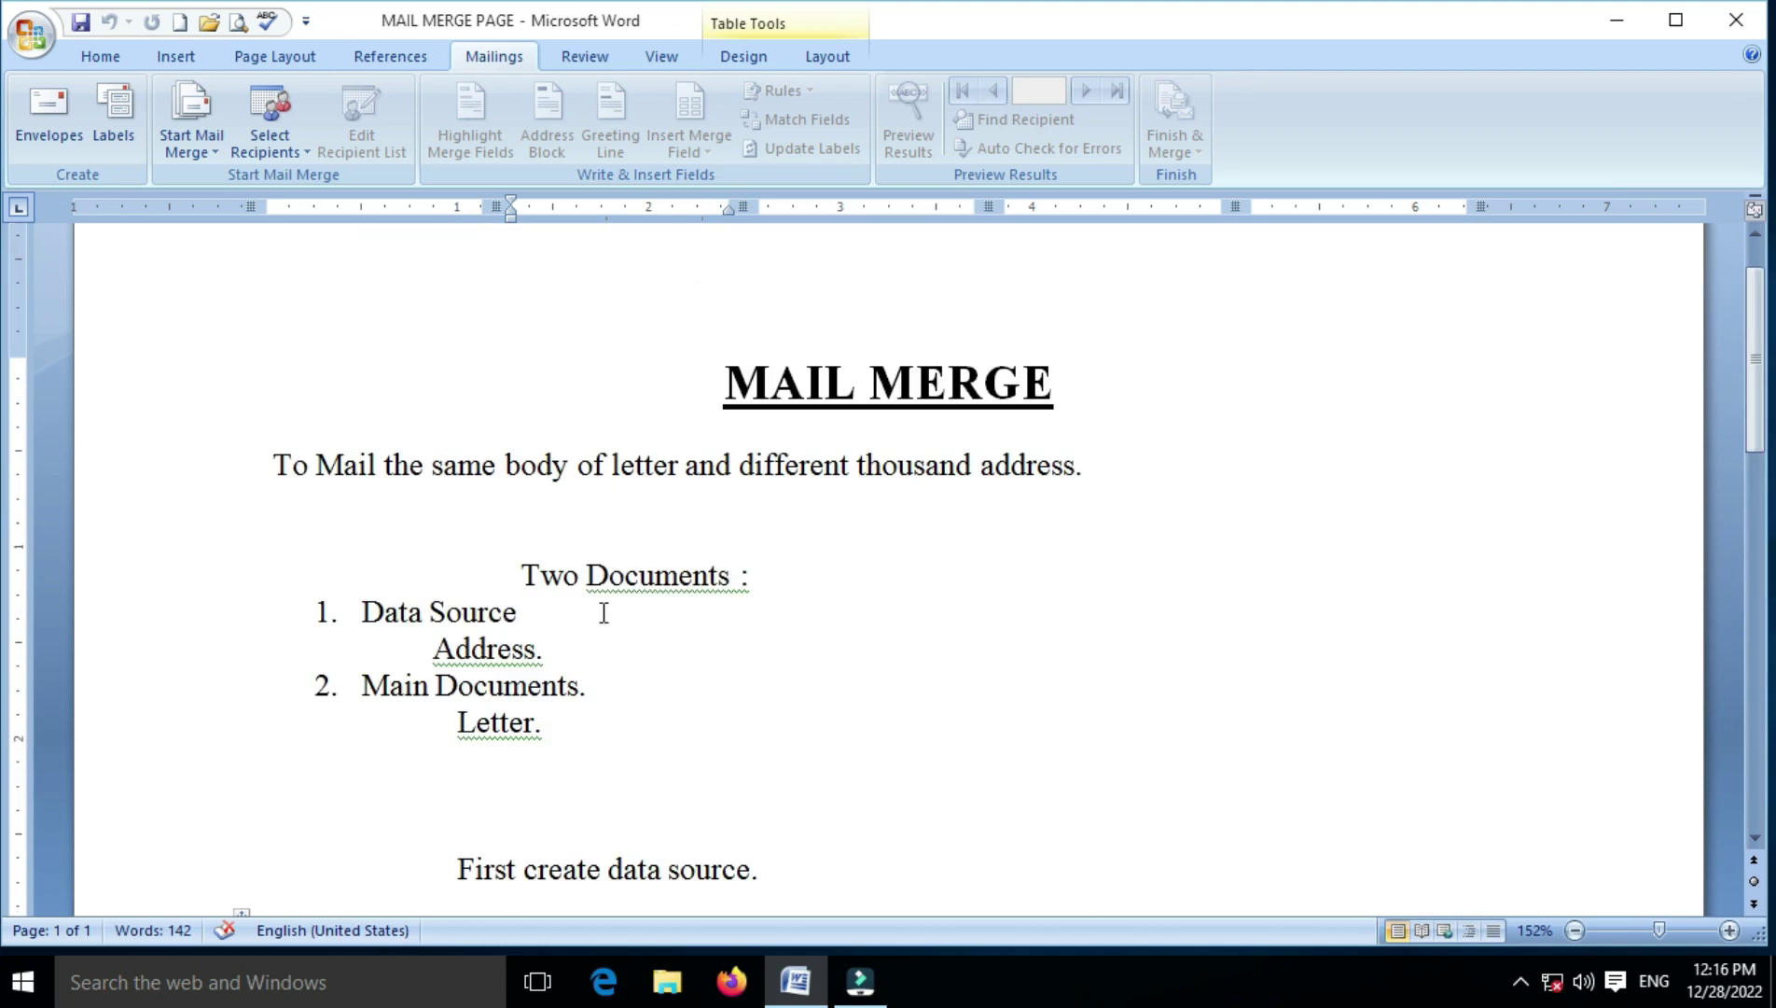
click(437, 531)
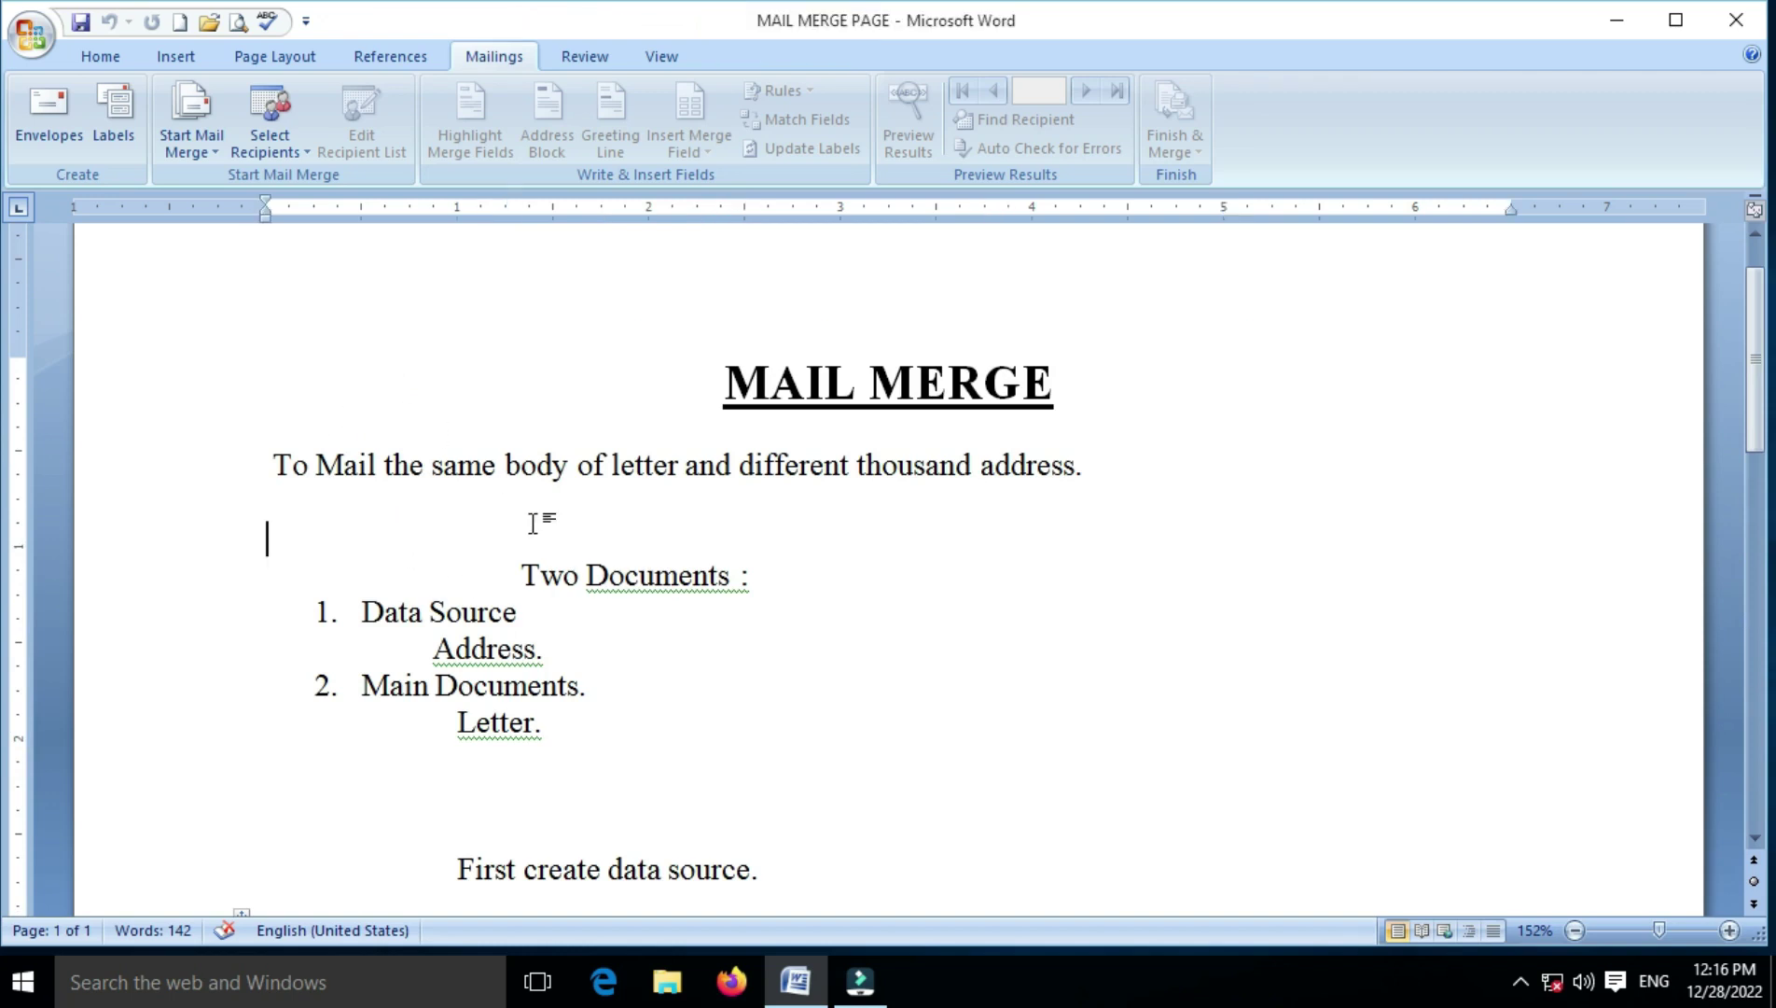
- Create a new blank Document2 and set its zoom to Page Width
key(ctrl+n)
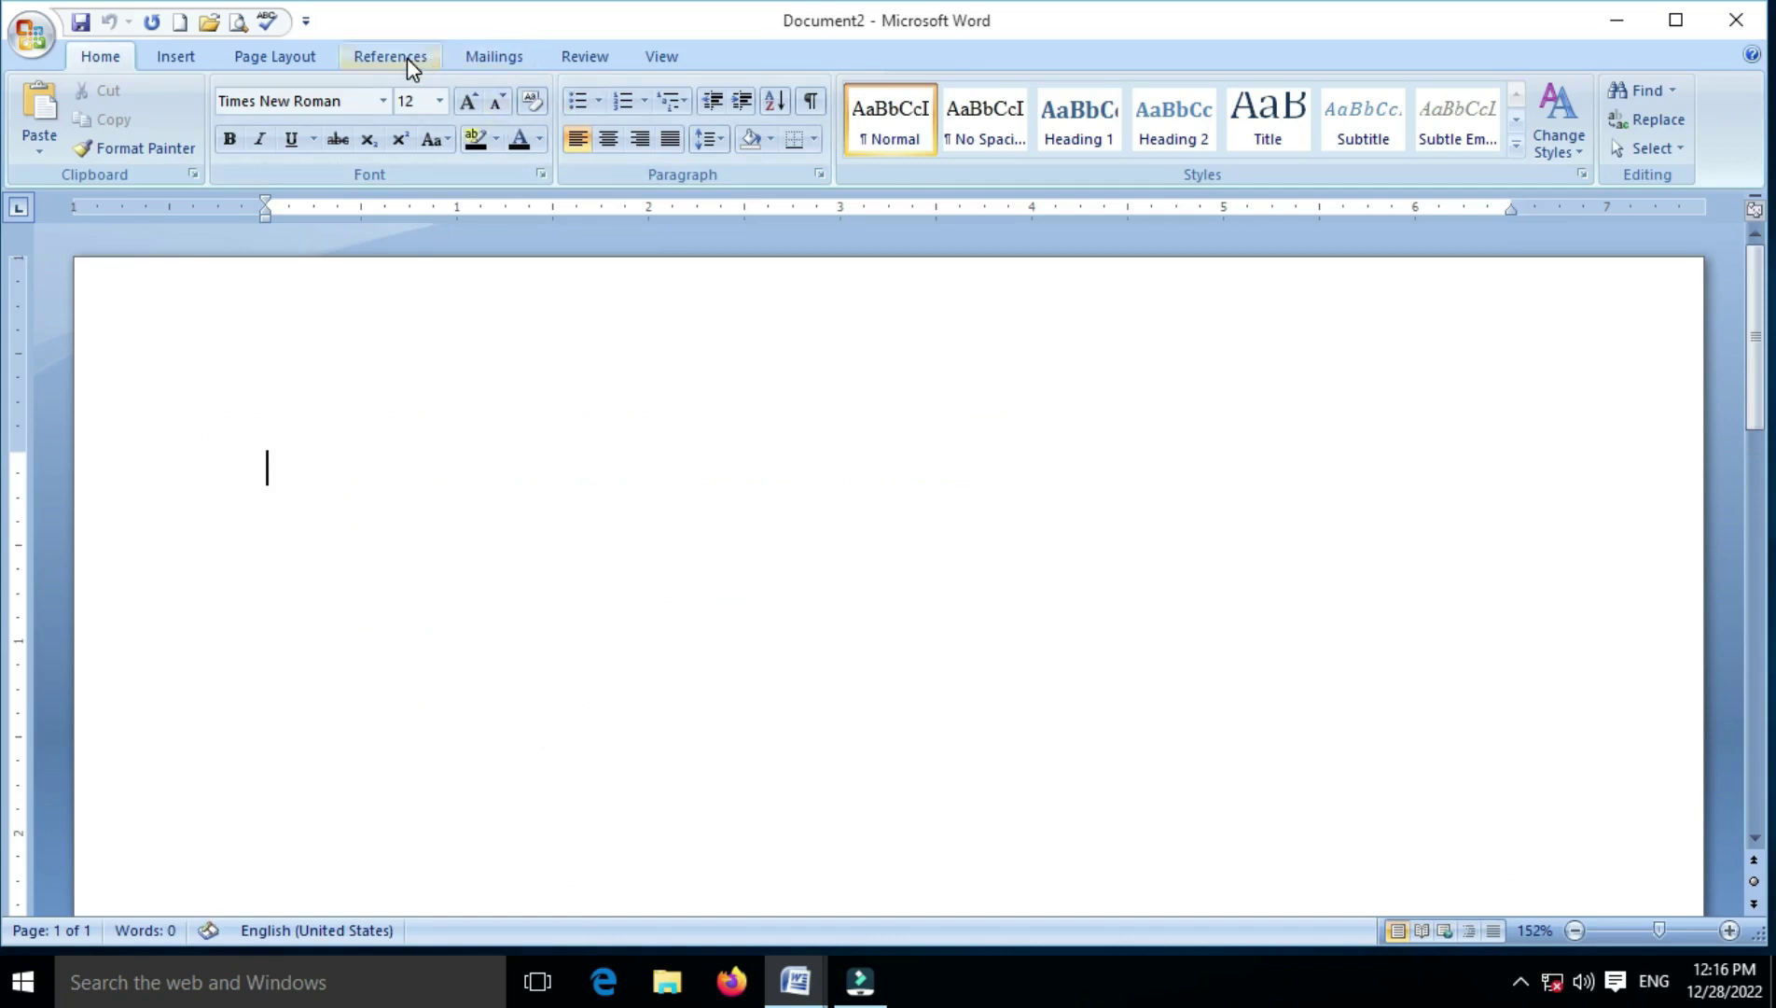
click(643, 56)
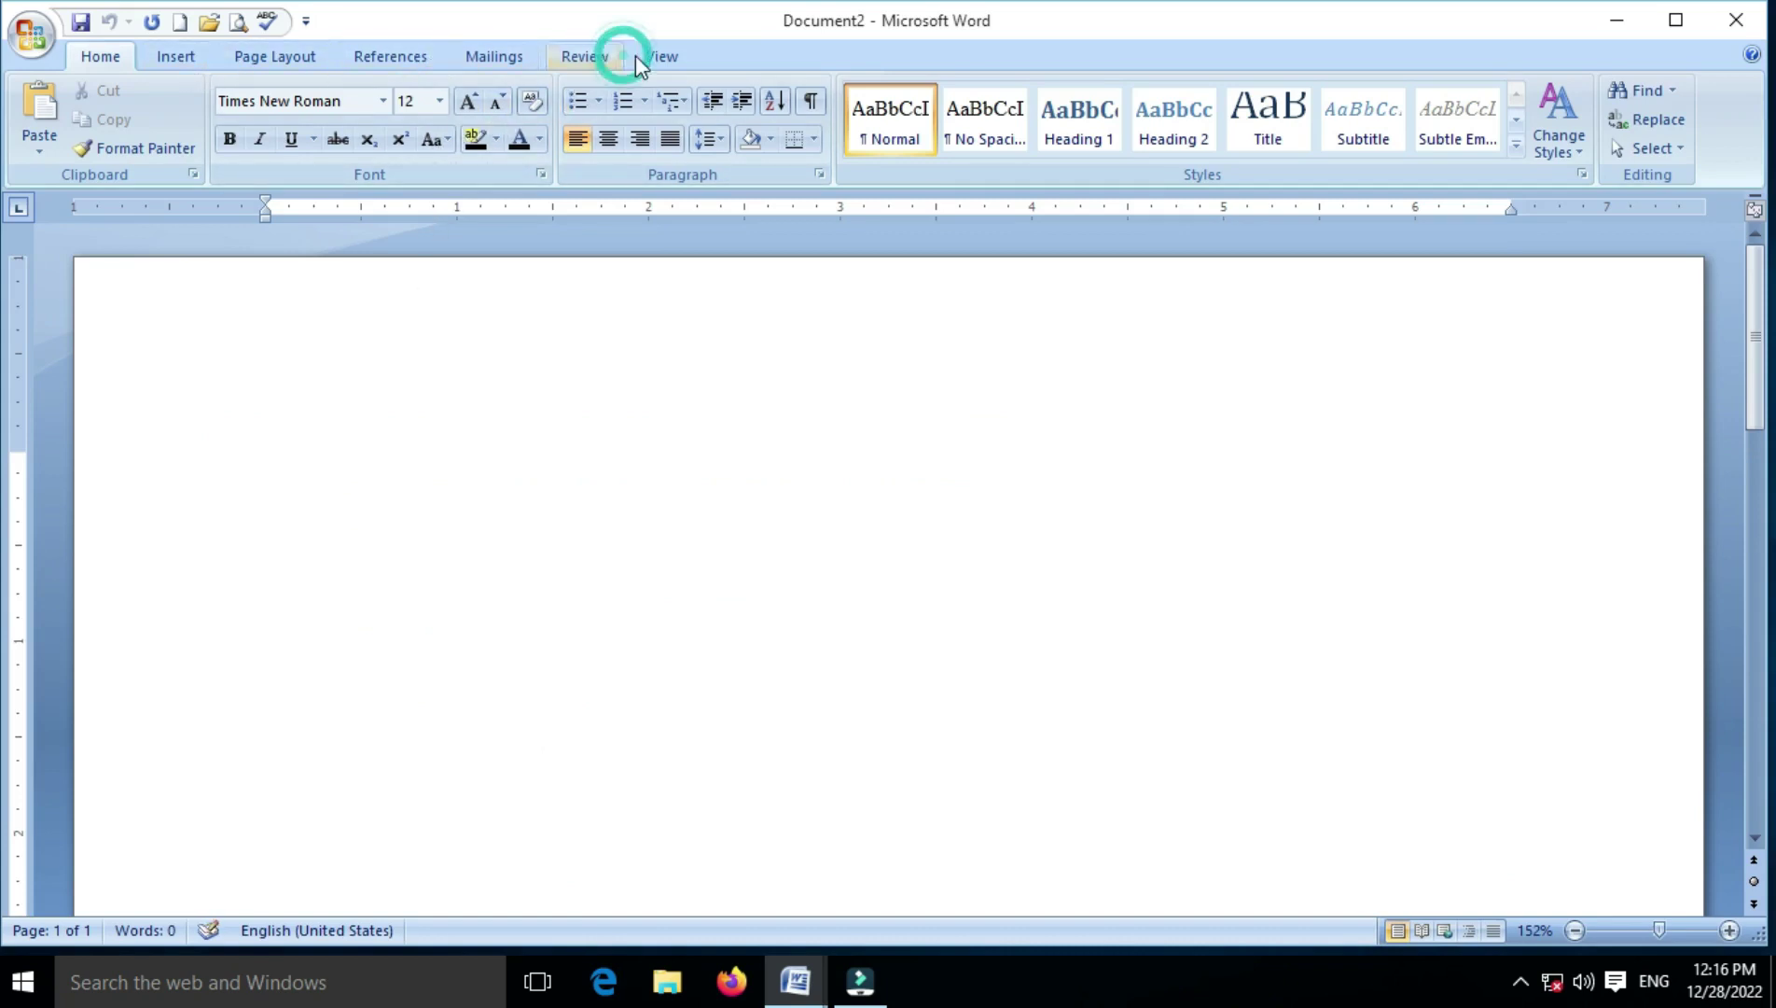
click(782, 149)
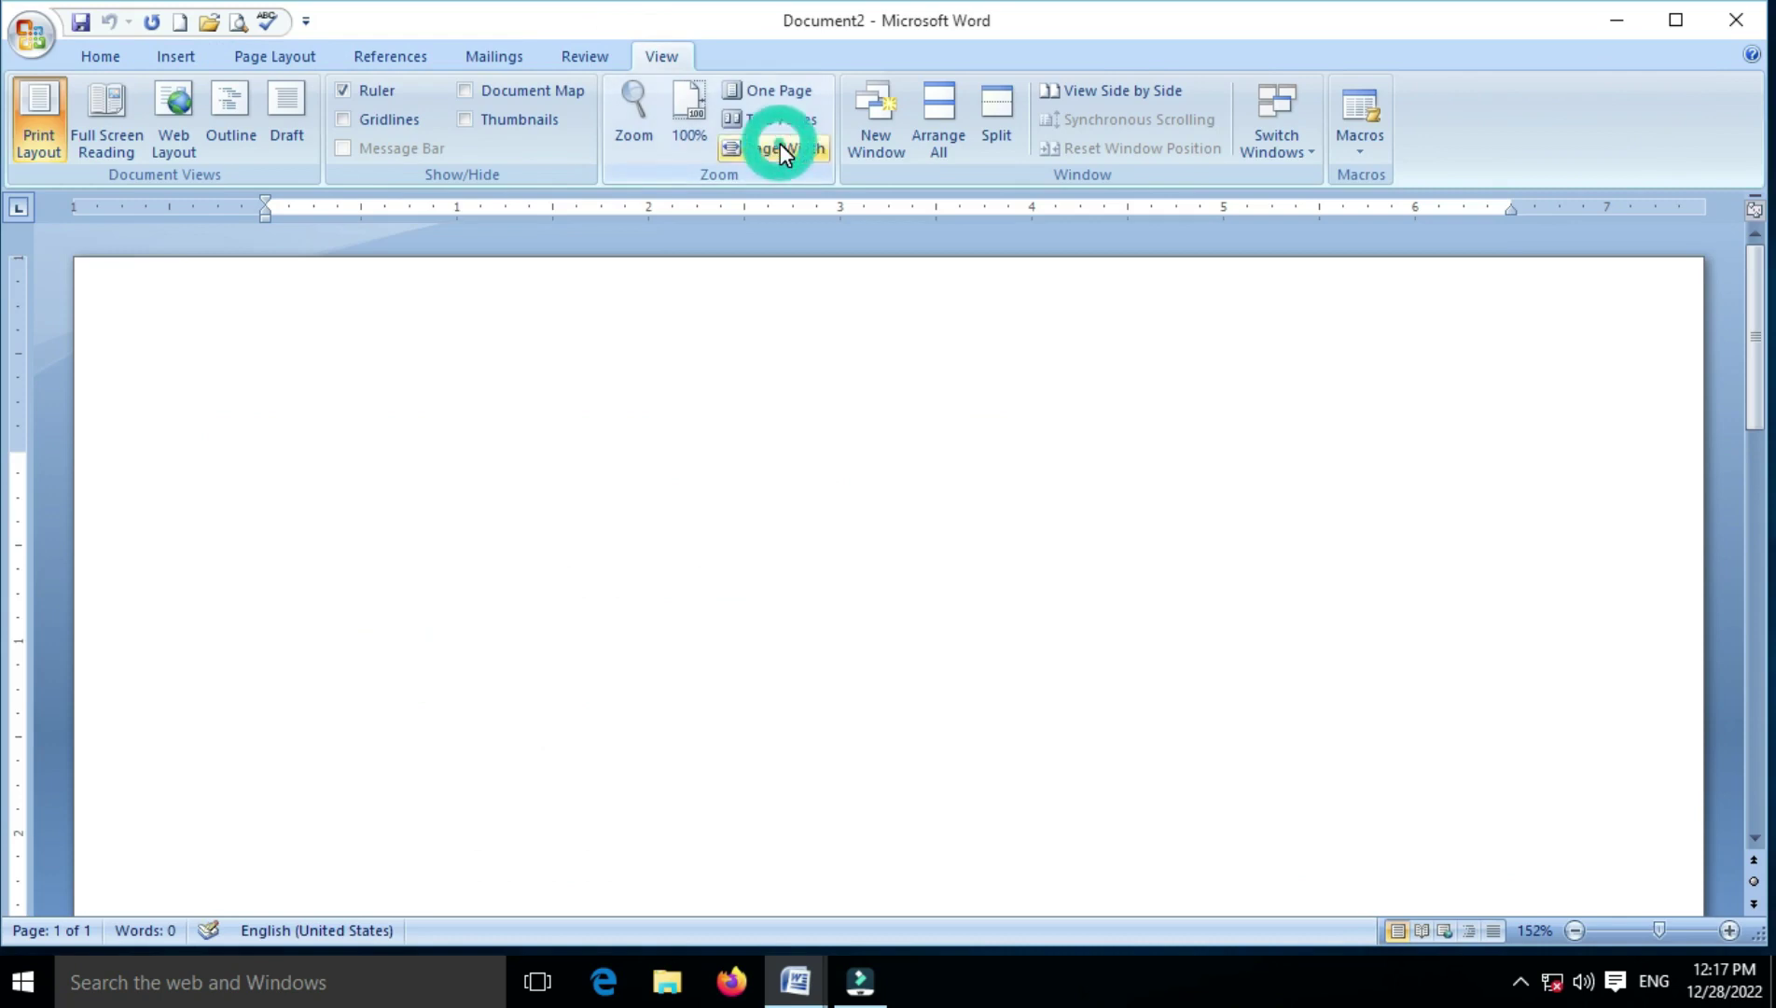
click(772, 153)
click(291, 485)
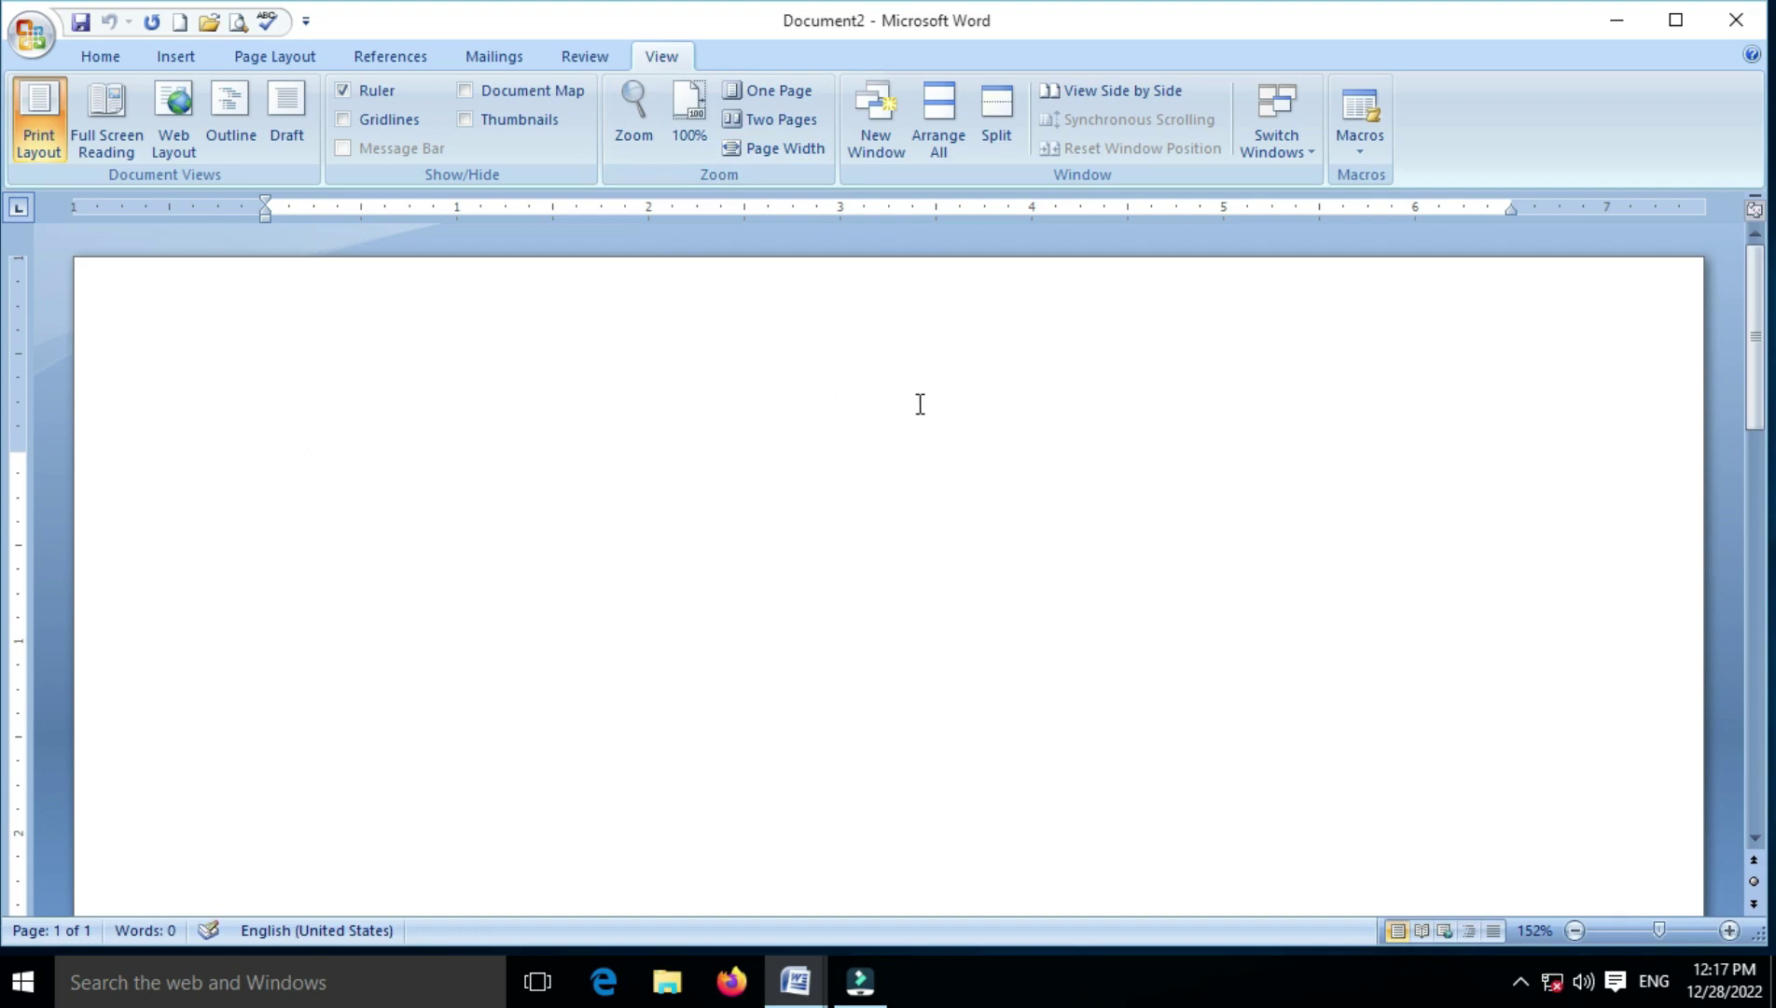
click(497, 56)
- Show the Start Mail Merge list of Letters, Envelopes and Labels over the blank document
click(196, 154)
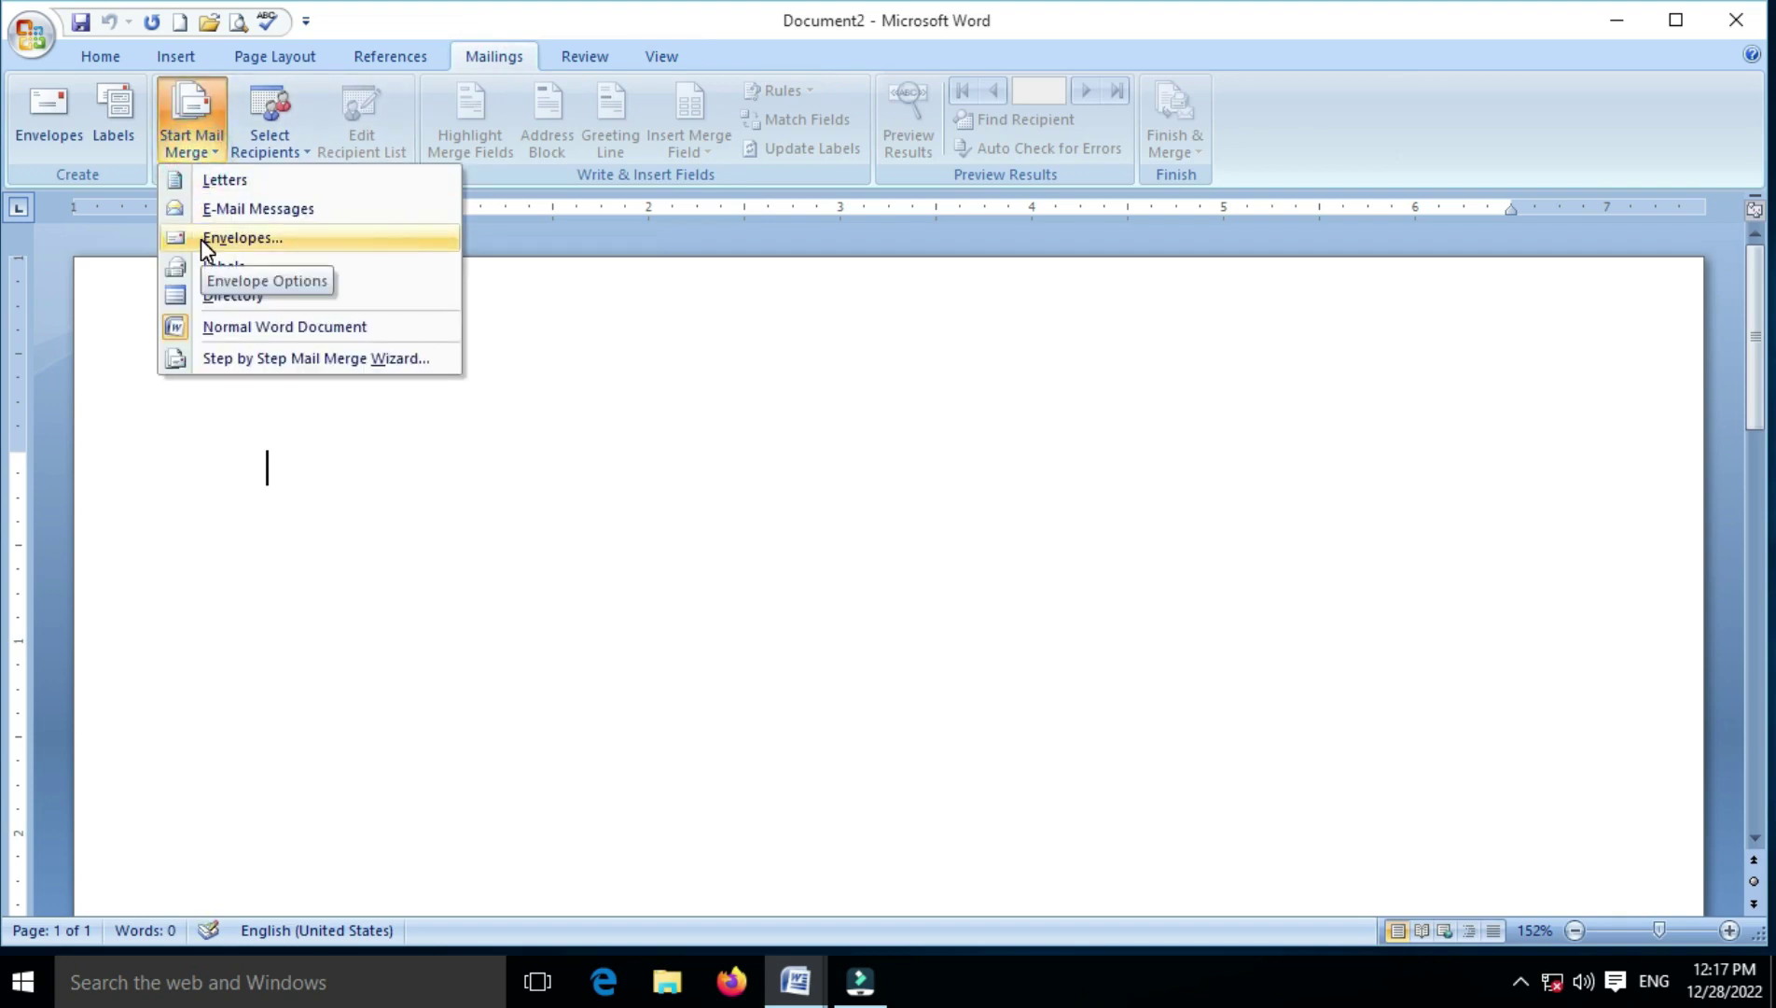
click(409, 476)
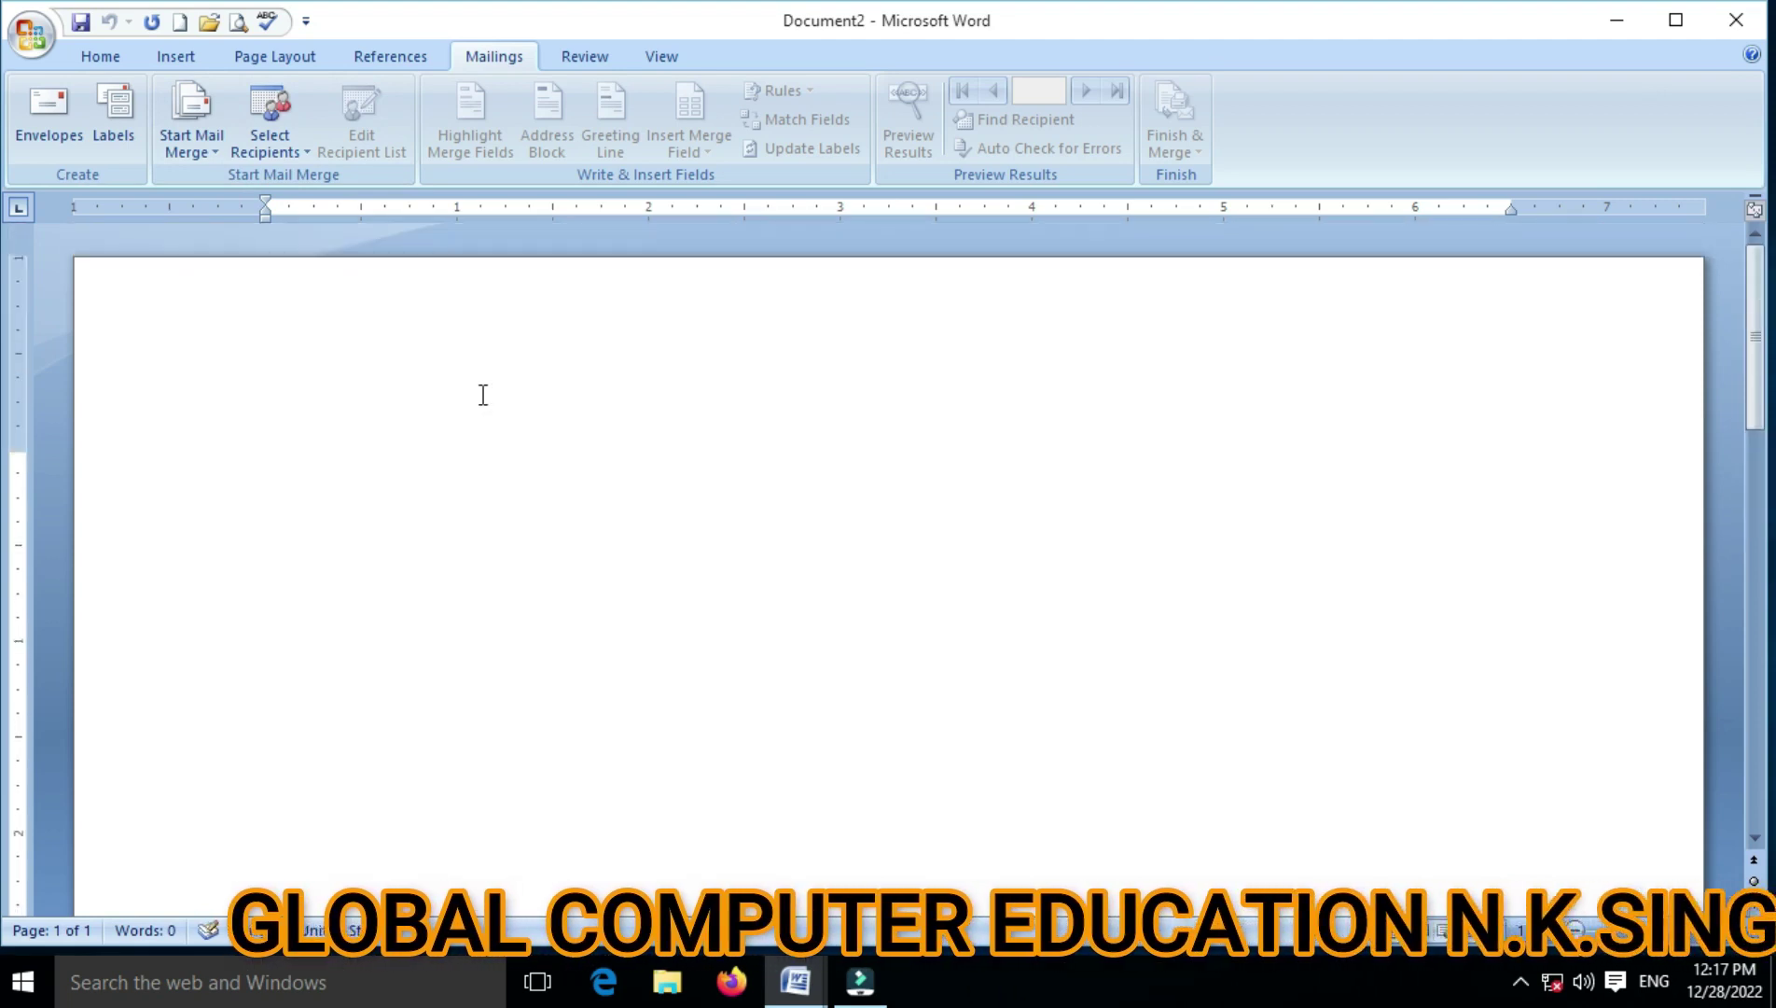
scroll(483, 394, down, 5)
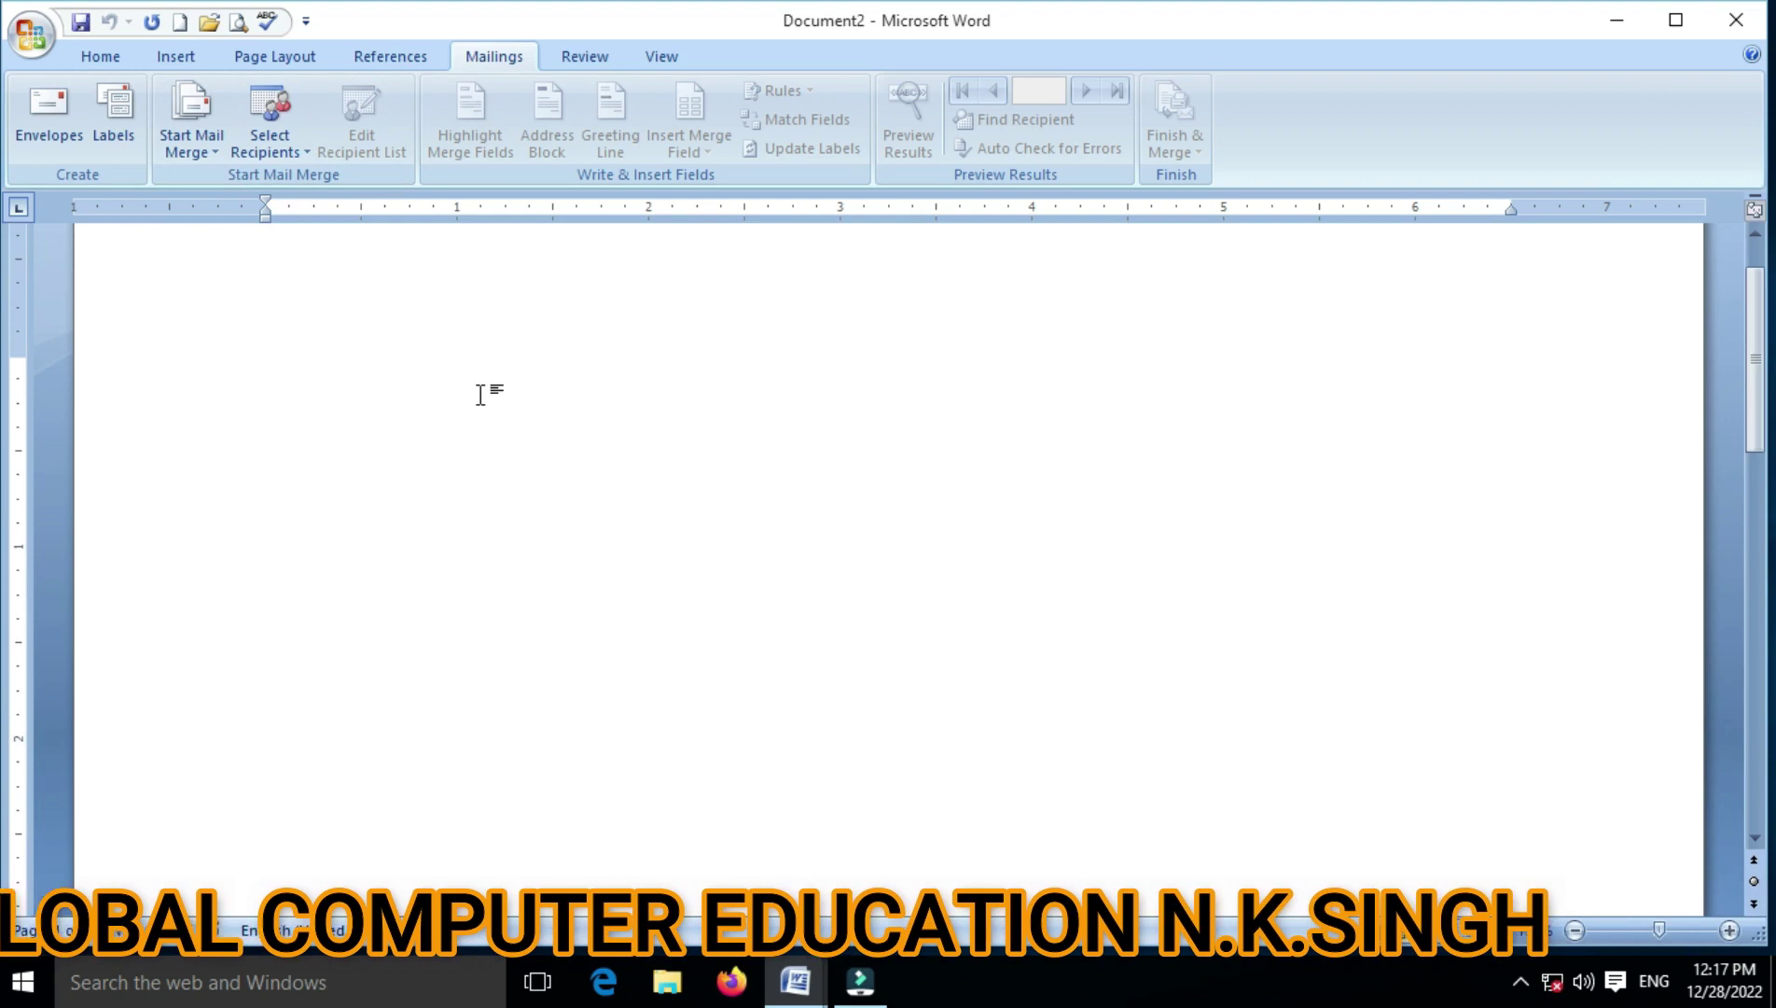
scroll(481, 395, up, 5)
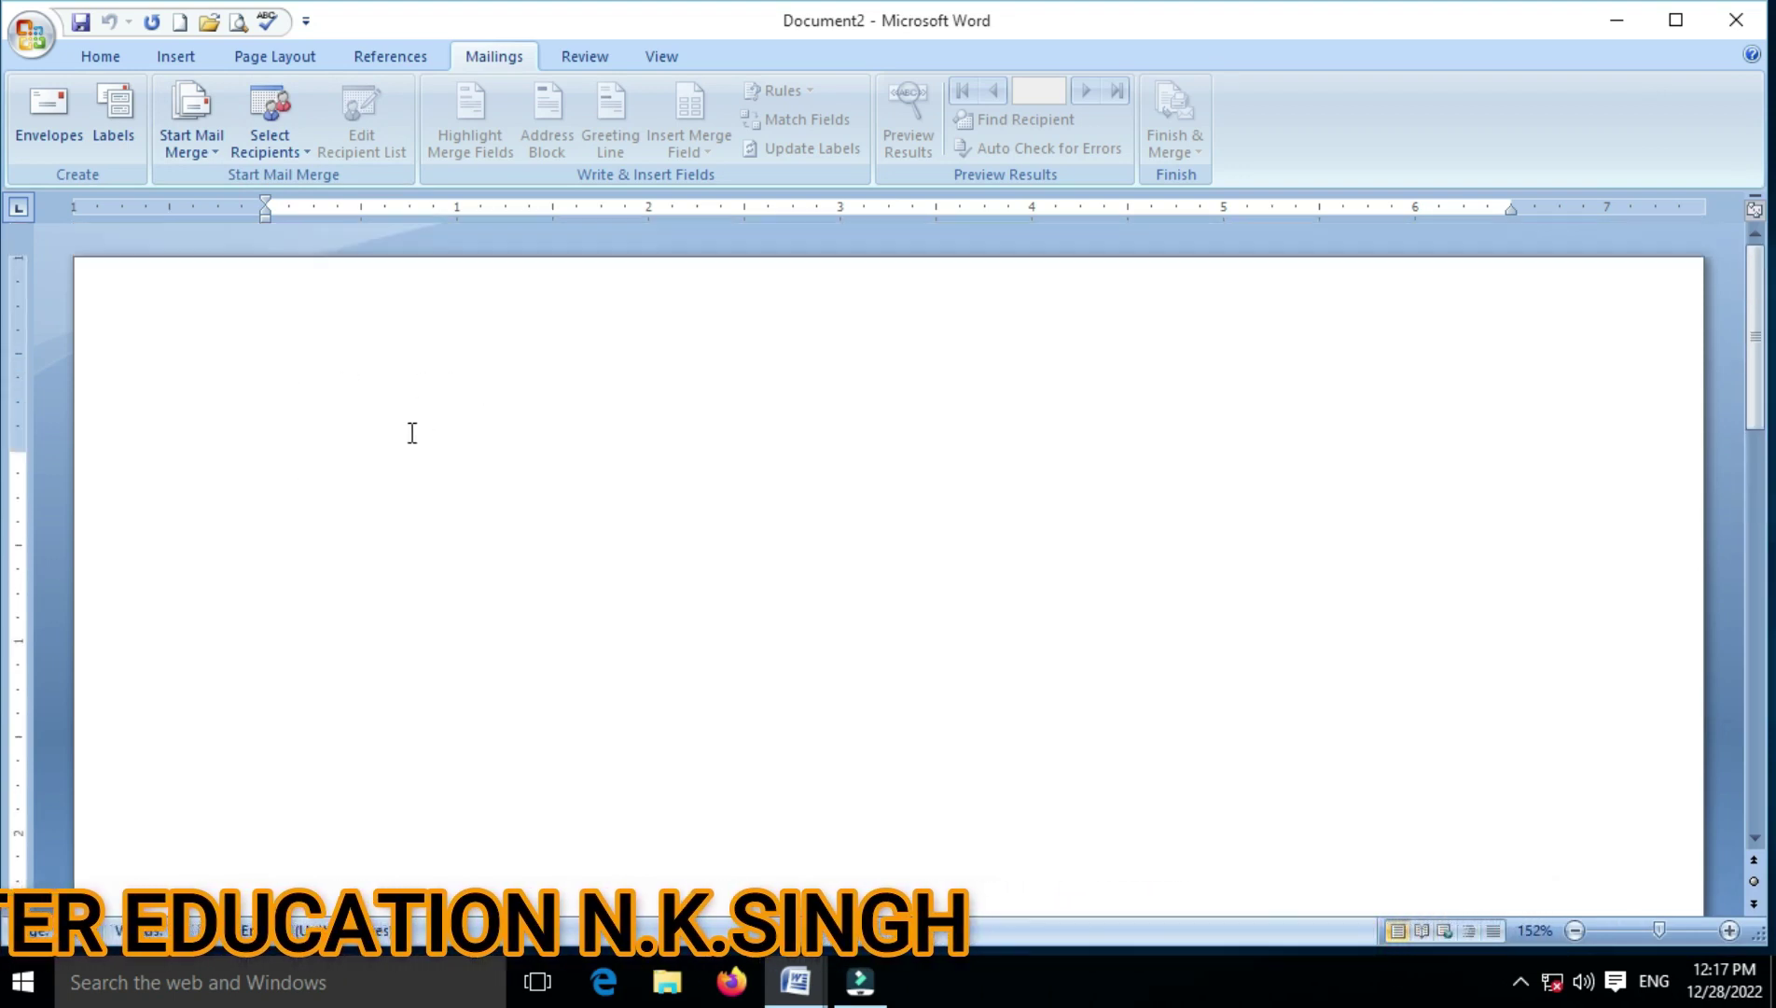
click(207, 156)
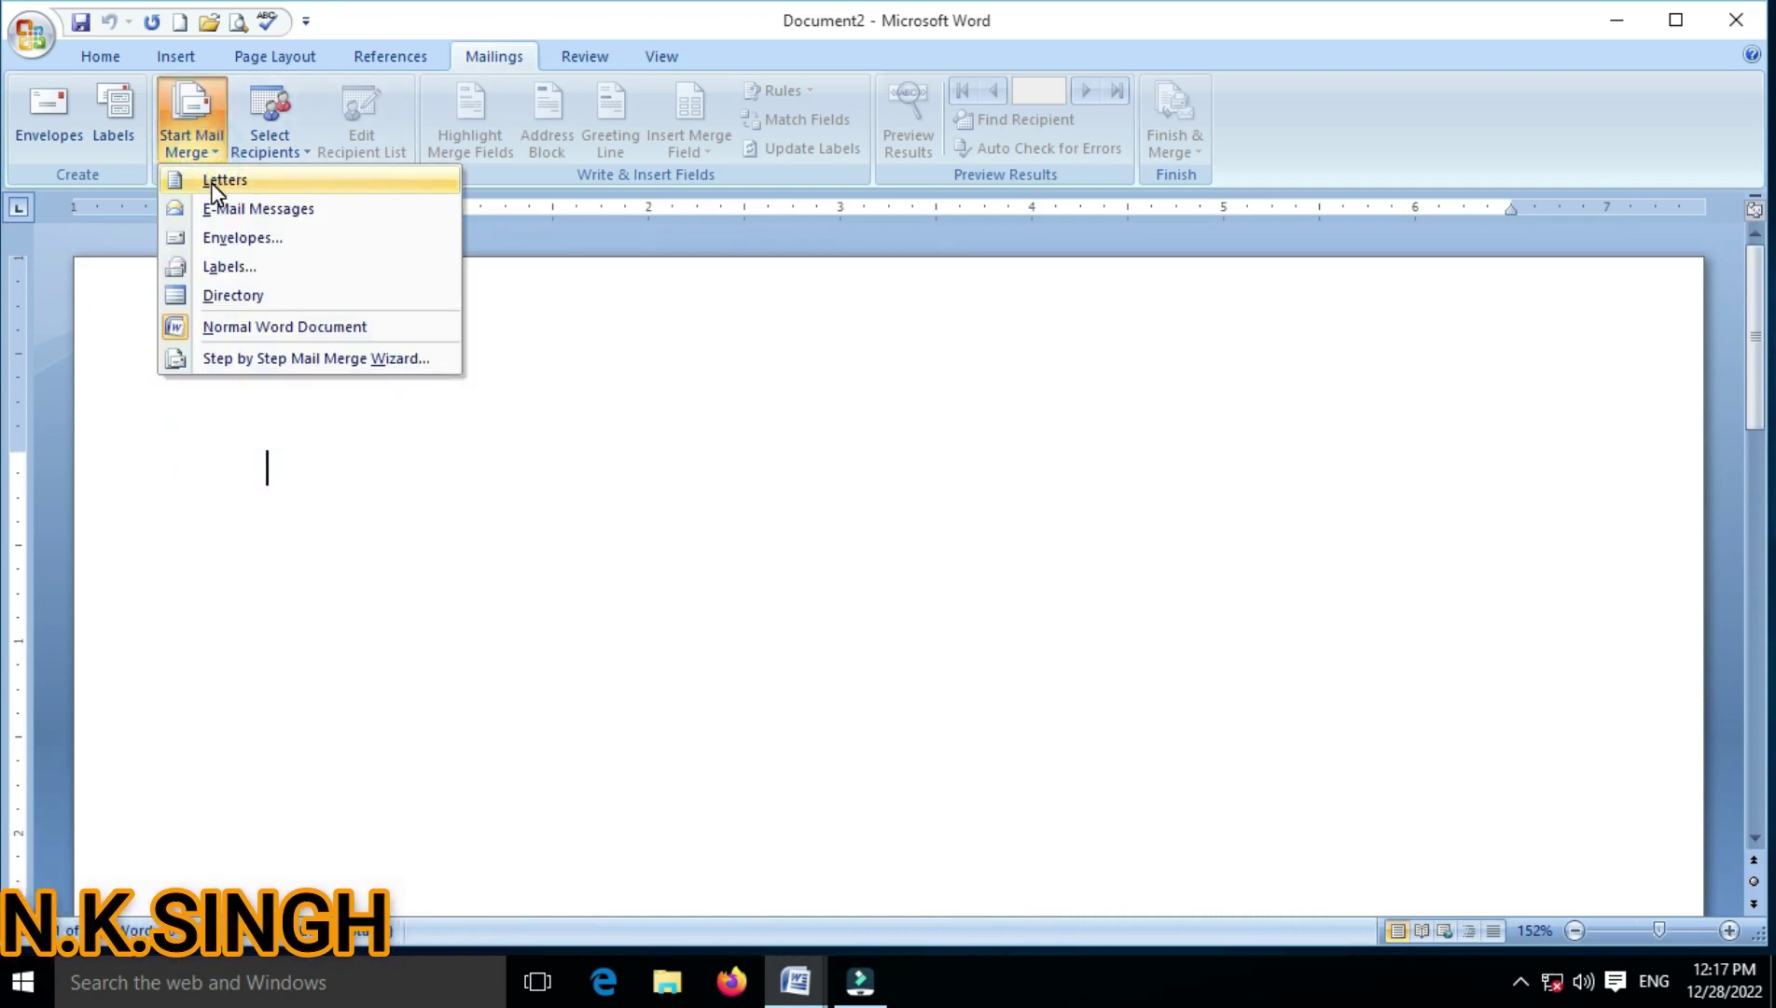
- Start an envelope merge and review the envelope size list, keeping Size 10
click(214, 239)
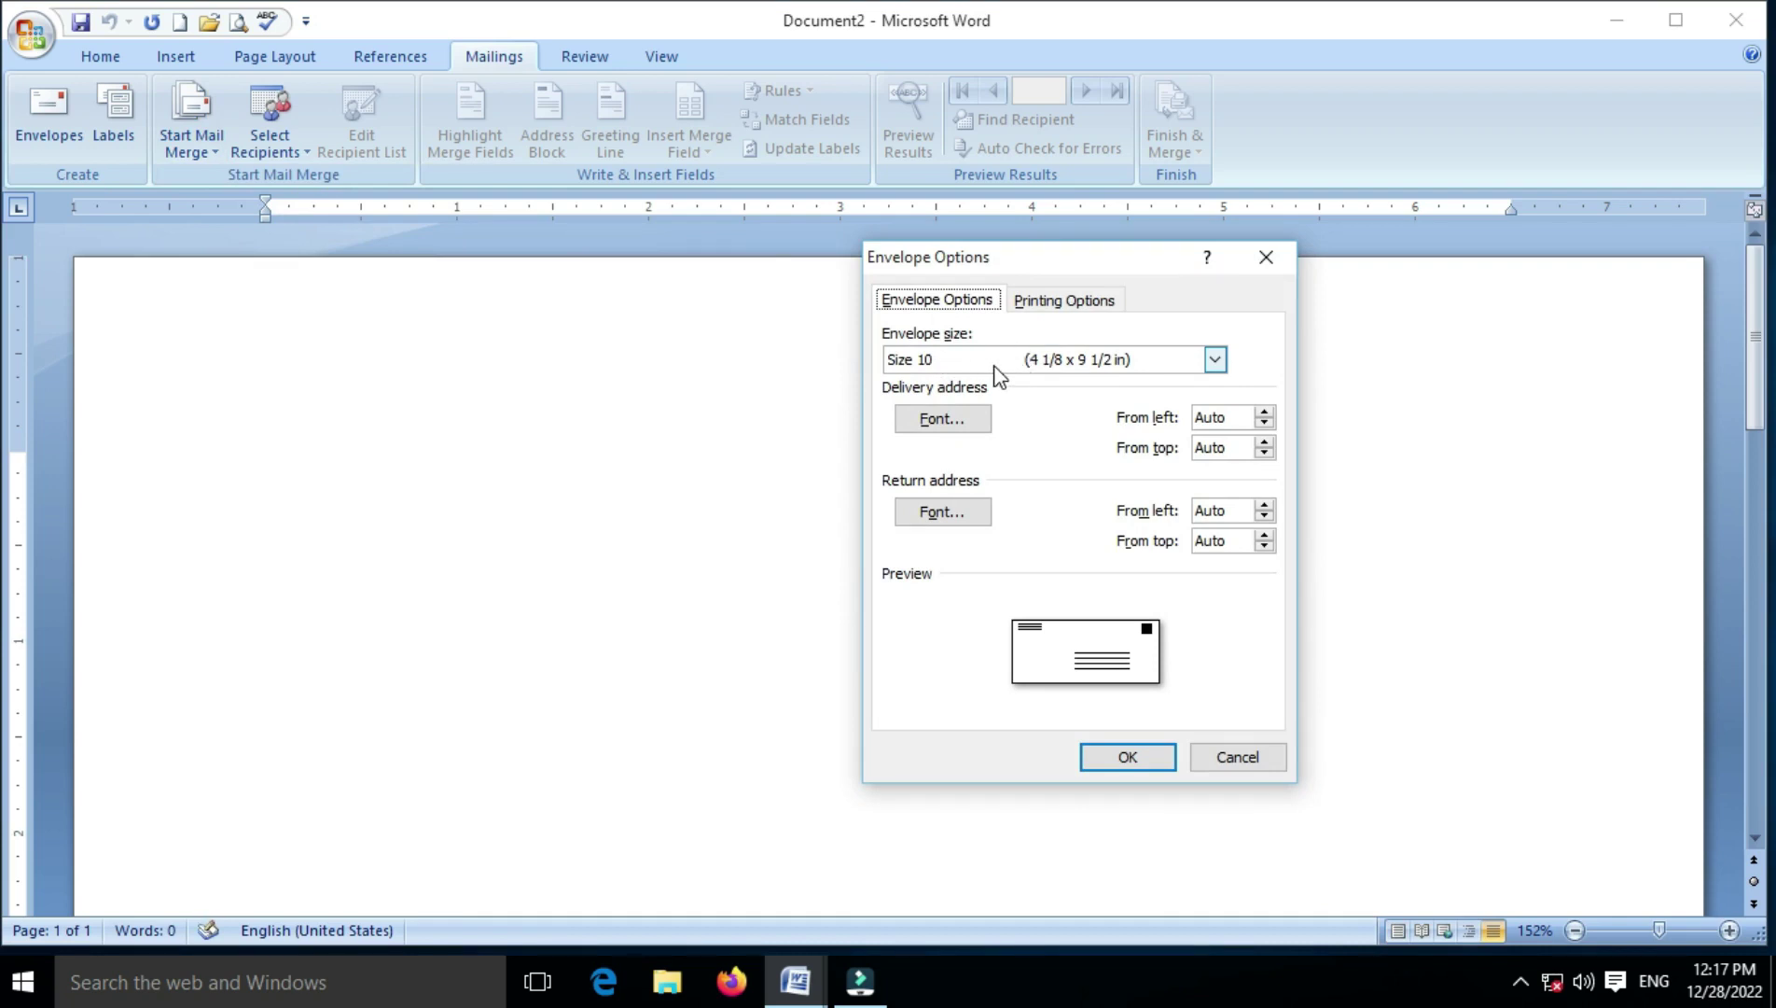
click(1216, 361)
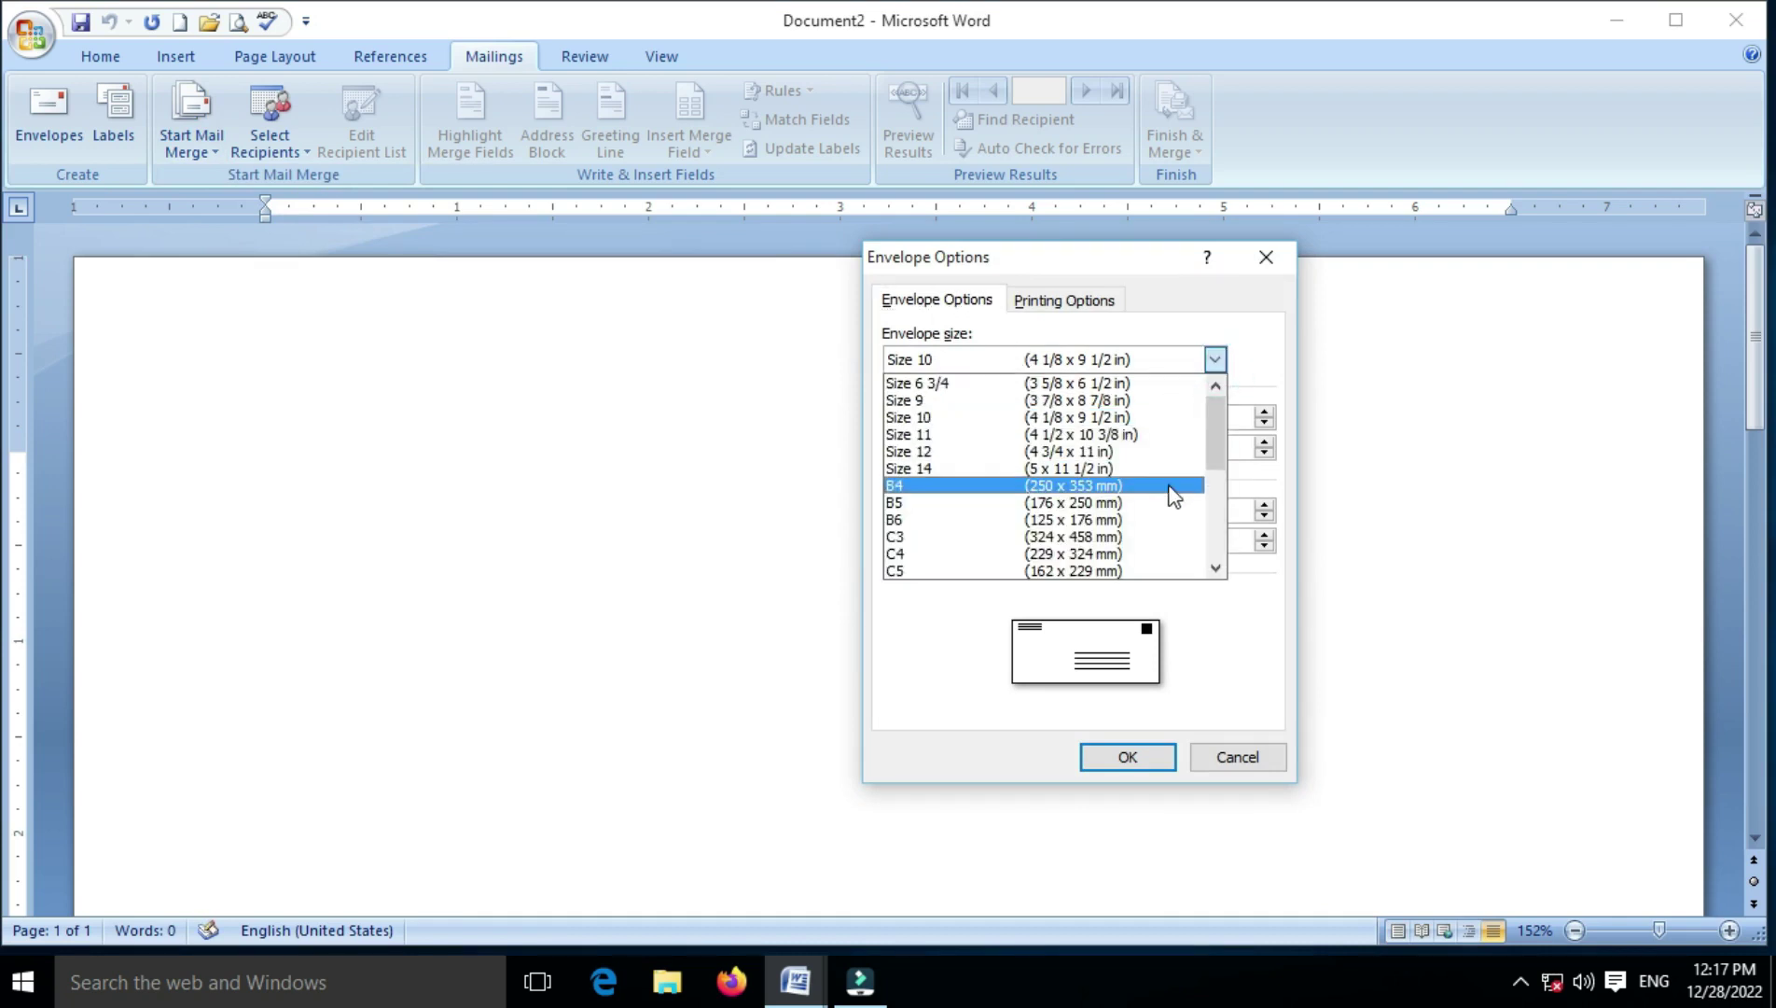
scroll(1093, 494, down, 1)
scroll(1093, 495, down, 2)
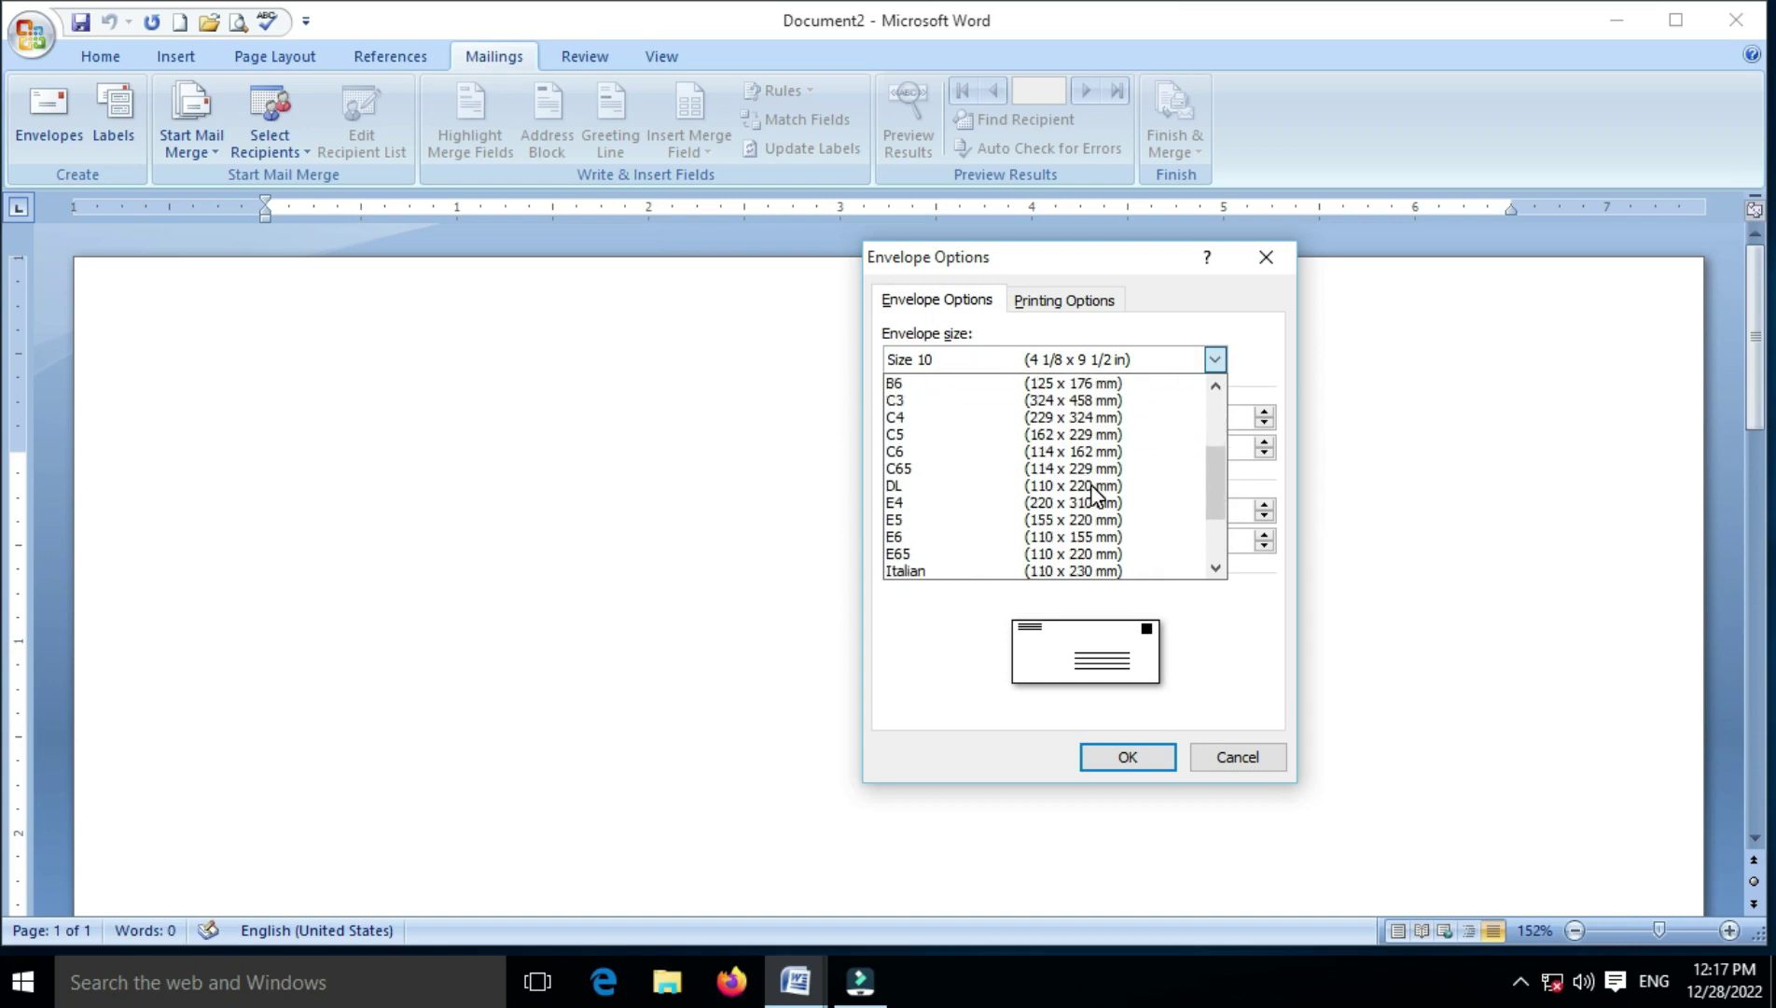
scroll(1094, 494, down, 2)
scroll(1093, 494, up, 1)
scroll(1093, 495, up, 3)
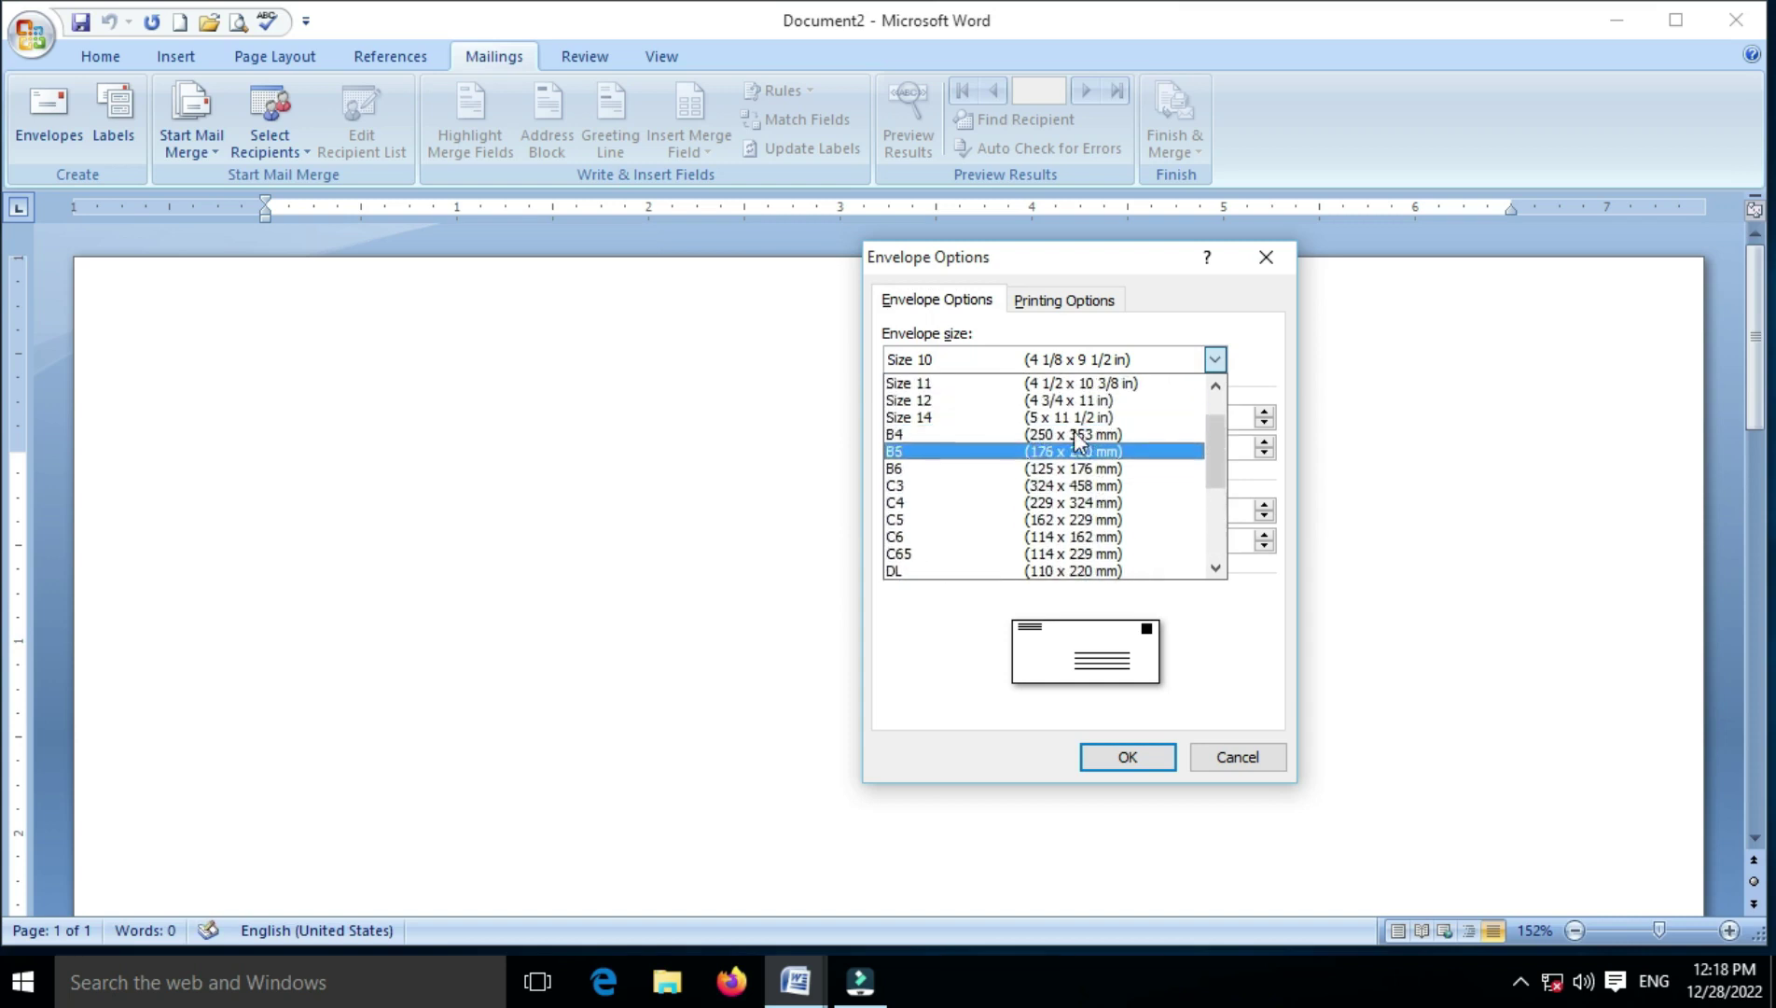
scroll(1066, 425, up, 1)
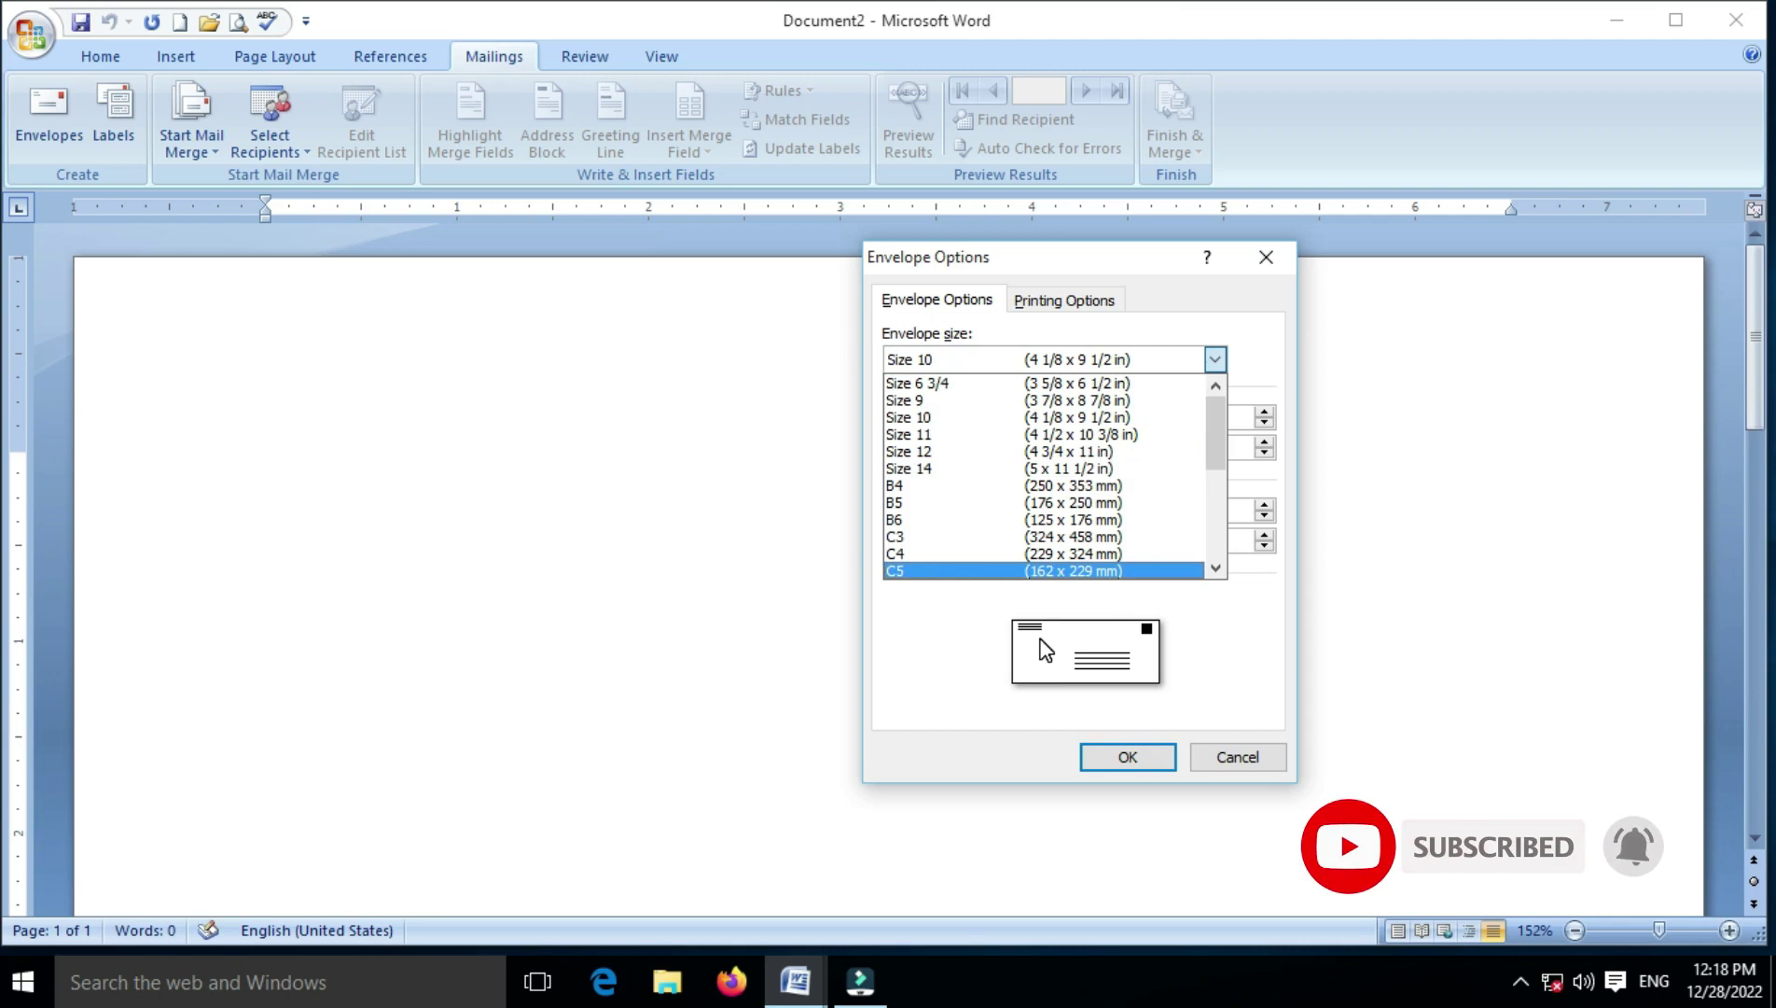
- Pick the sixth, face-down feed method under Printing Options, then return to envelope settings
click(1045, 300)
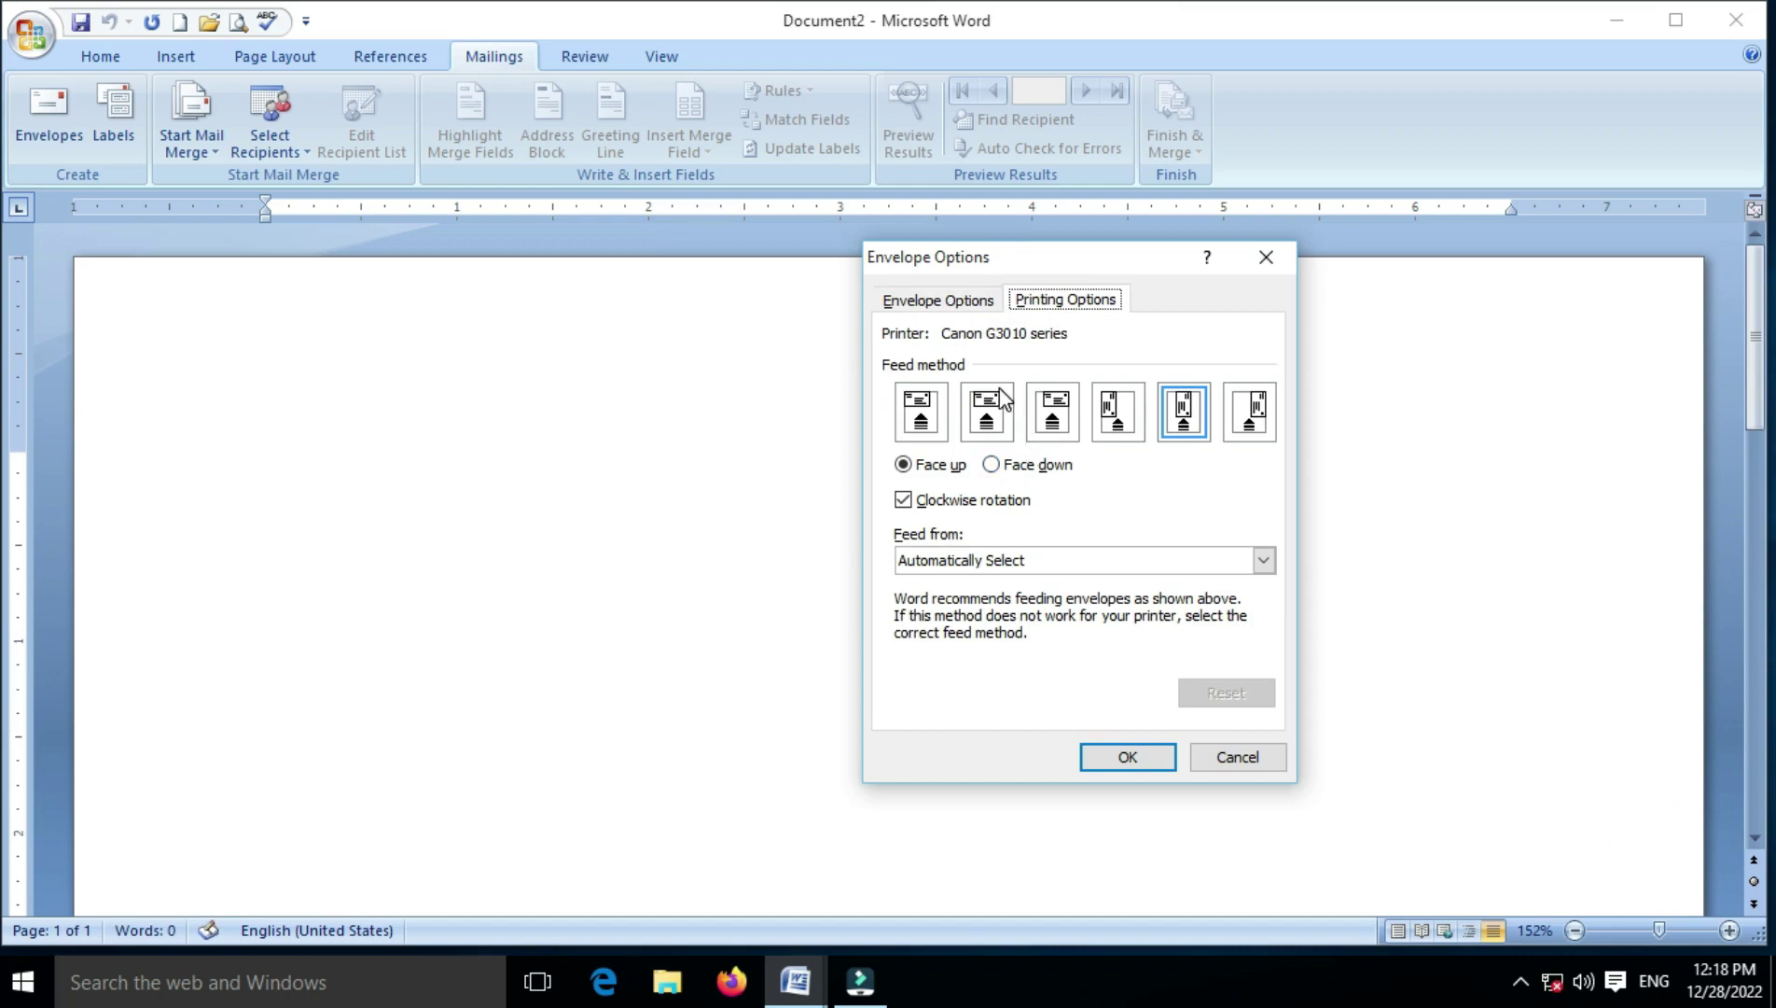
click(925, 418)
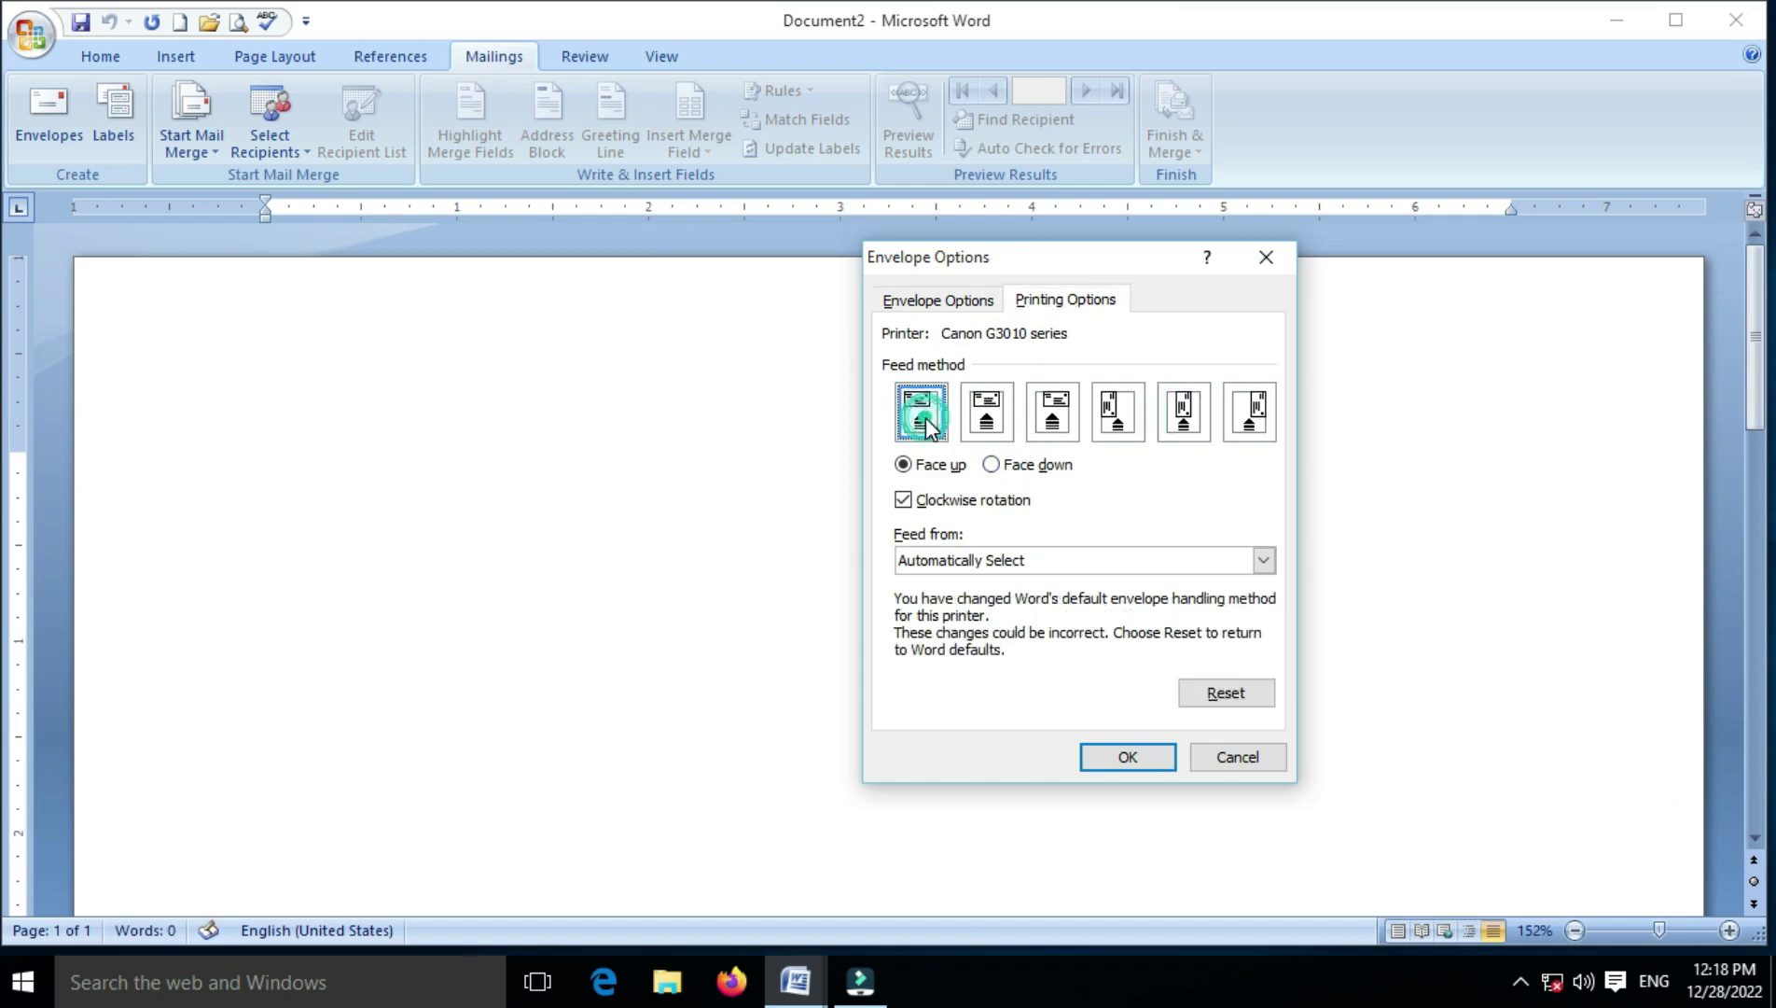
click(987, 425)
click(1043, 420)
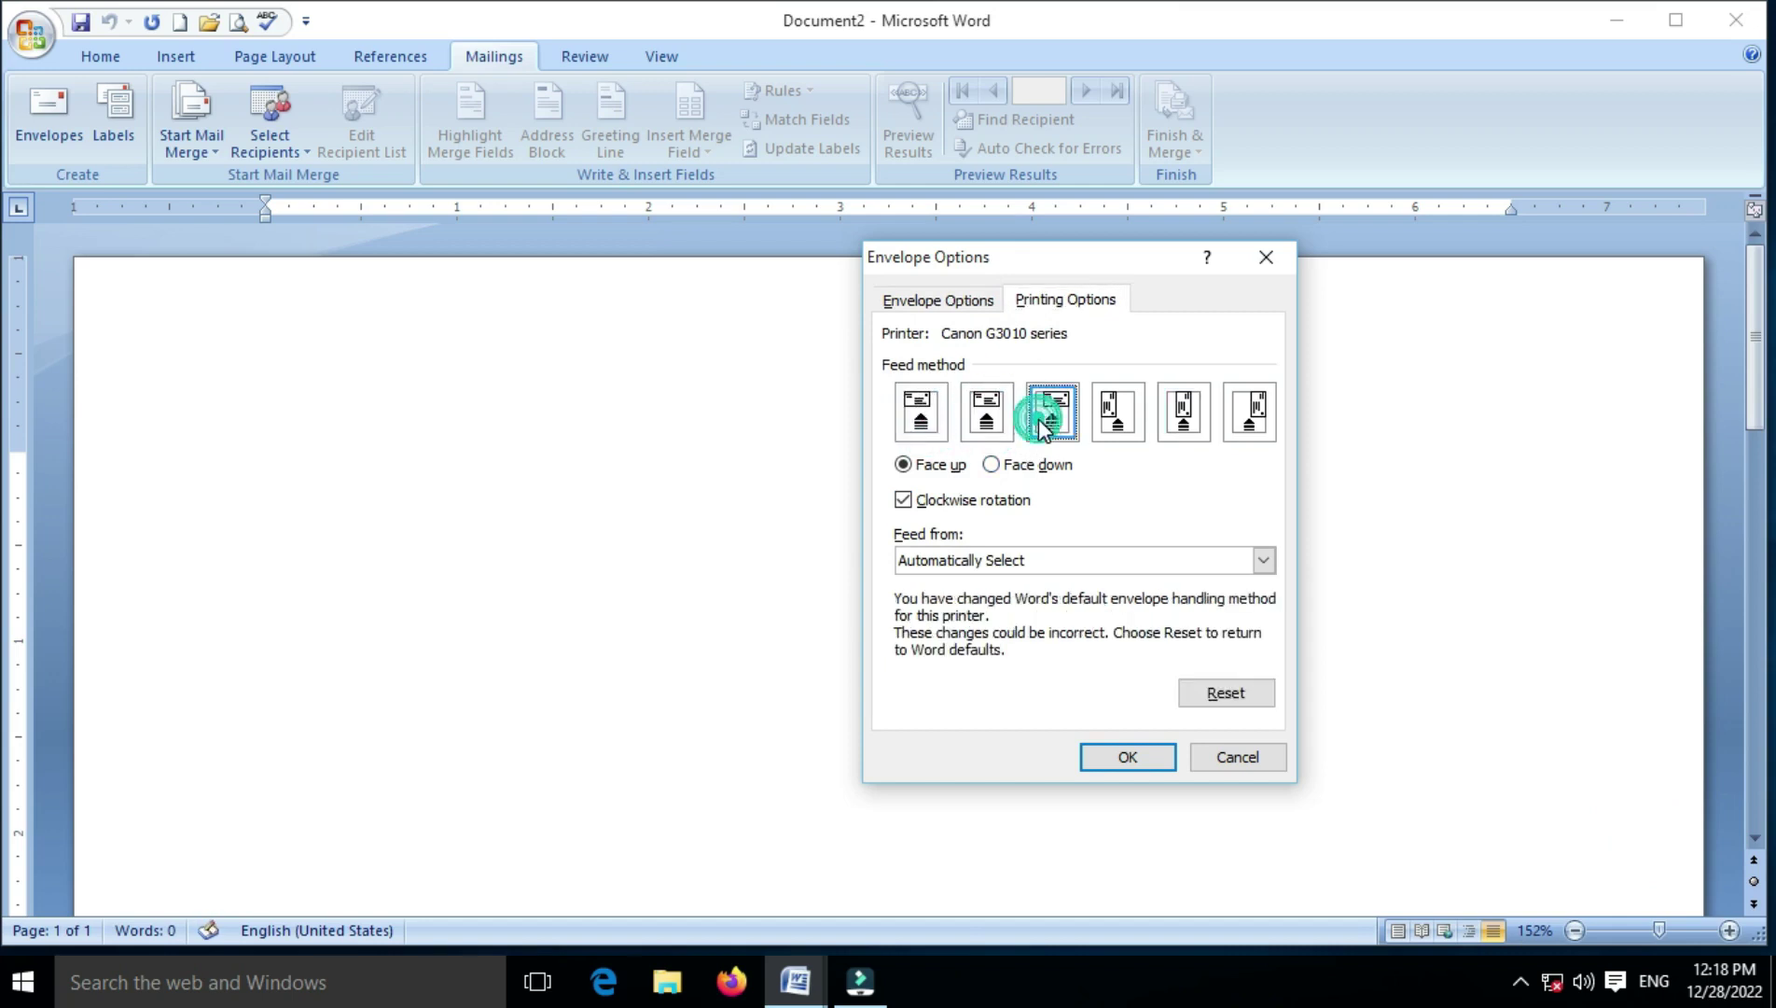
click(1133, 416)
click(1199, 424)
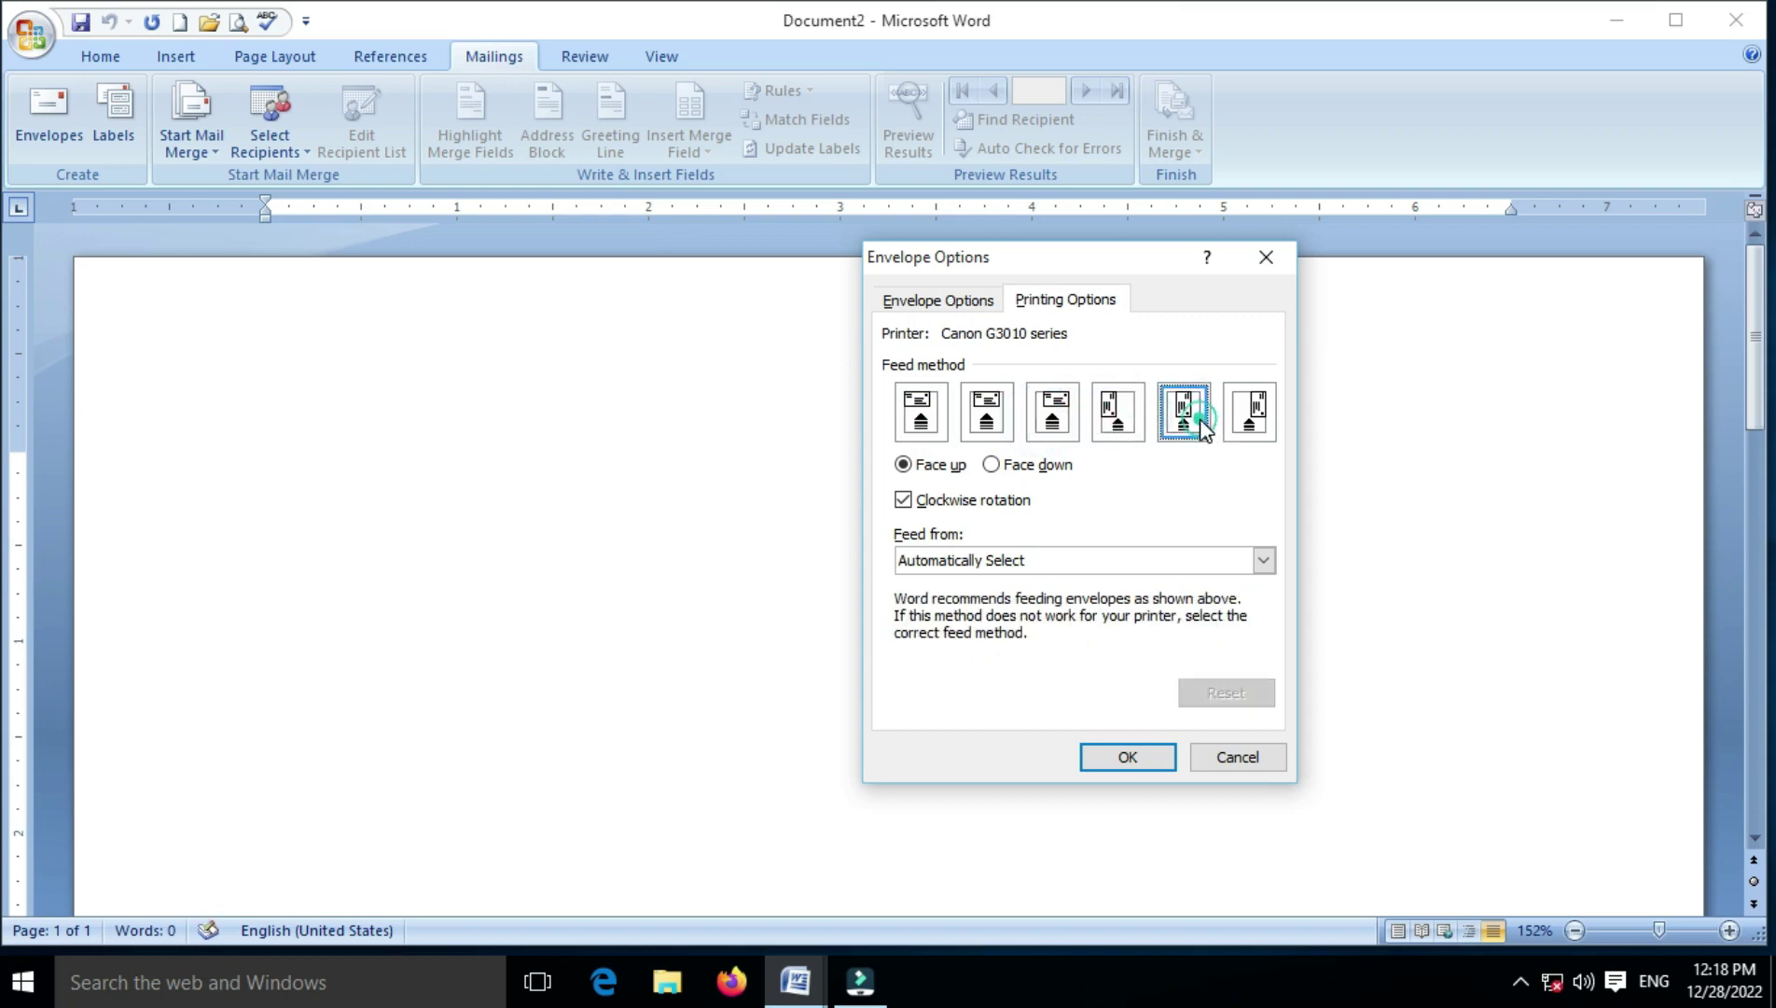
click(1253, 424)
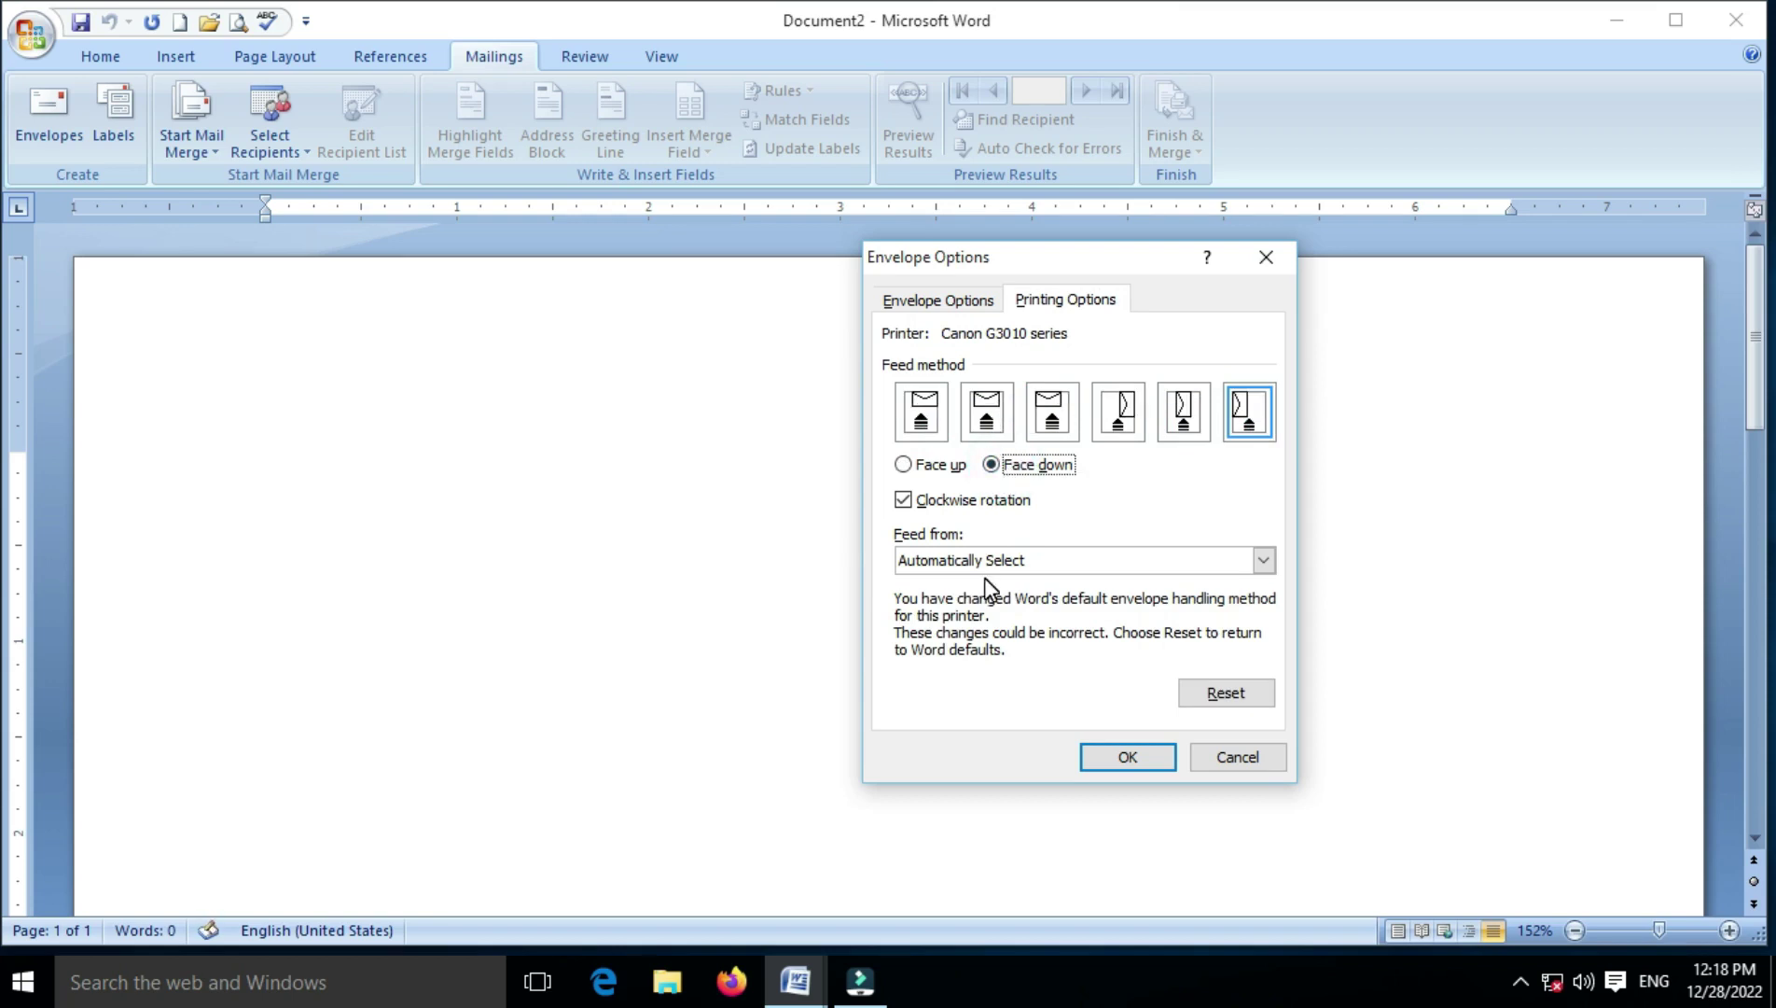
click(939, 300)
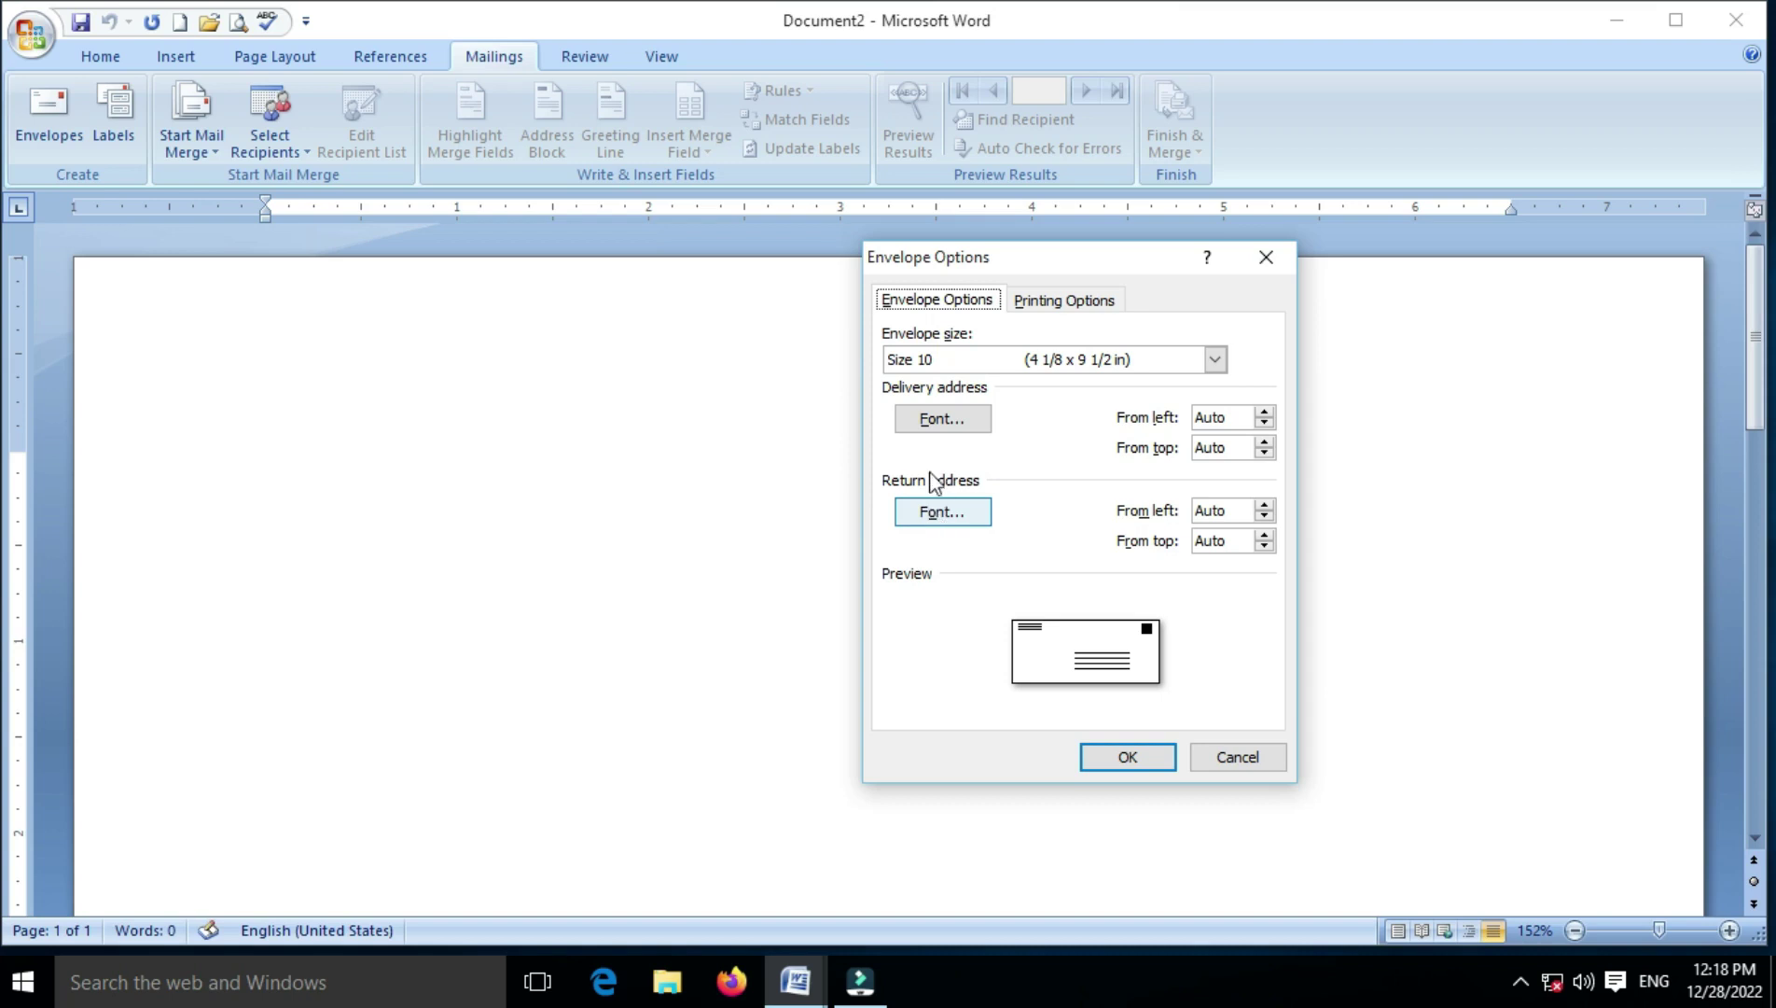
click(931, 413)
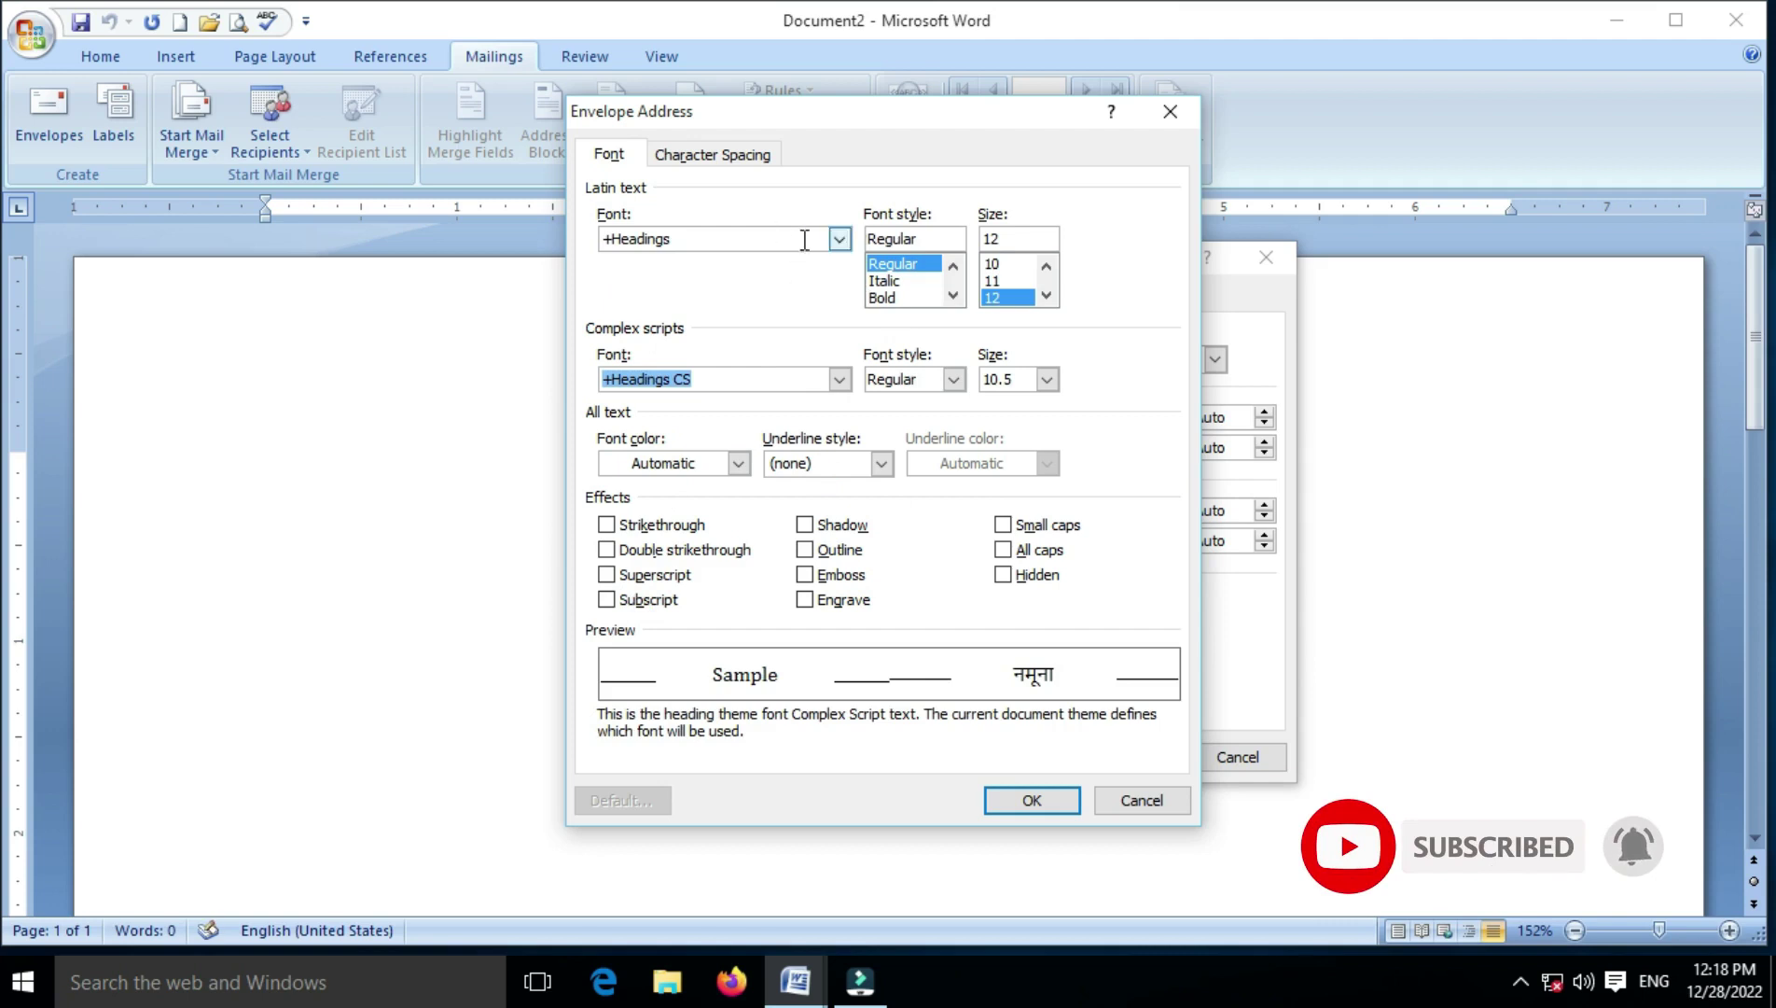
click(839, 240)
click(839, 240)
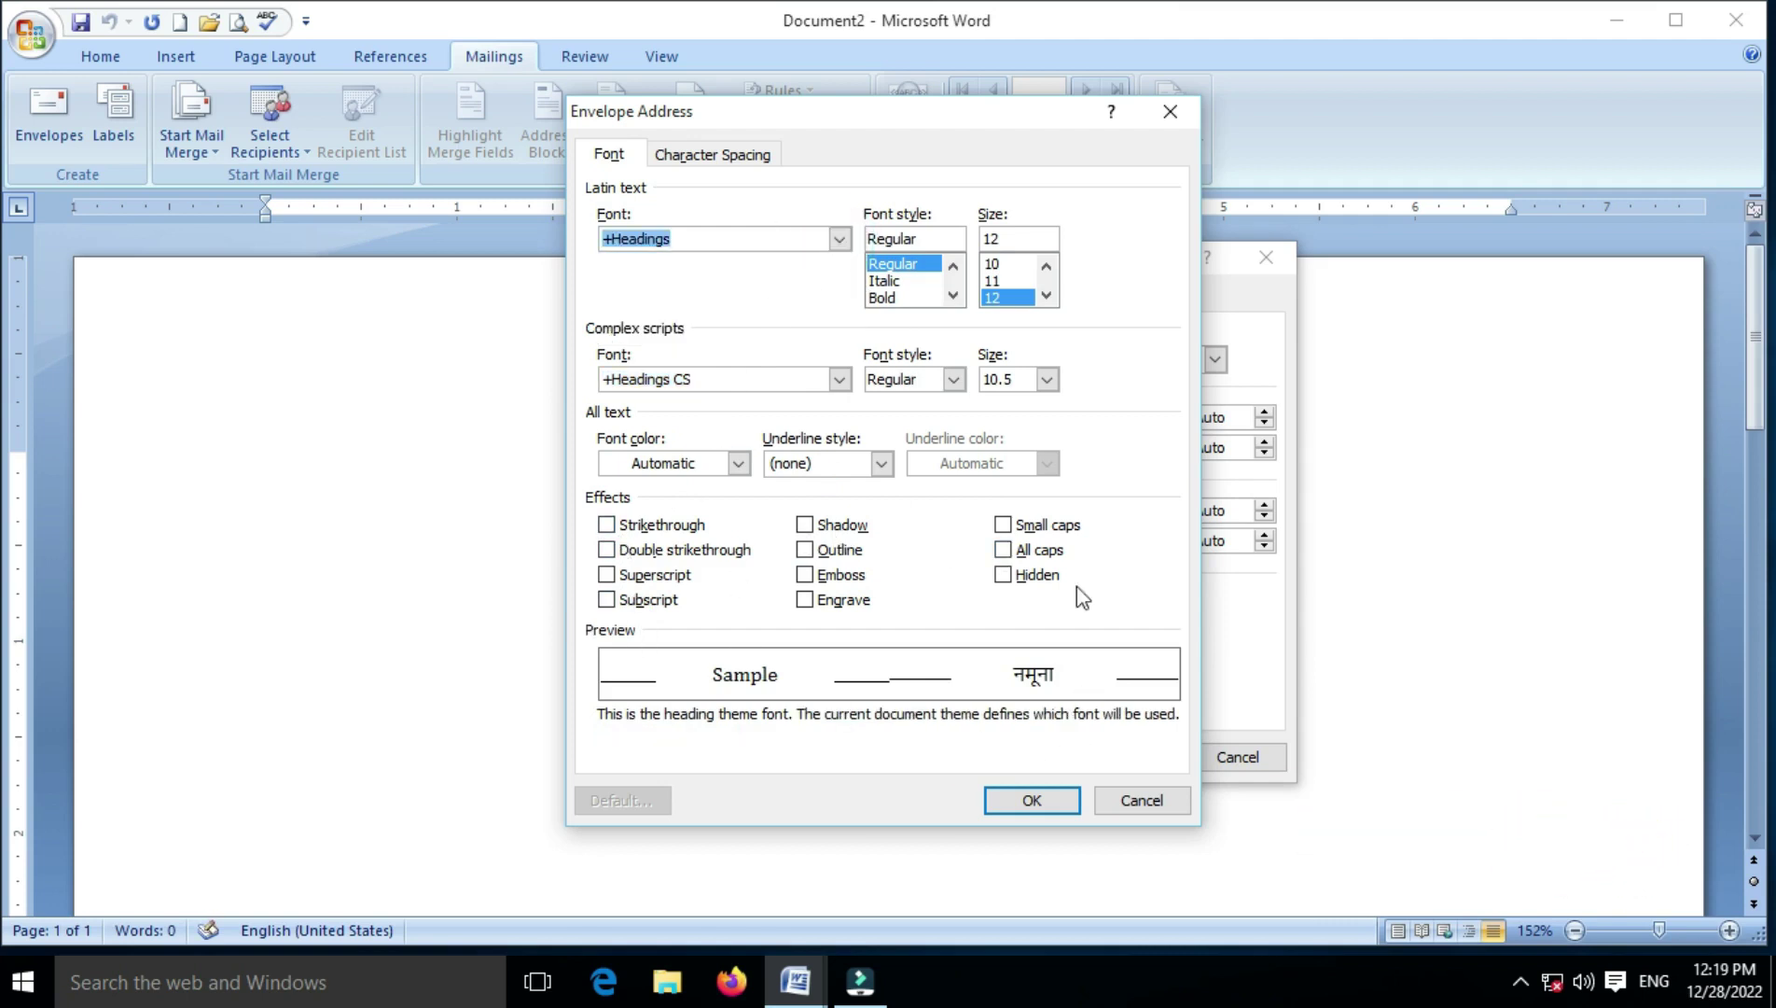
click(1145, 801)
click(961, 513)
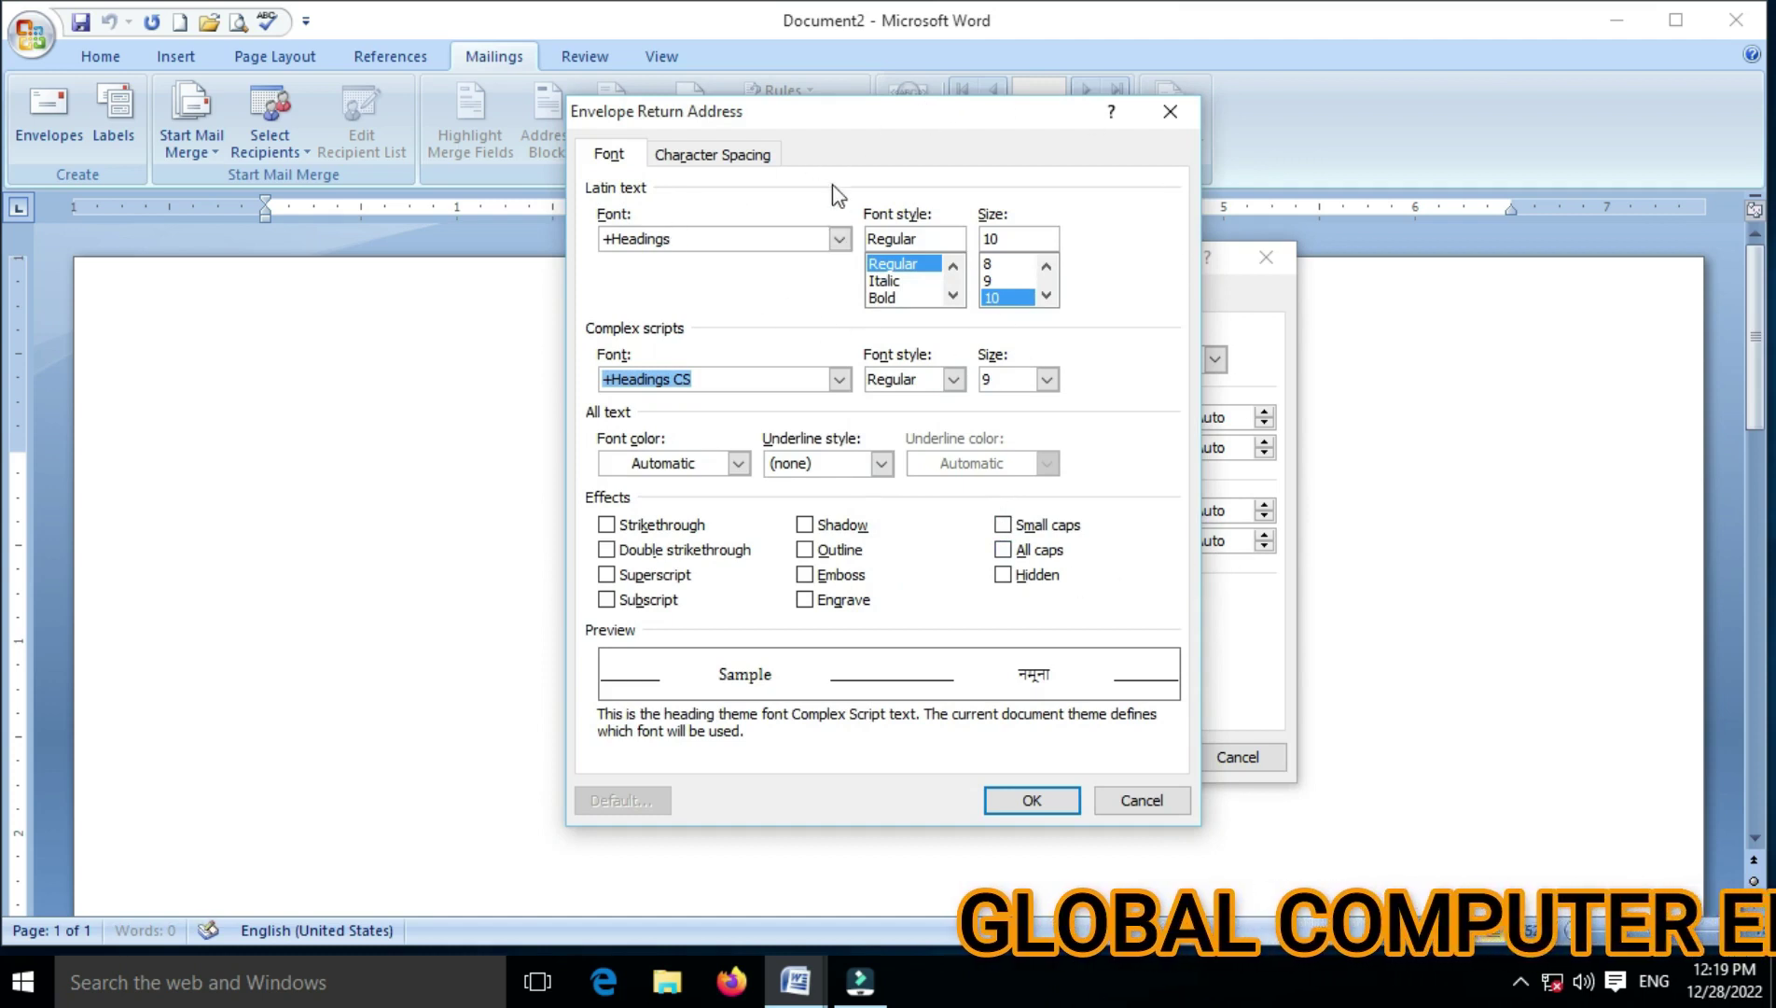
click(712, 154)
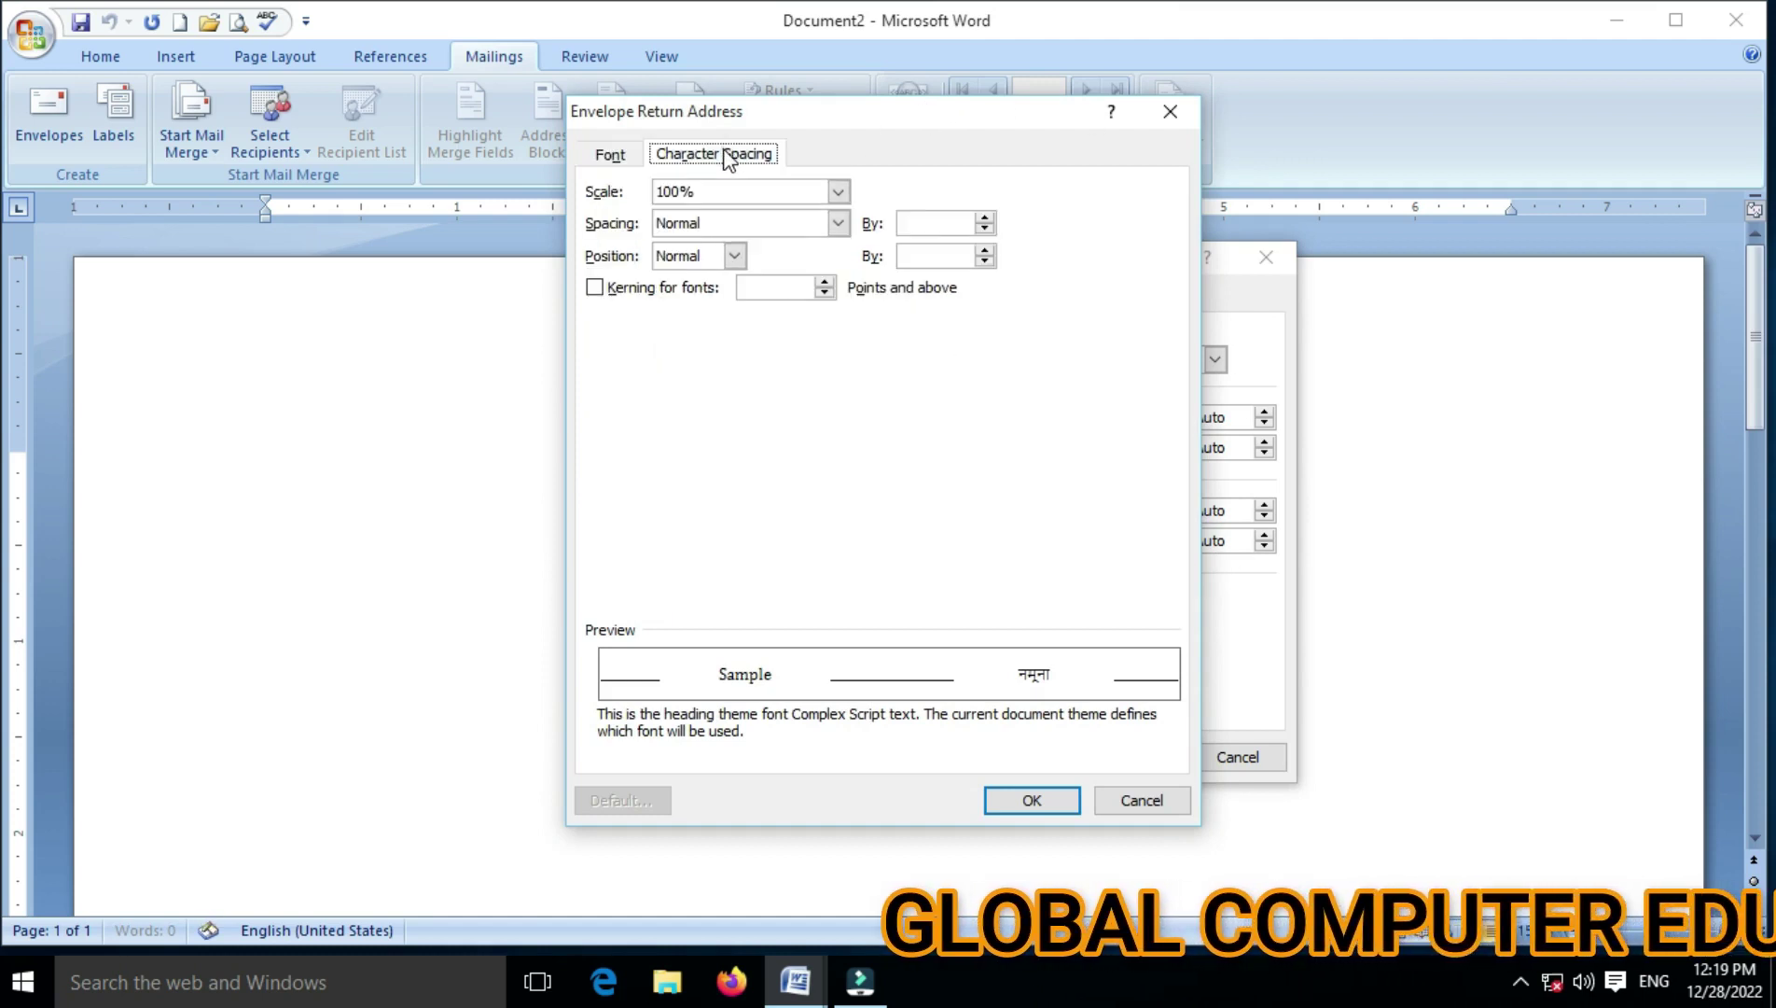
click(609, 154)
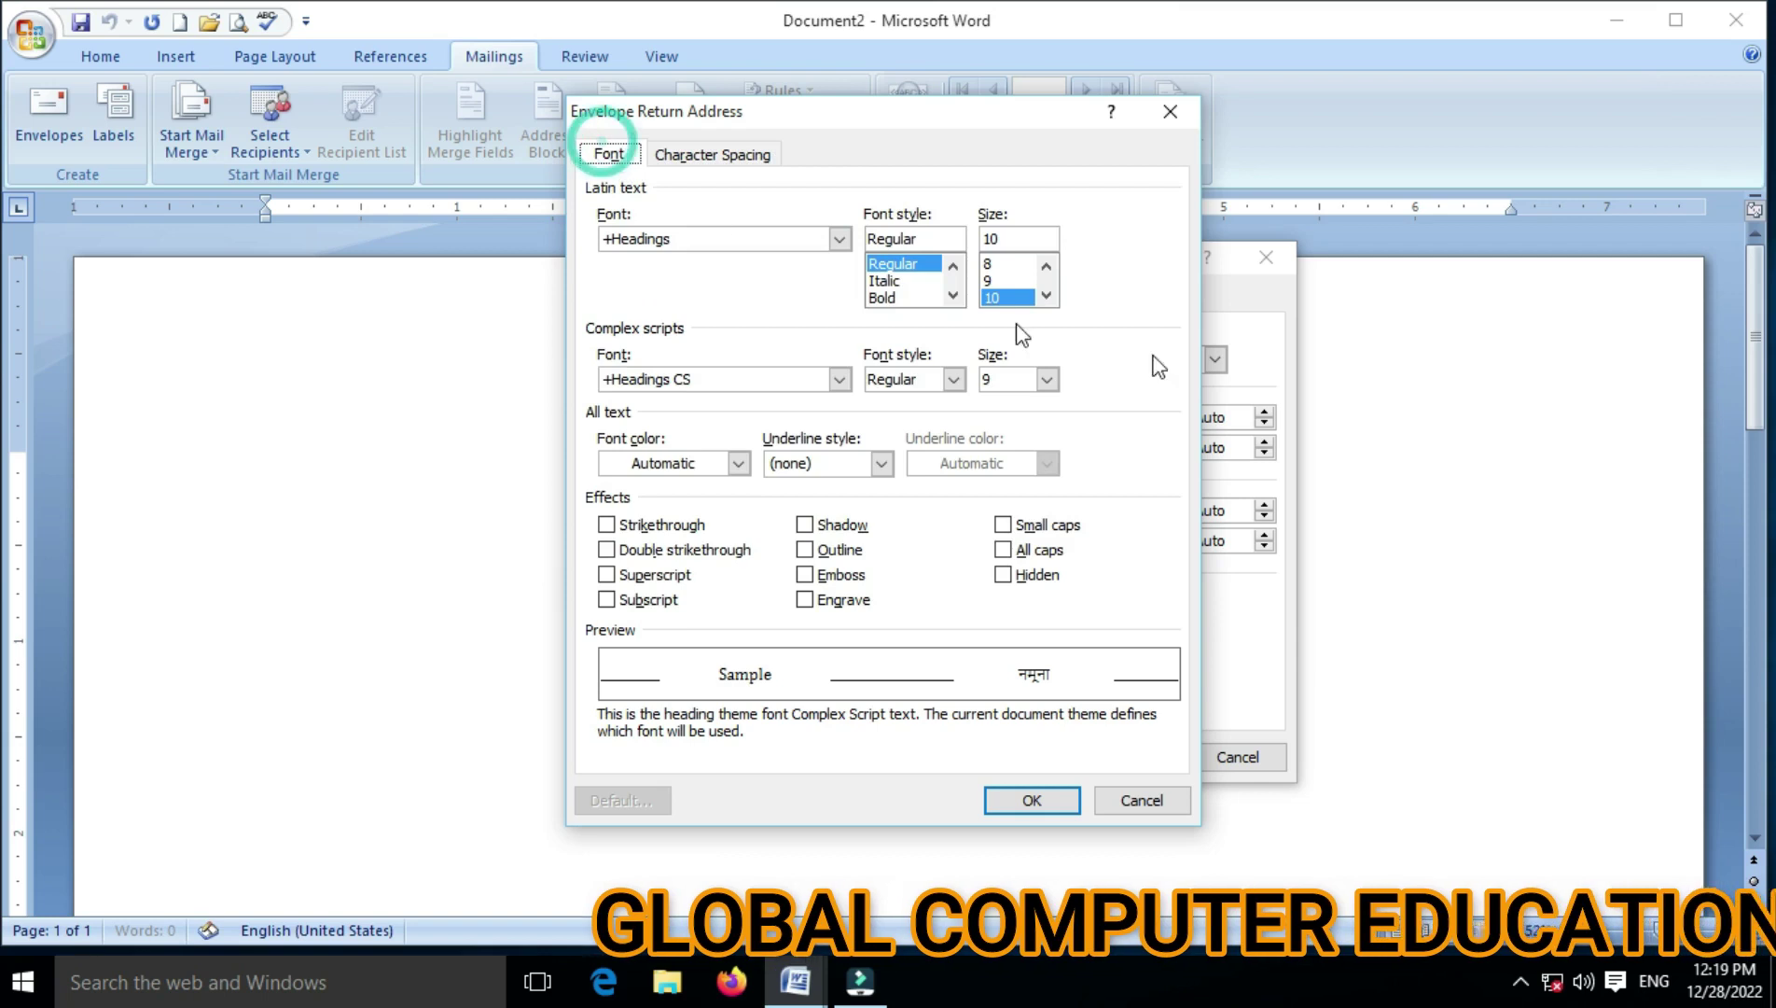
click(1041, 799)
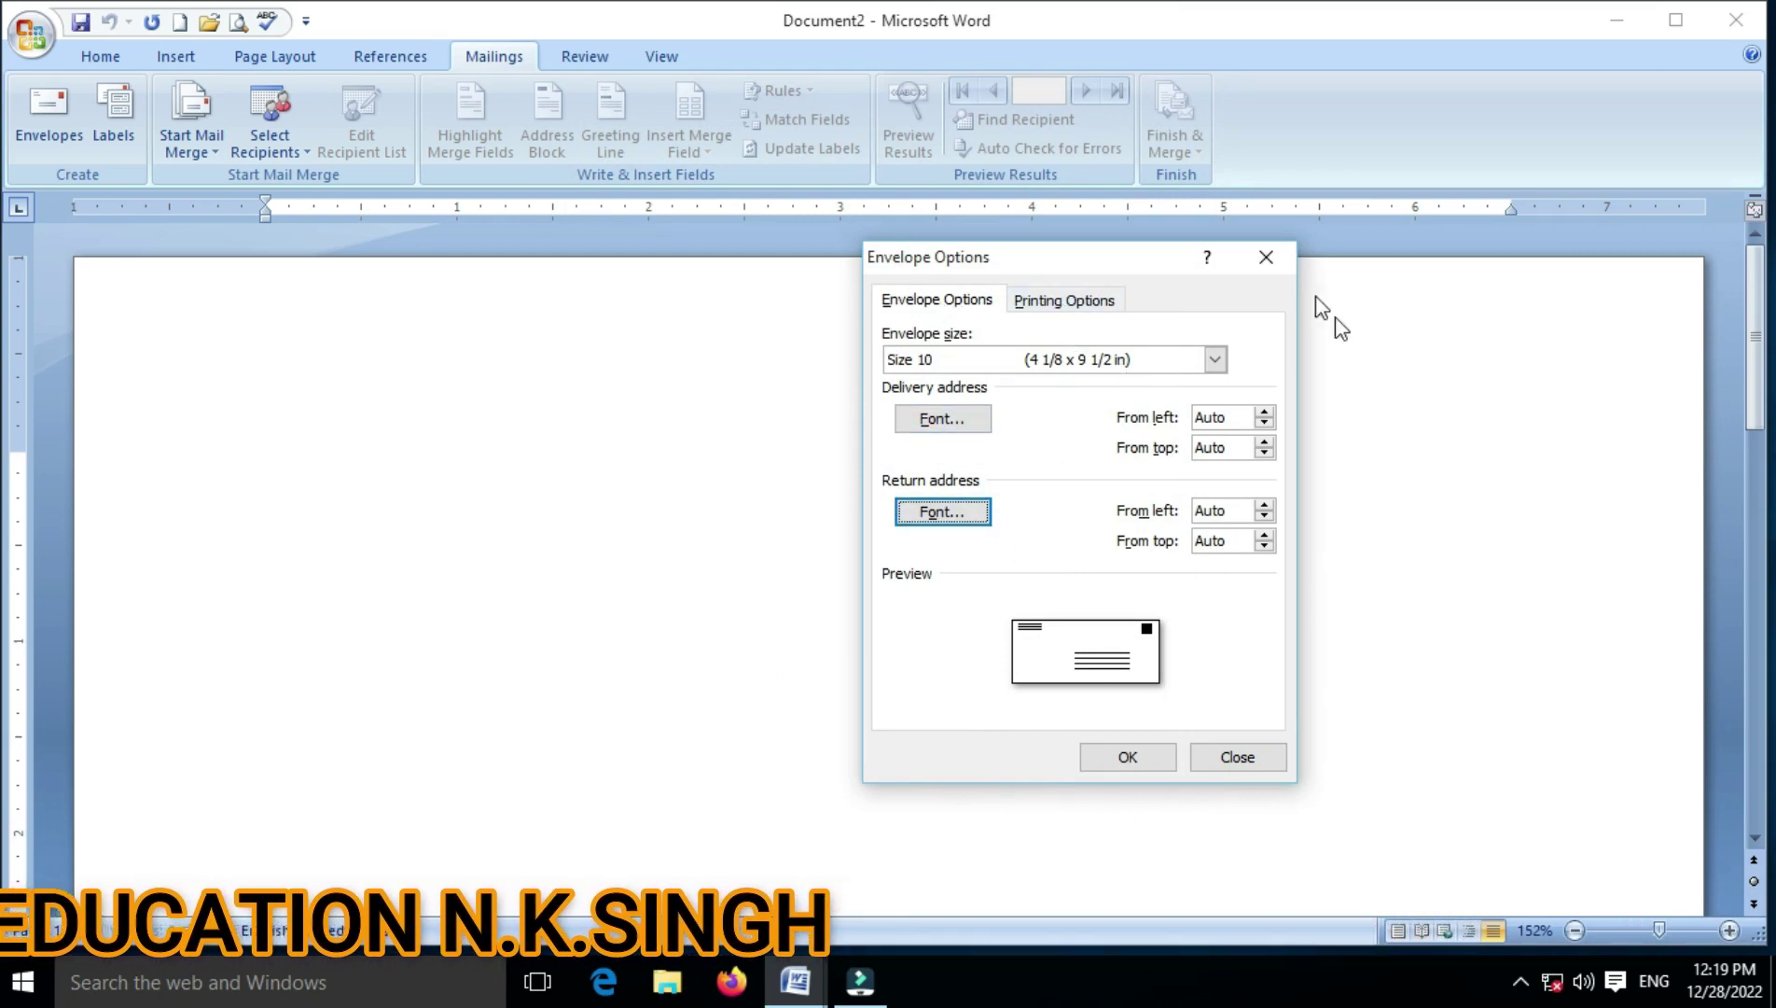
- Apply the envelope options and add MUZAFFARPUR below GLOBAL in the FROM return address
click(1117, 761)
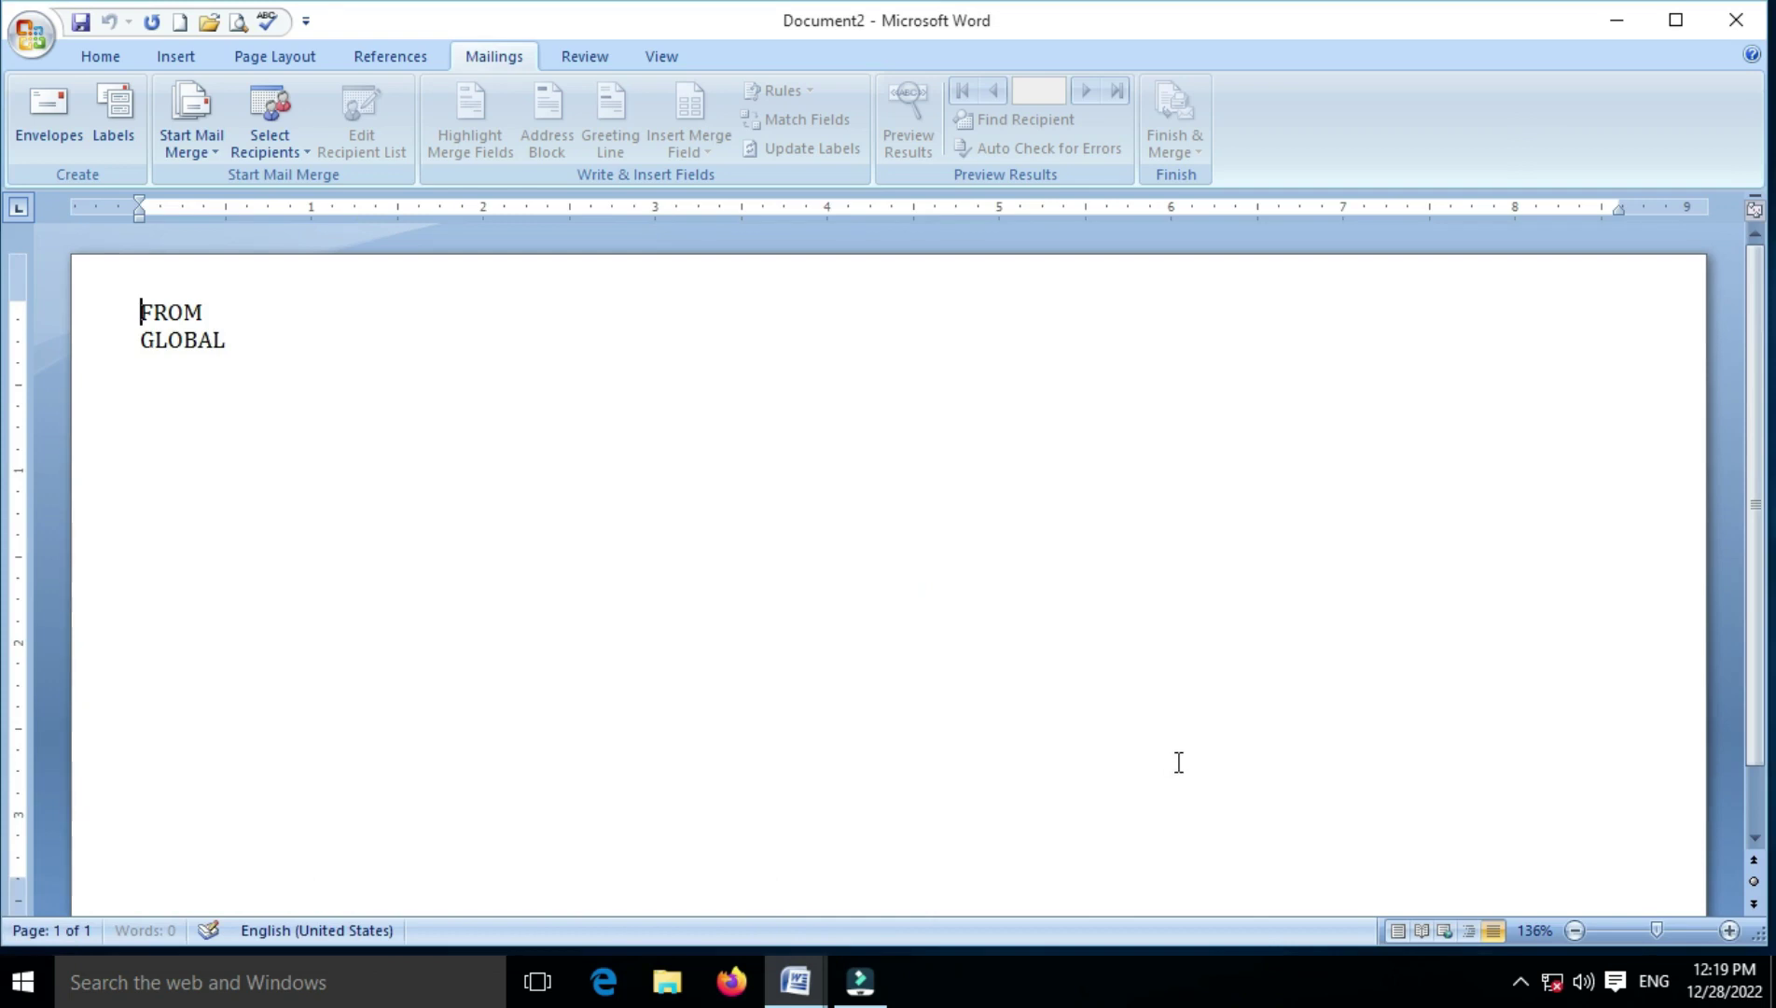
click(247, 350)
text(MUA)
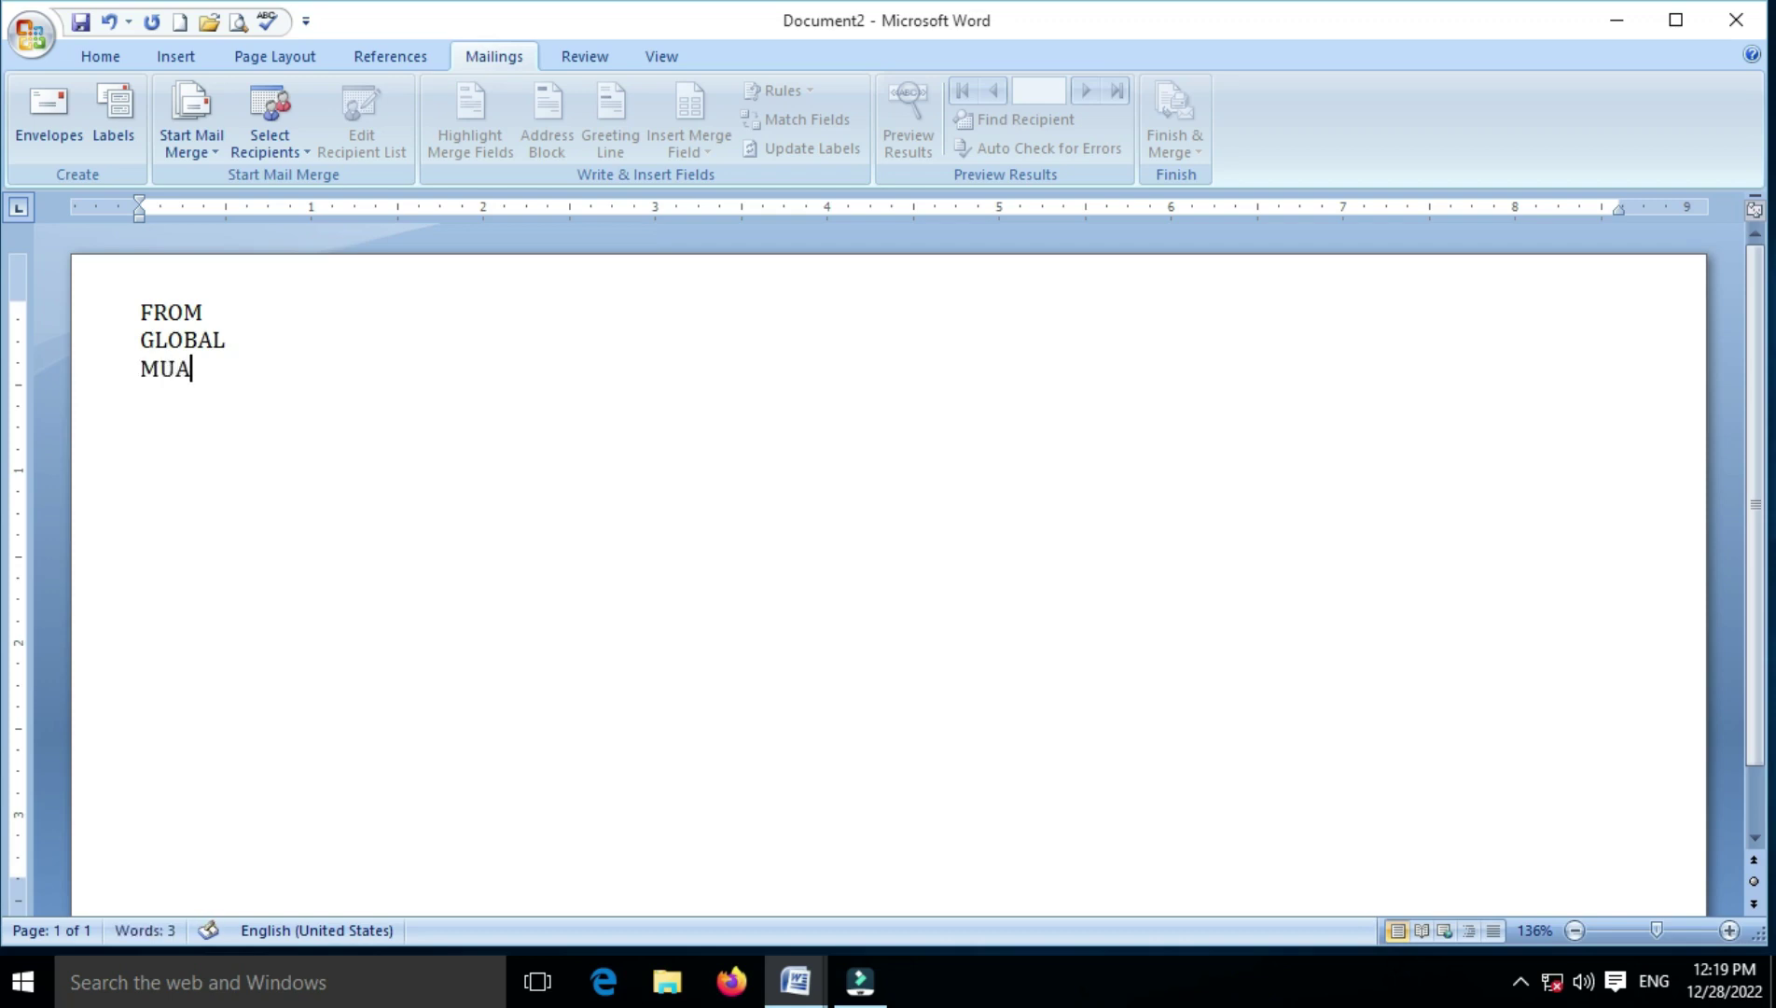
key(BackSpace)
text(ZAFFARPUR)
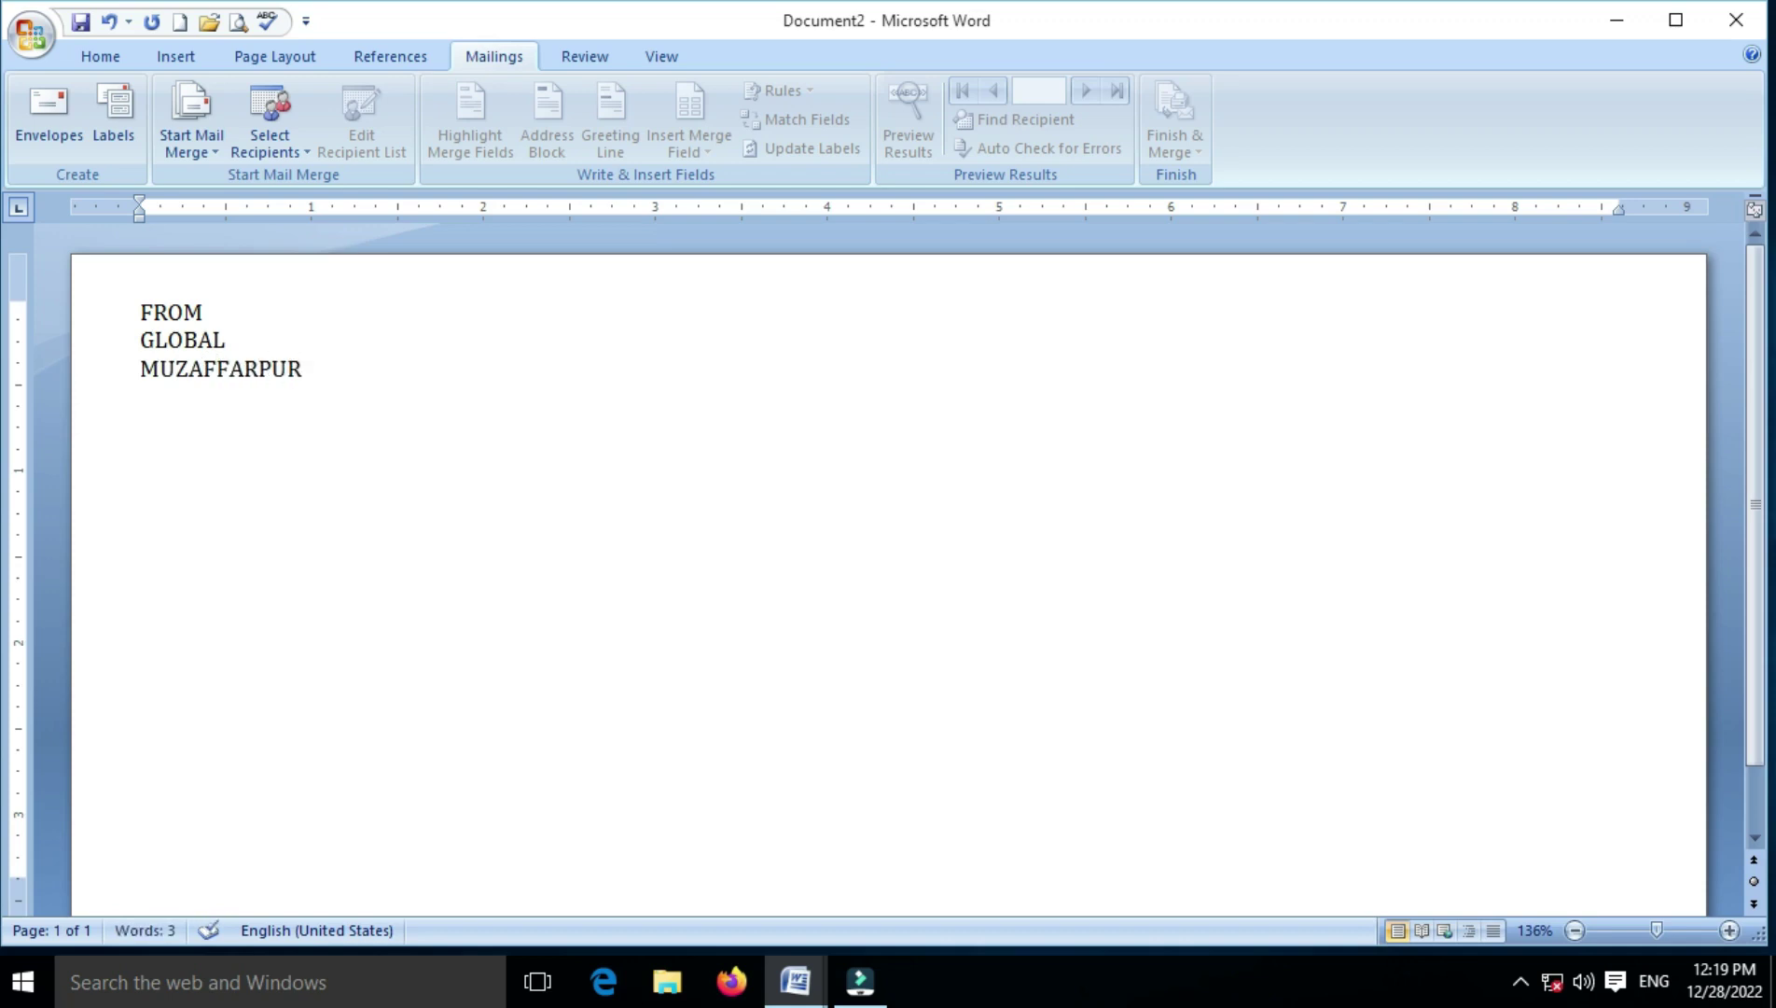
- Attach an existing recipient list file from the Documents folder to the envelope
click(304, 156)
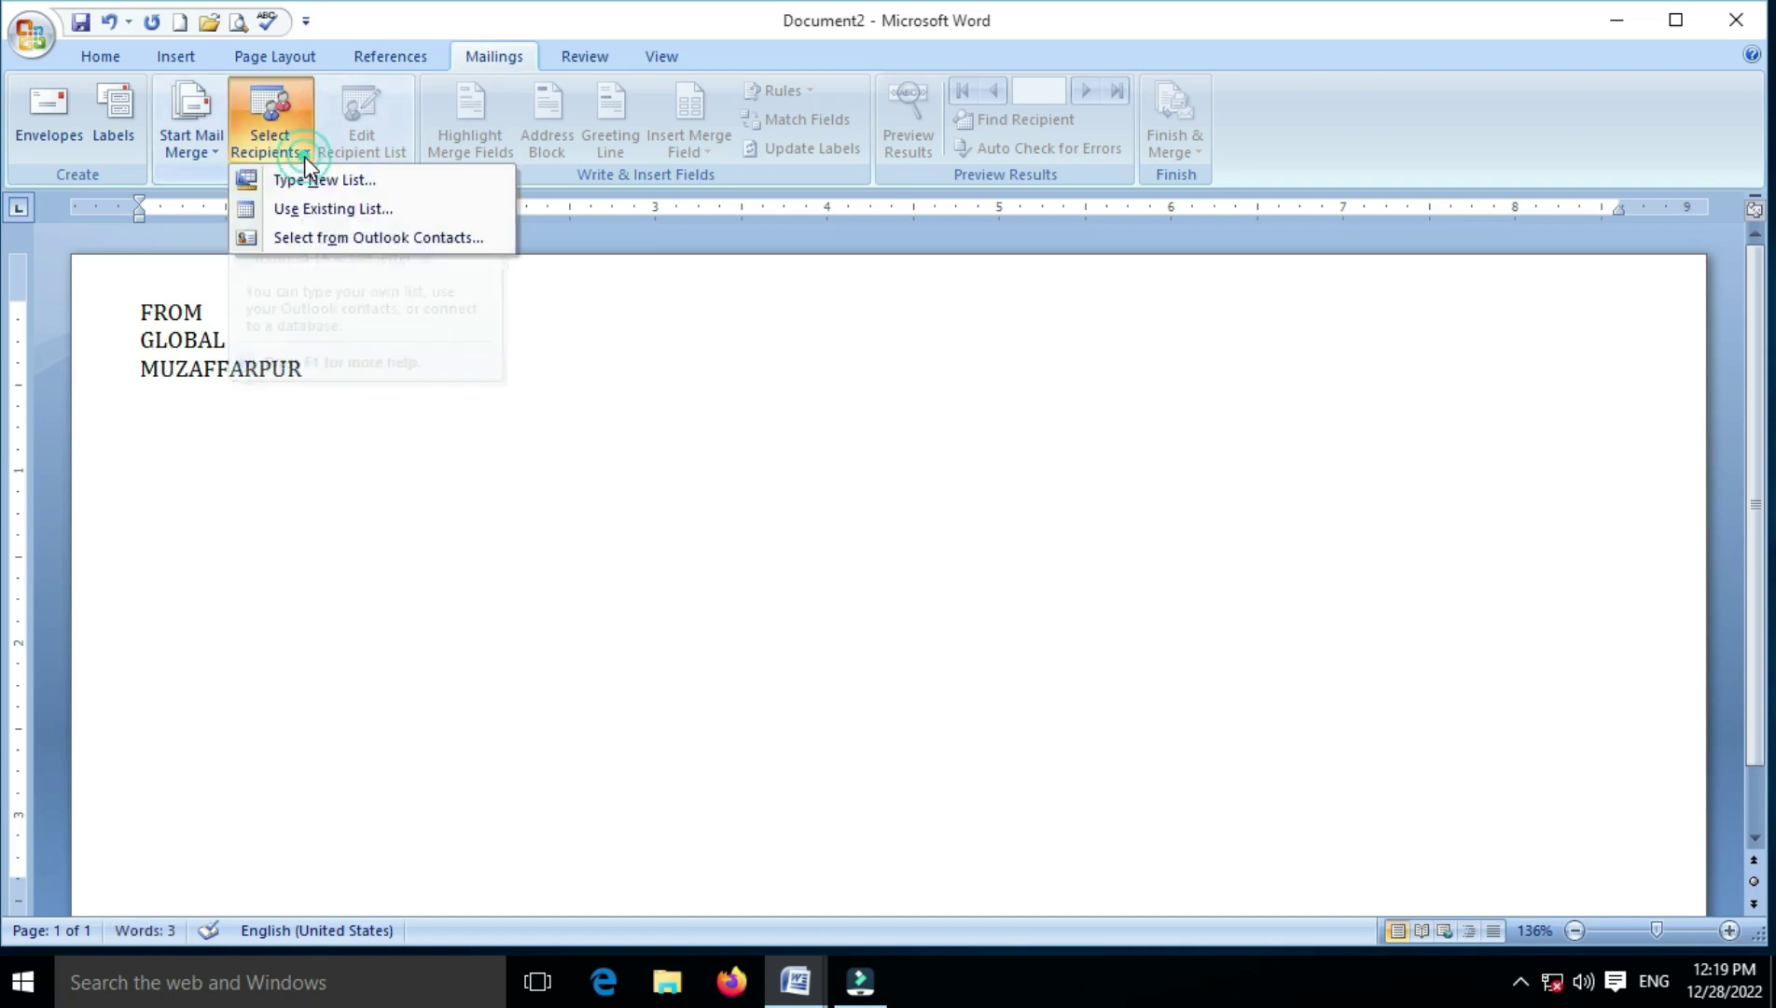
click(311, 217)
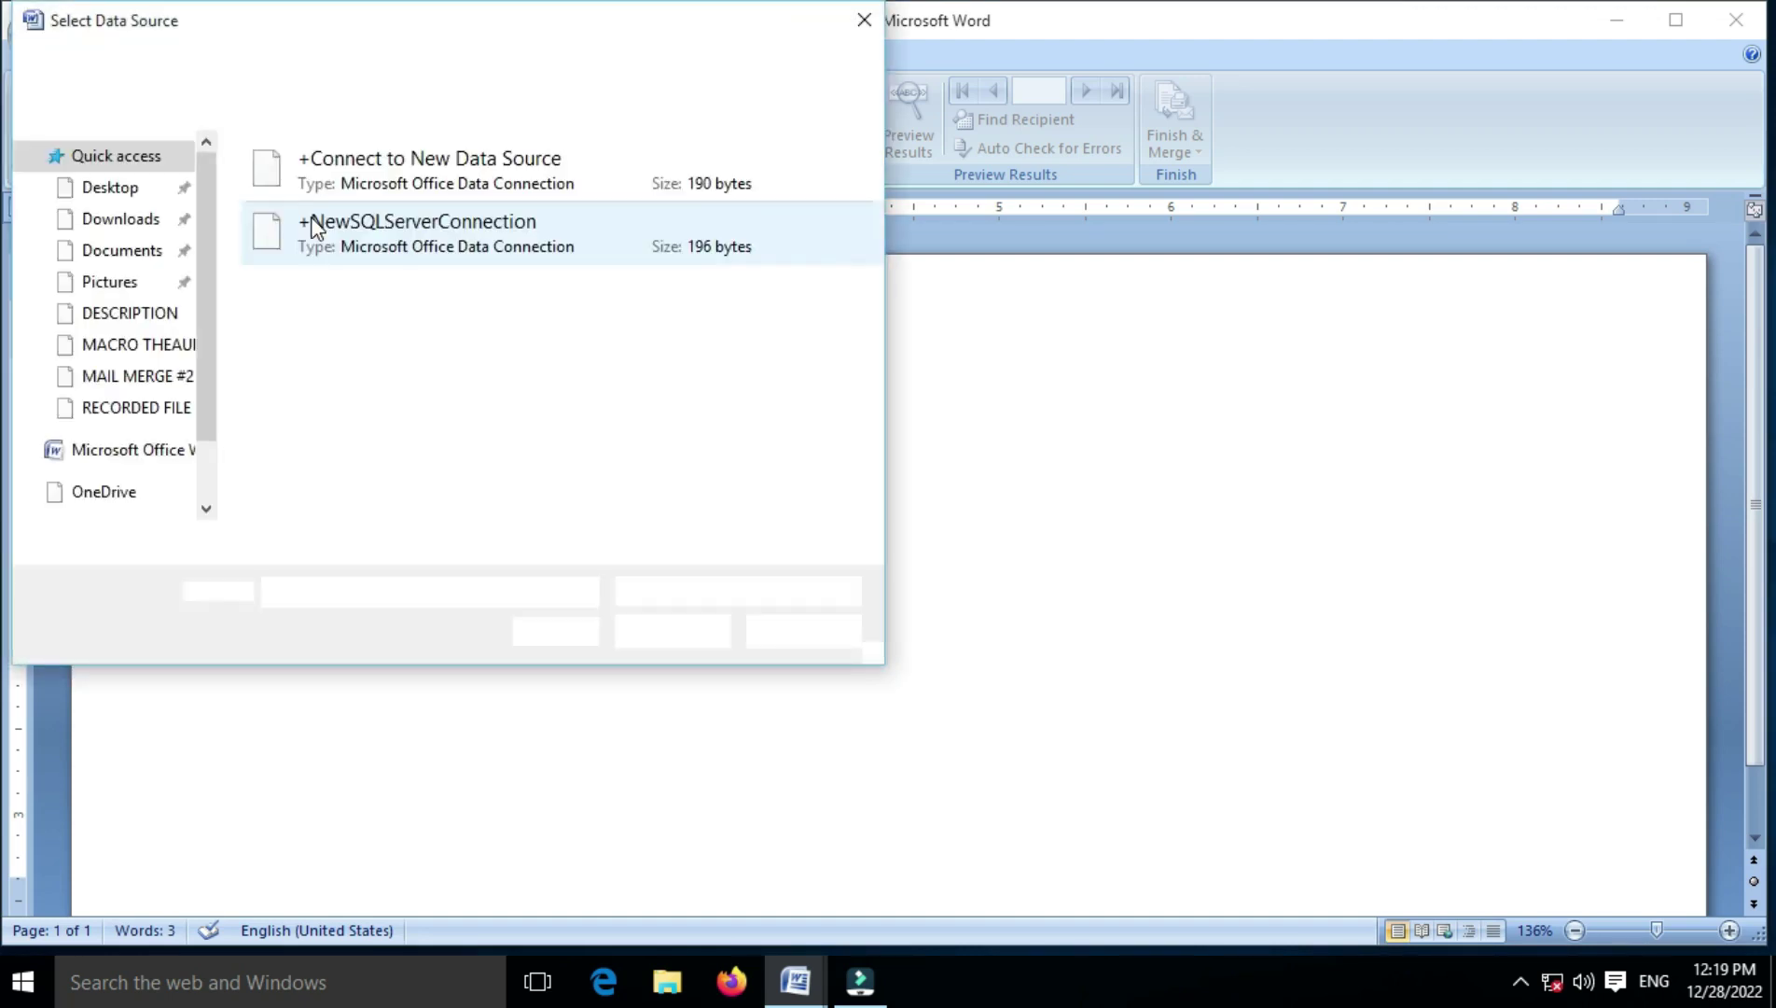
click(142, 270)
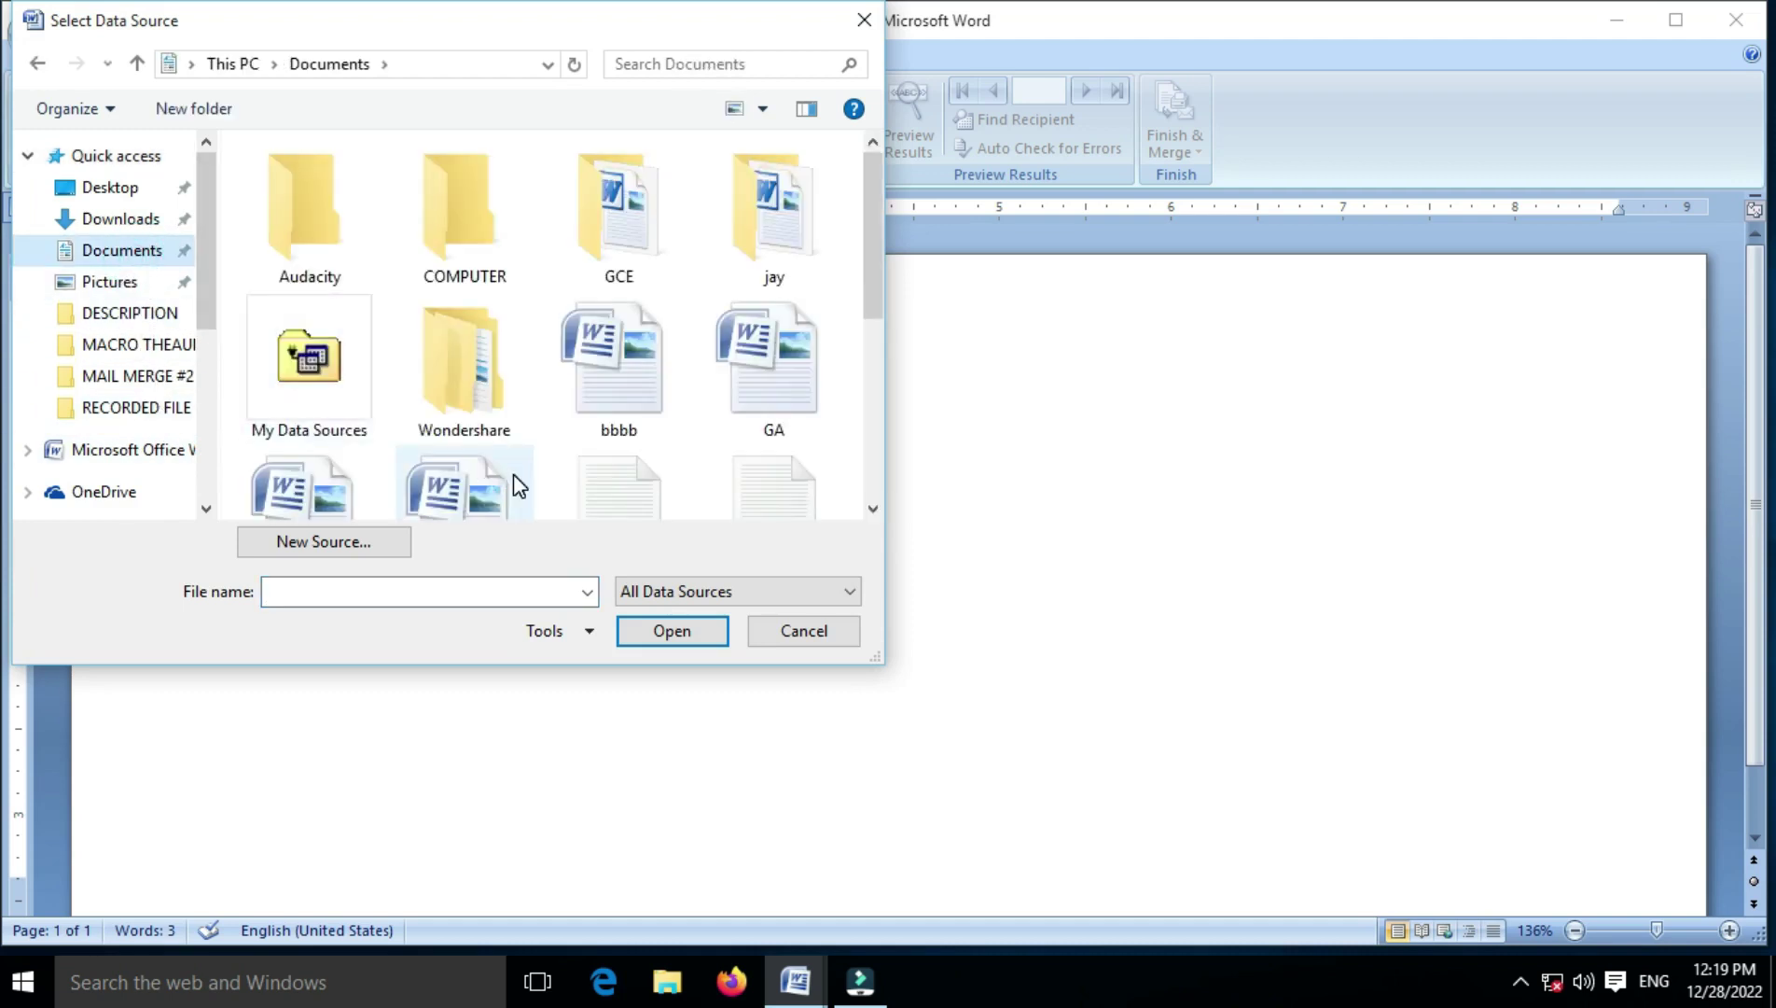
scroll(513, 475, down, 3)
scroll(513, 475, down, 2)
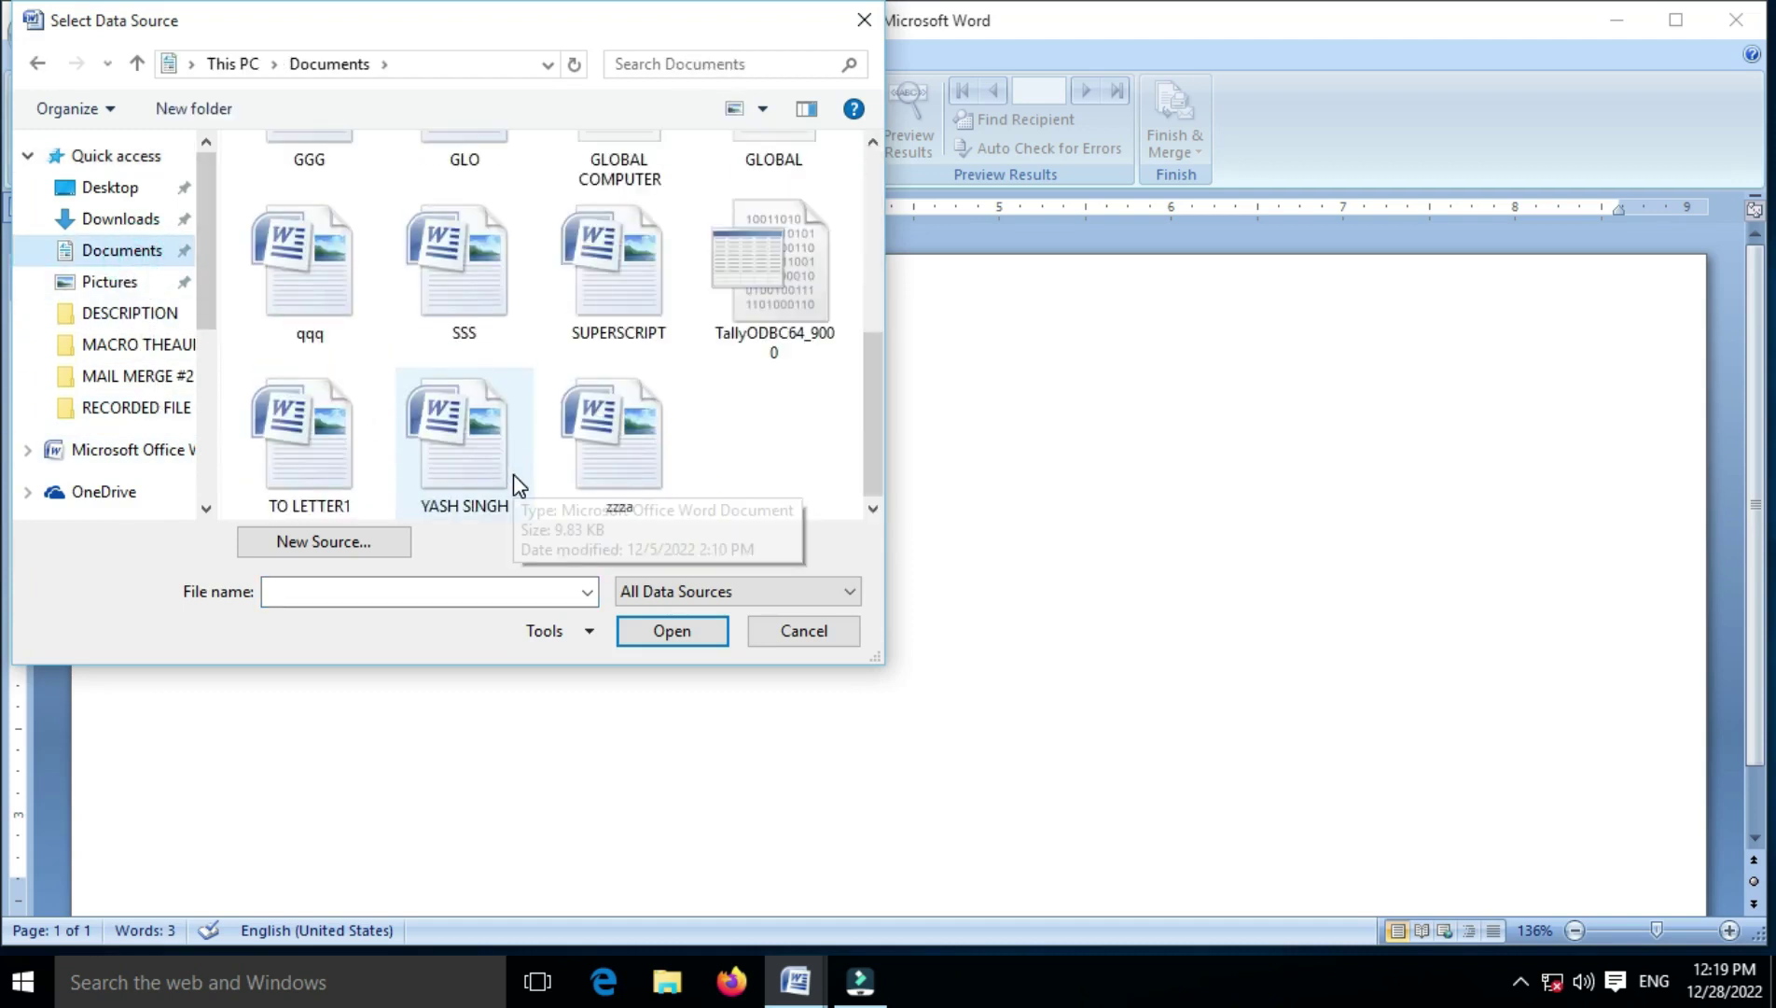
click(432, 455)
click(664, 636)
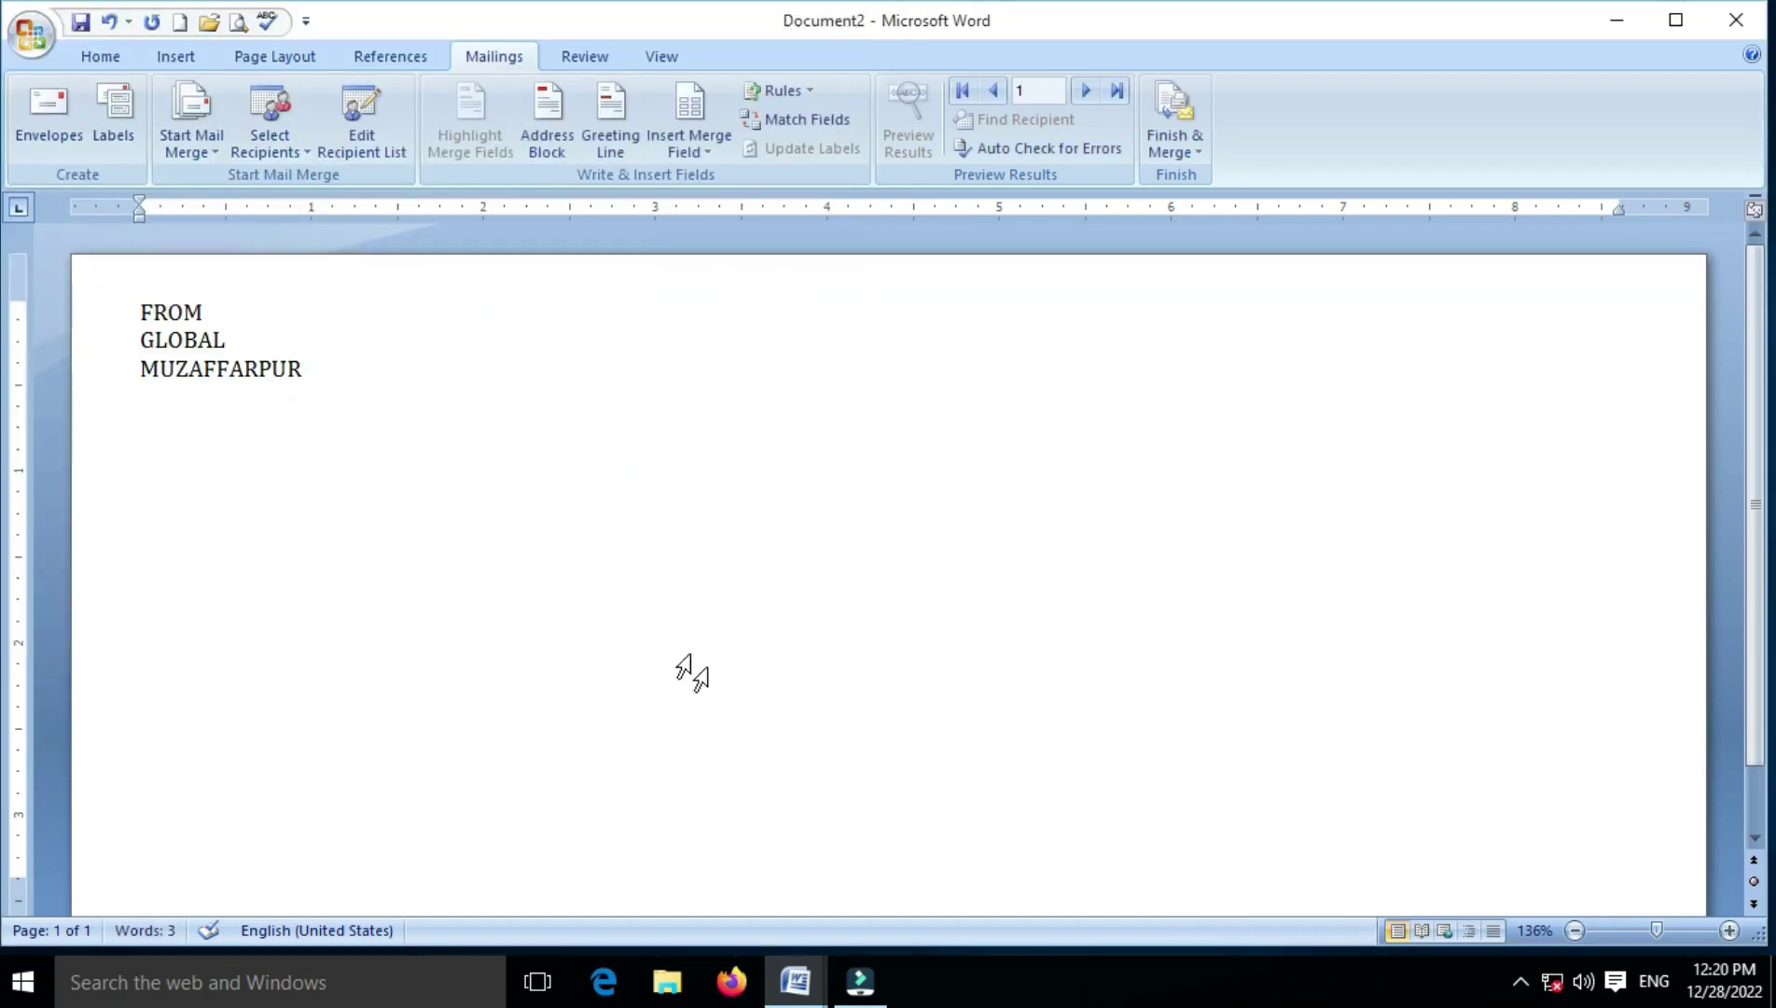
- Under TO, add NAME and ADD lines holding the «NAME» and «ADD» merge fields
click(968, 726)
text(TO)
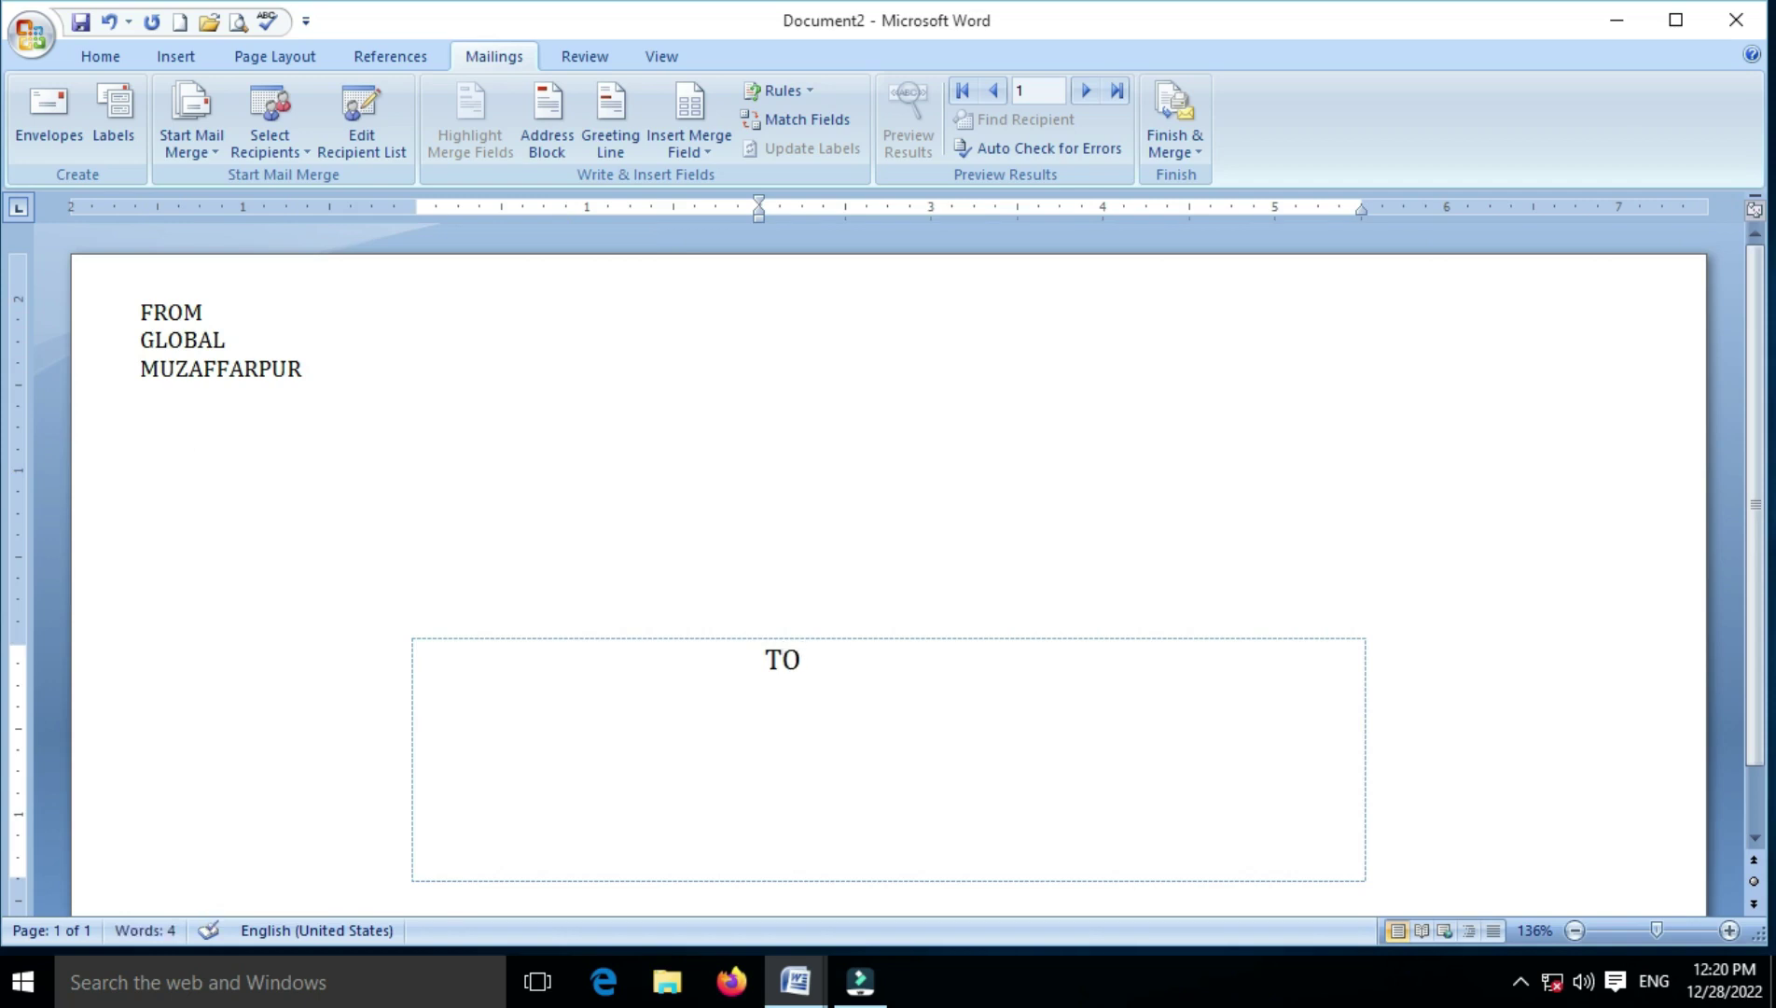
text(,)
key(Return)
text(NAME -)
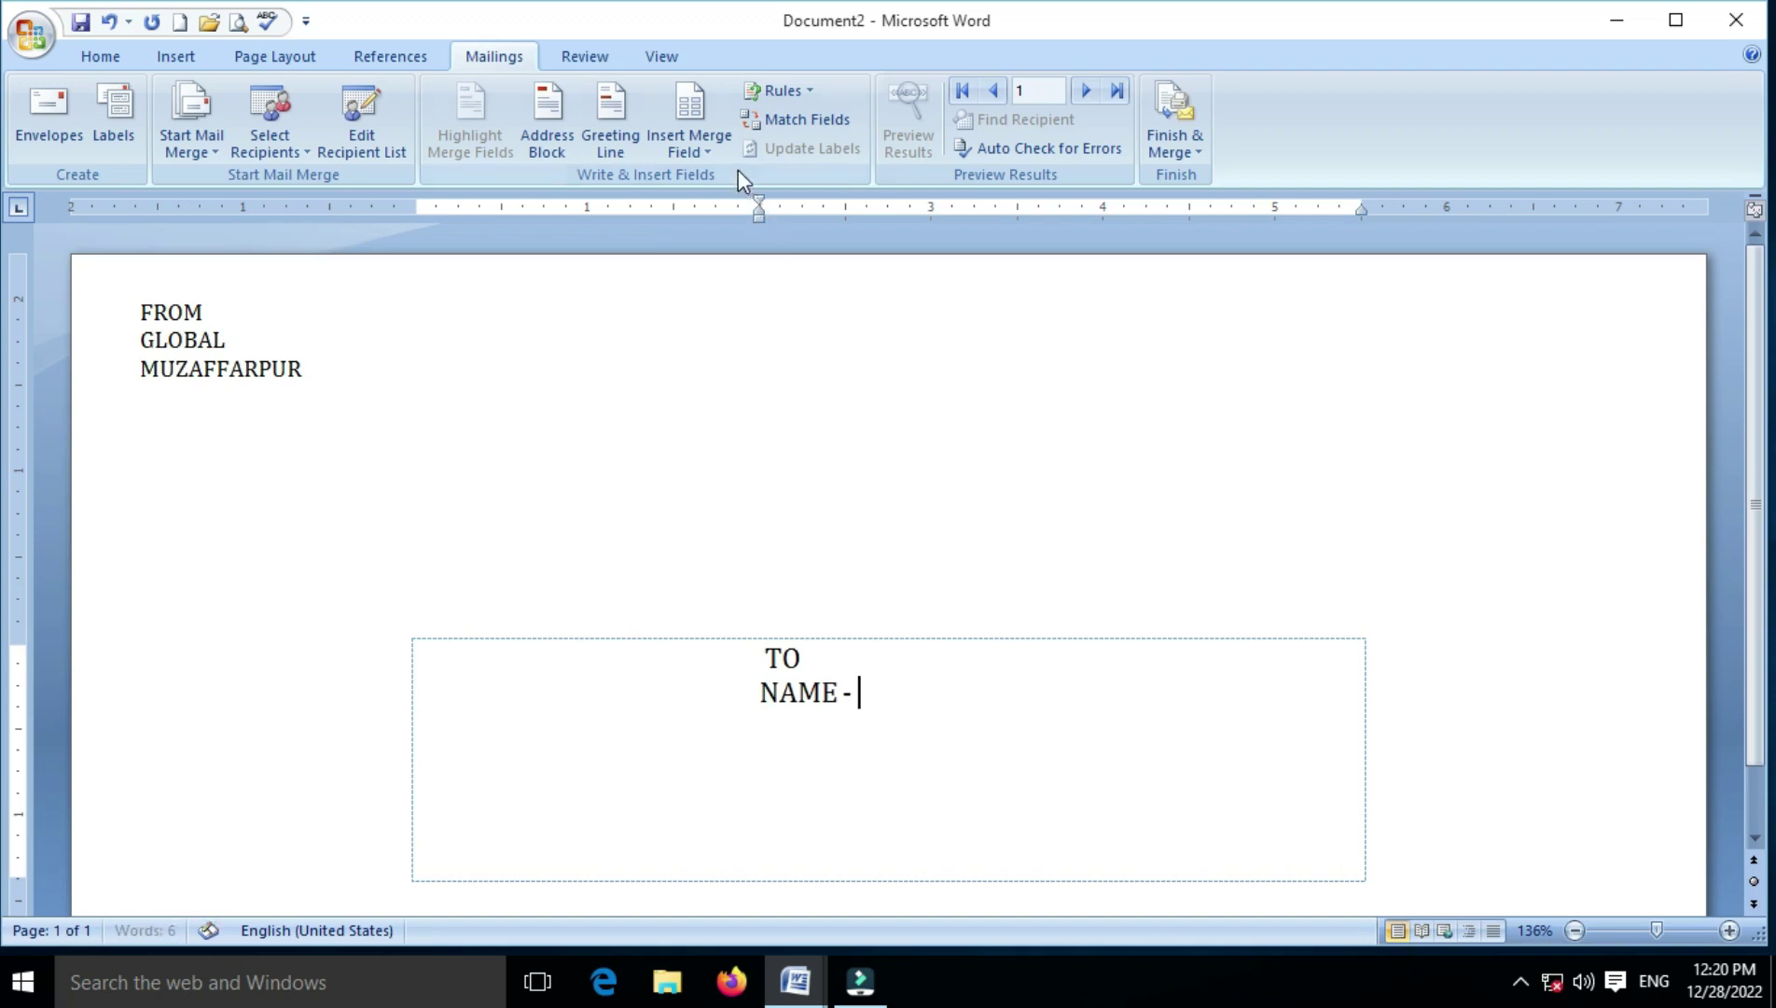
click(720, 148)
click(723, 180)
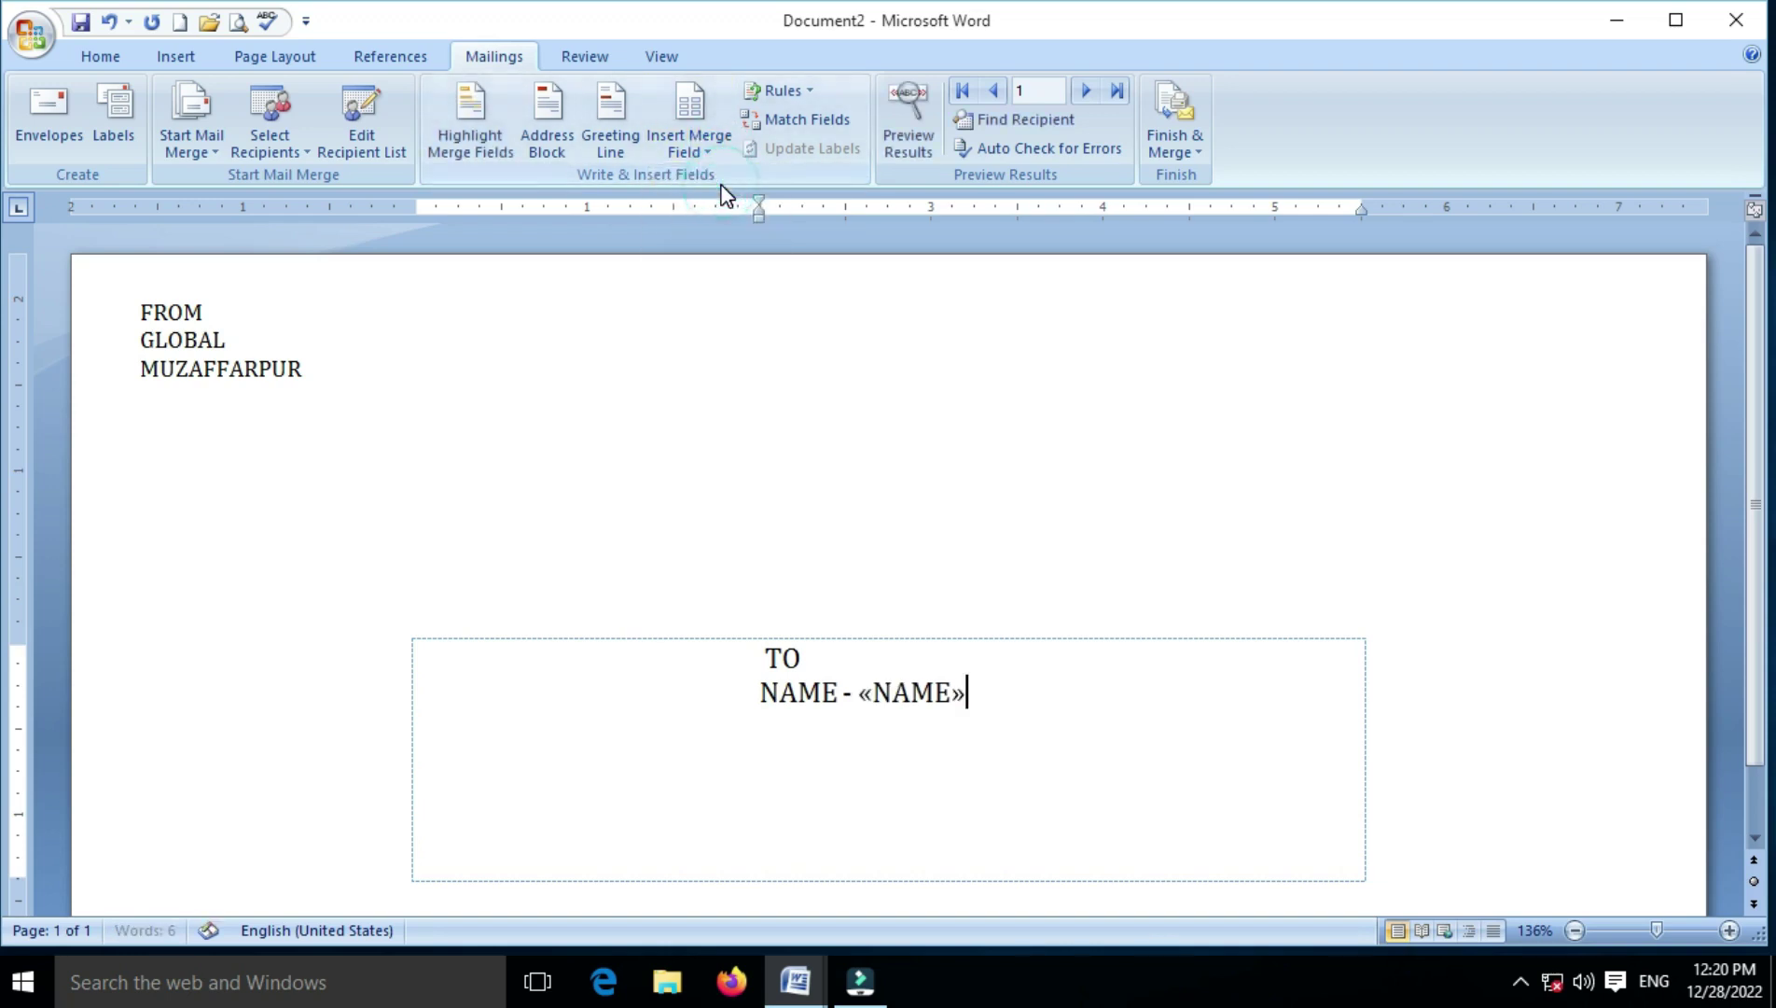
key(Return)
text(ADD -)
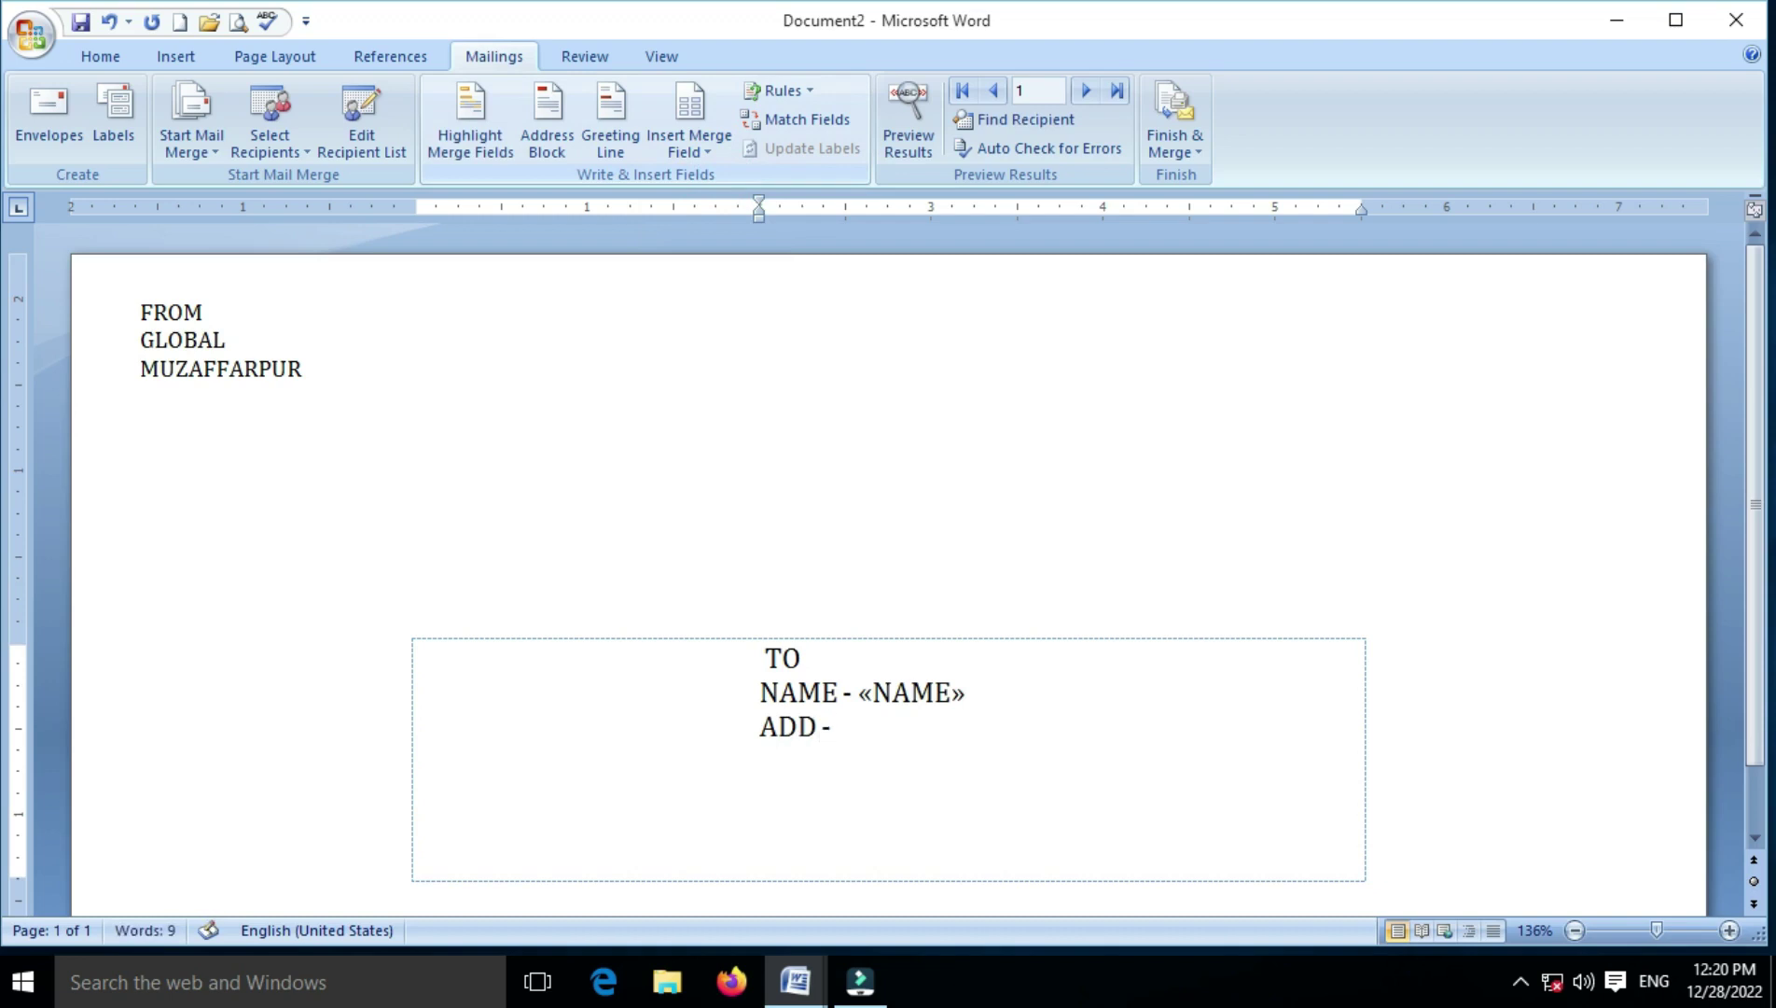
click(714, 150)
click(714, 207)
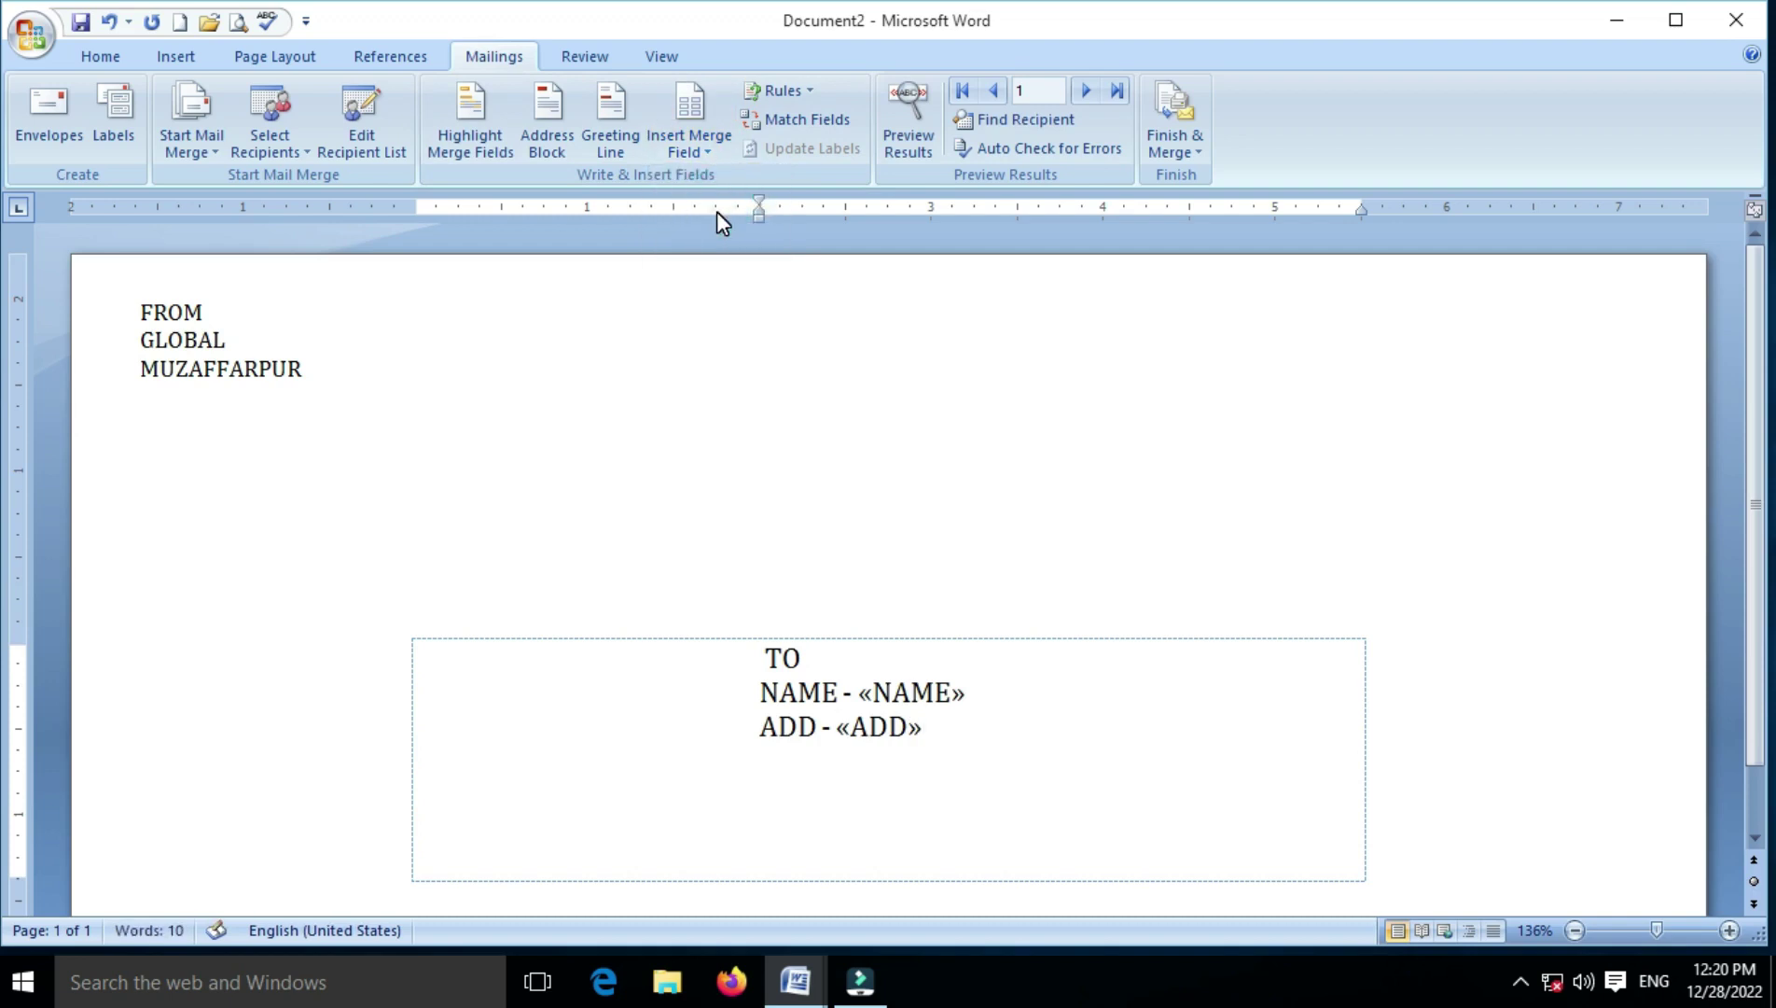
- Add CITY, PIN and PHONE lines with the «CITY_», «PINCODE» and «MOB» merge fields
text(CI)
text(TY)
text( -)
click(720, 140)
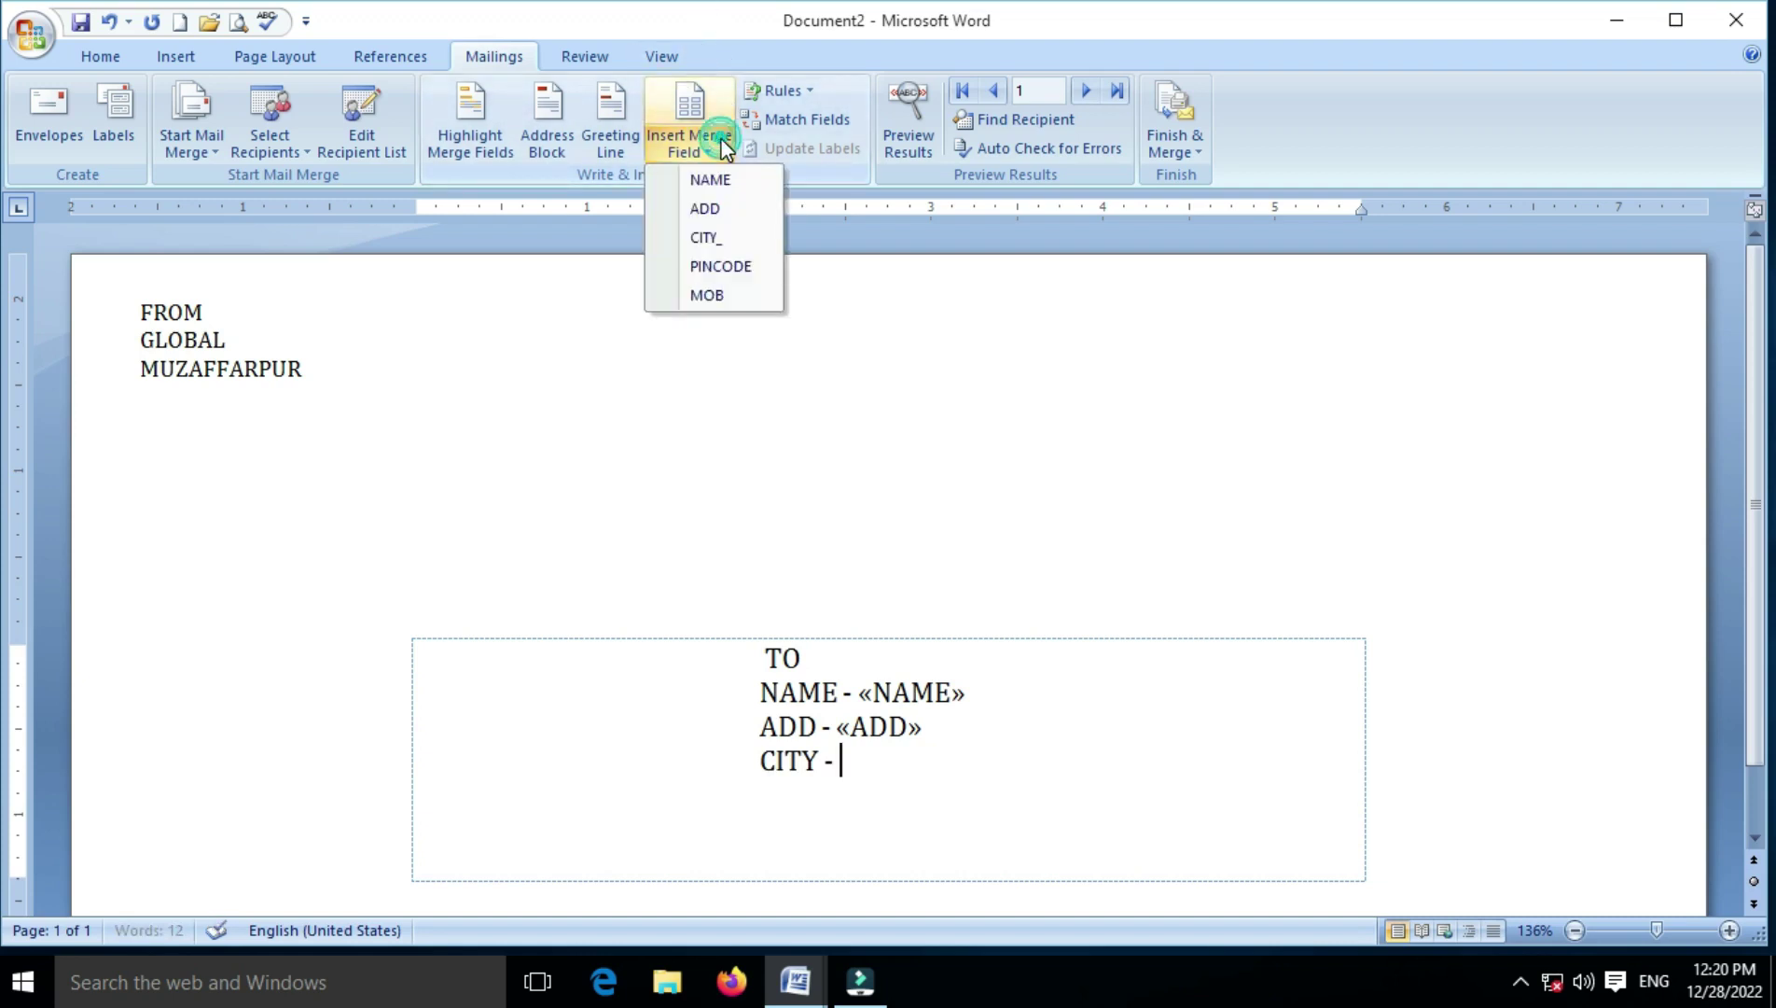
click(720, 239)
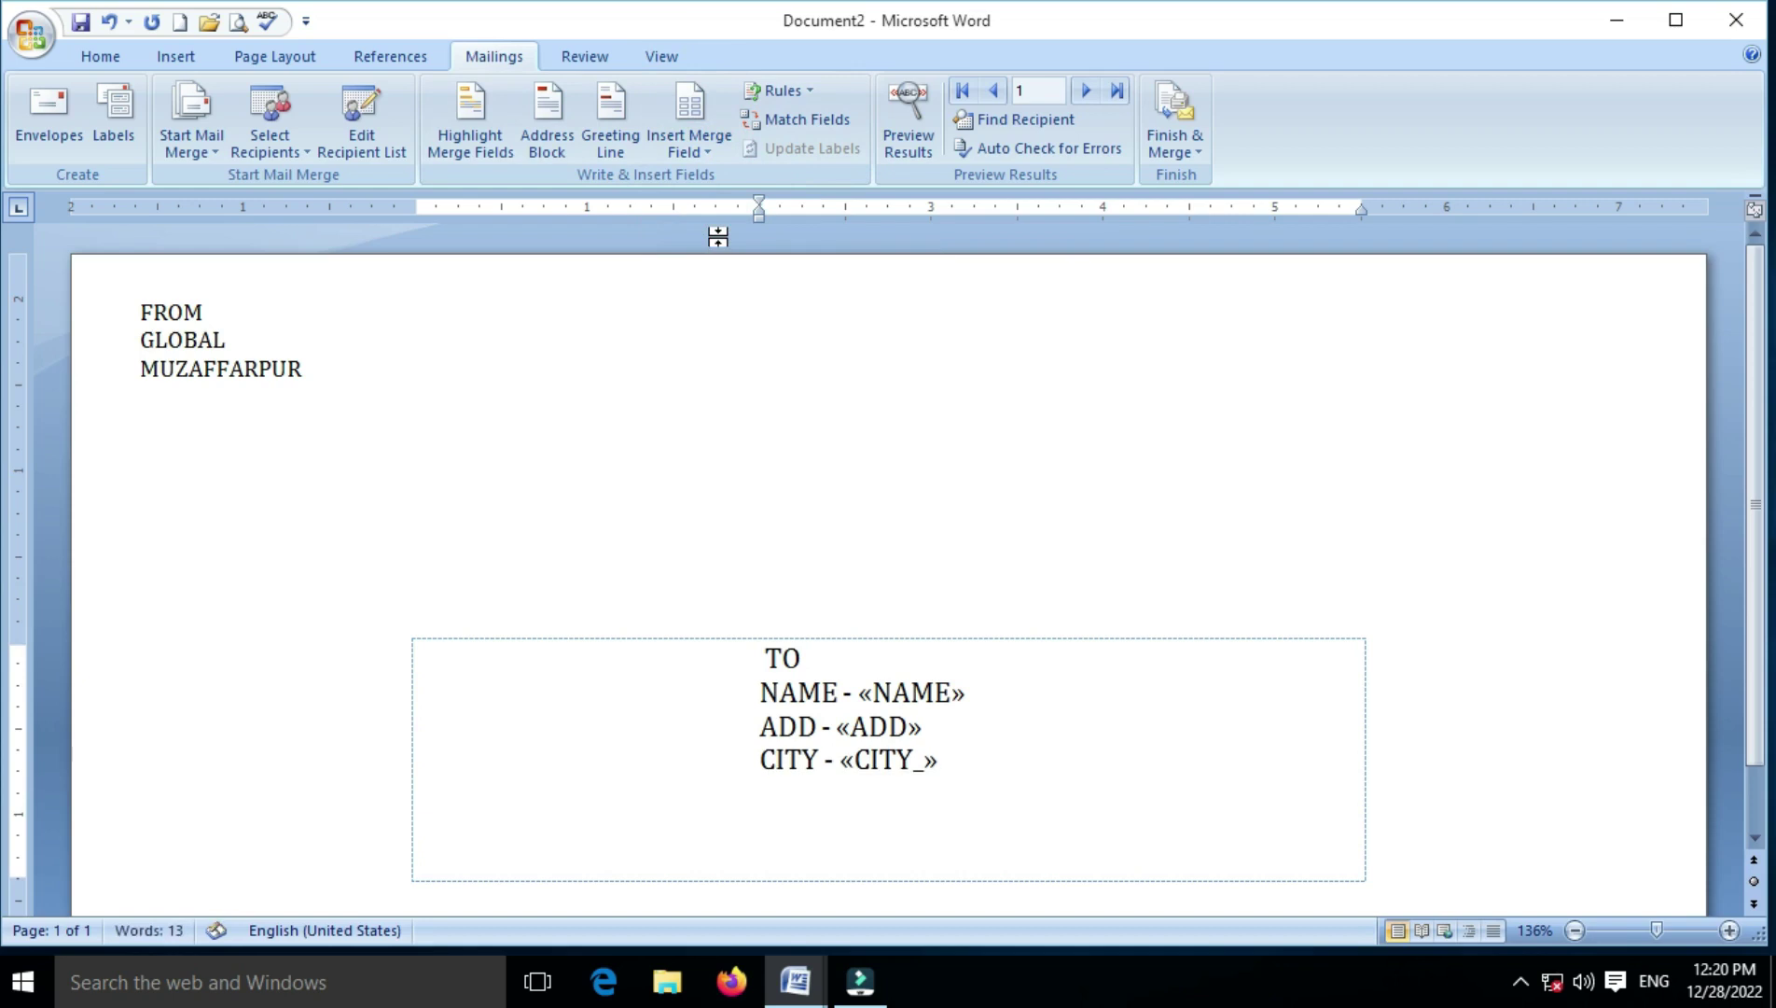
text(PIN -)
click(714, 151)
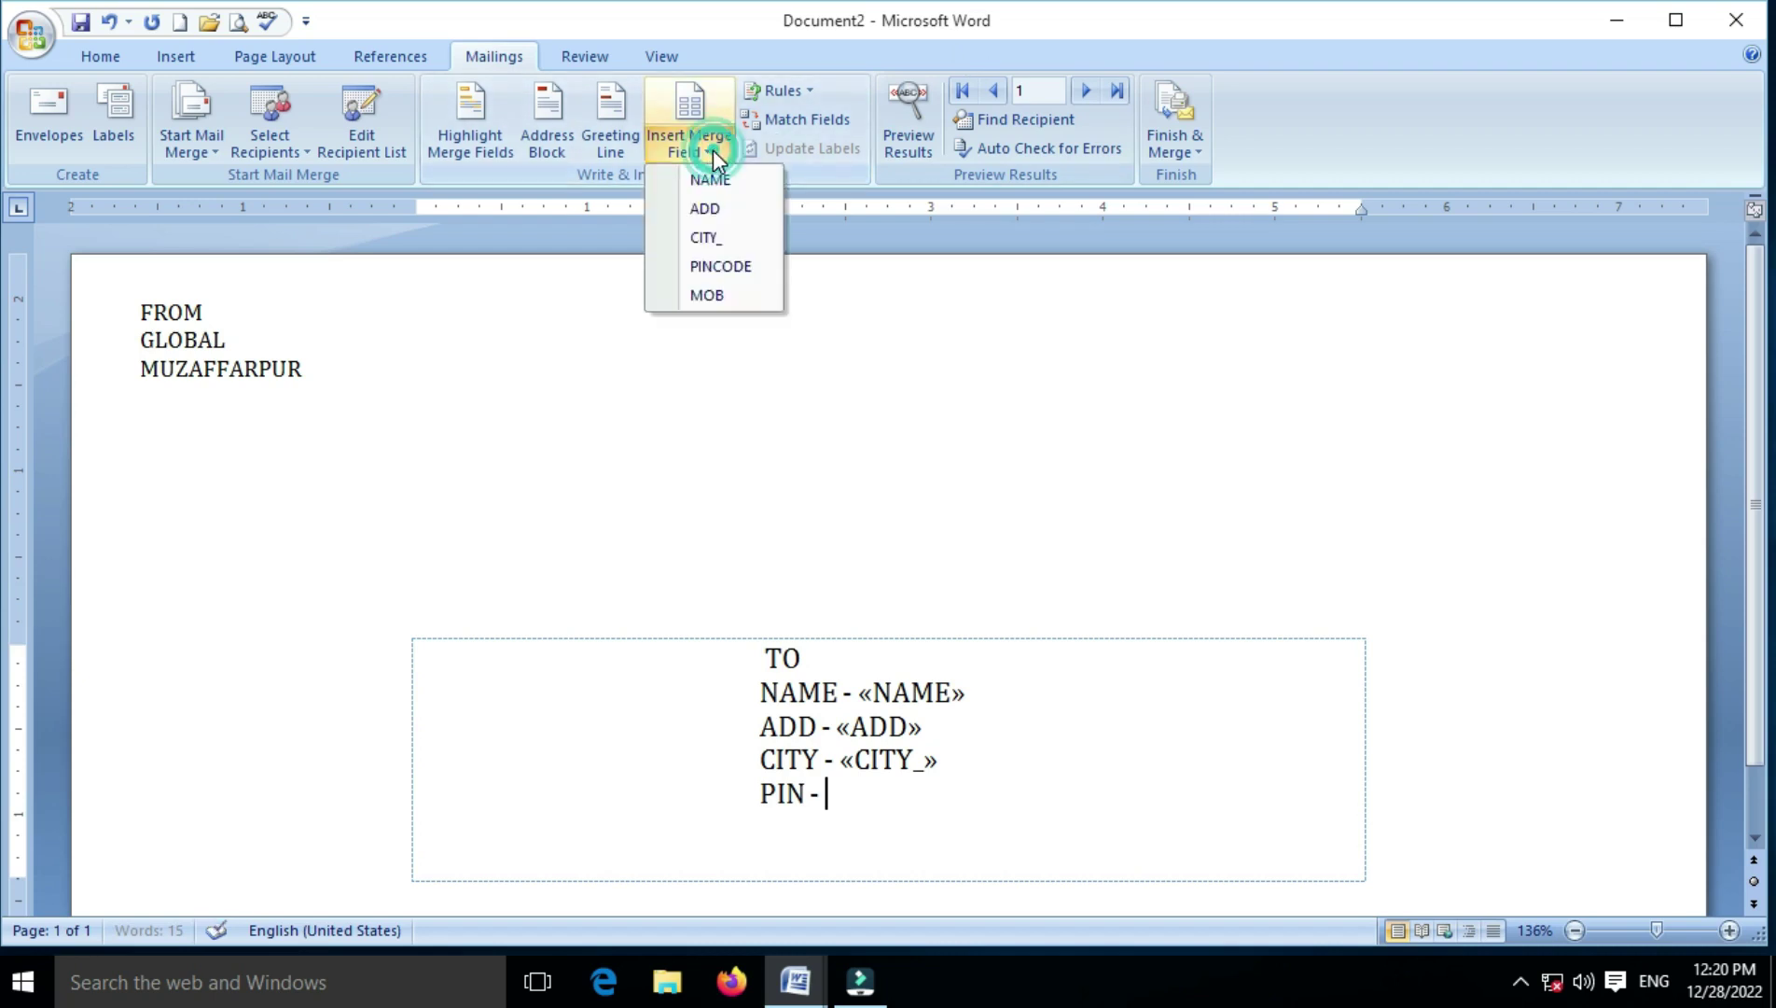
click(726, 266)
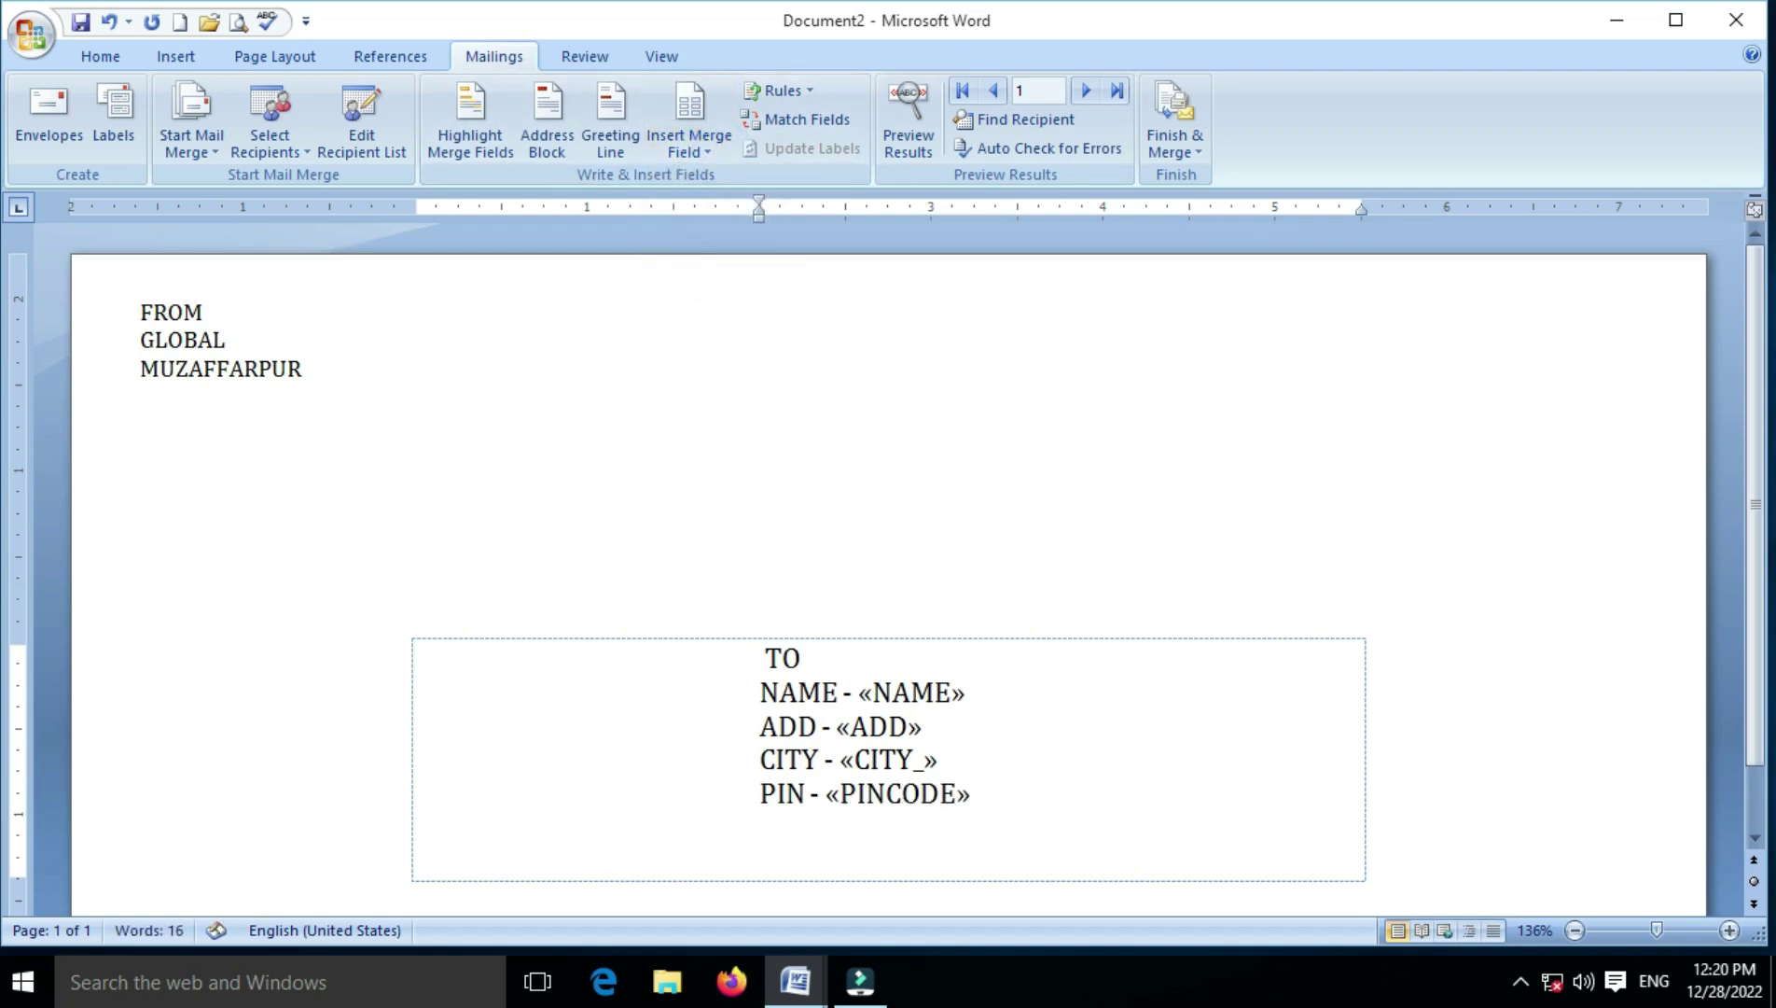
text(PHONE -)
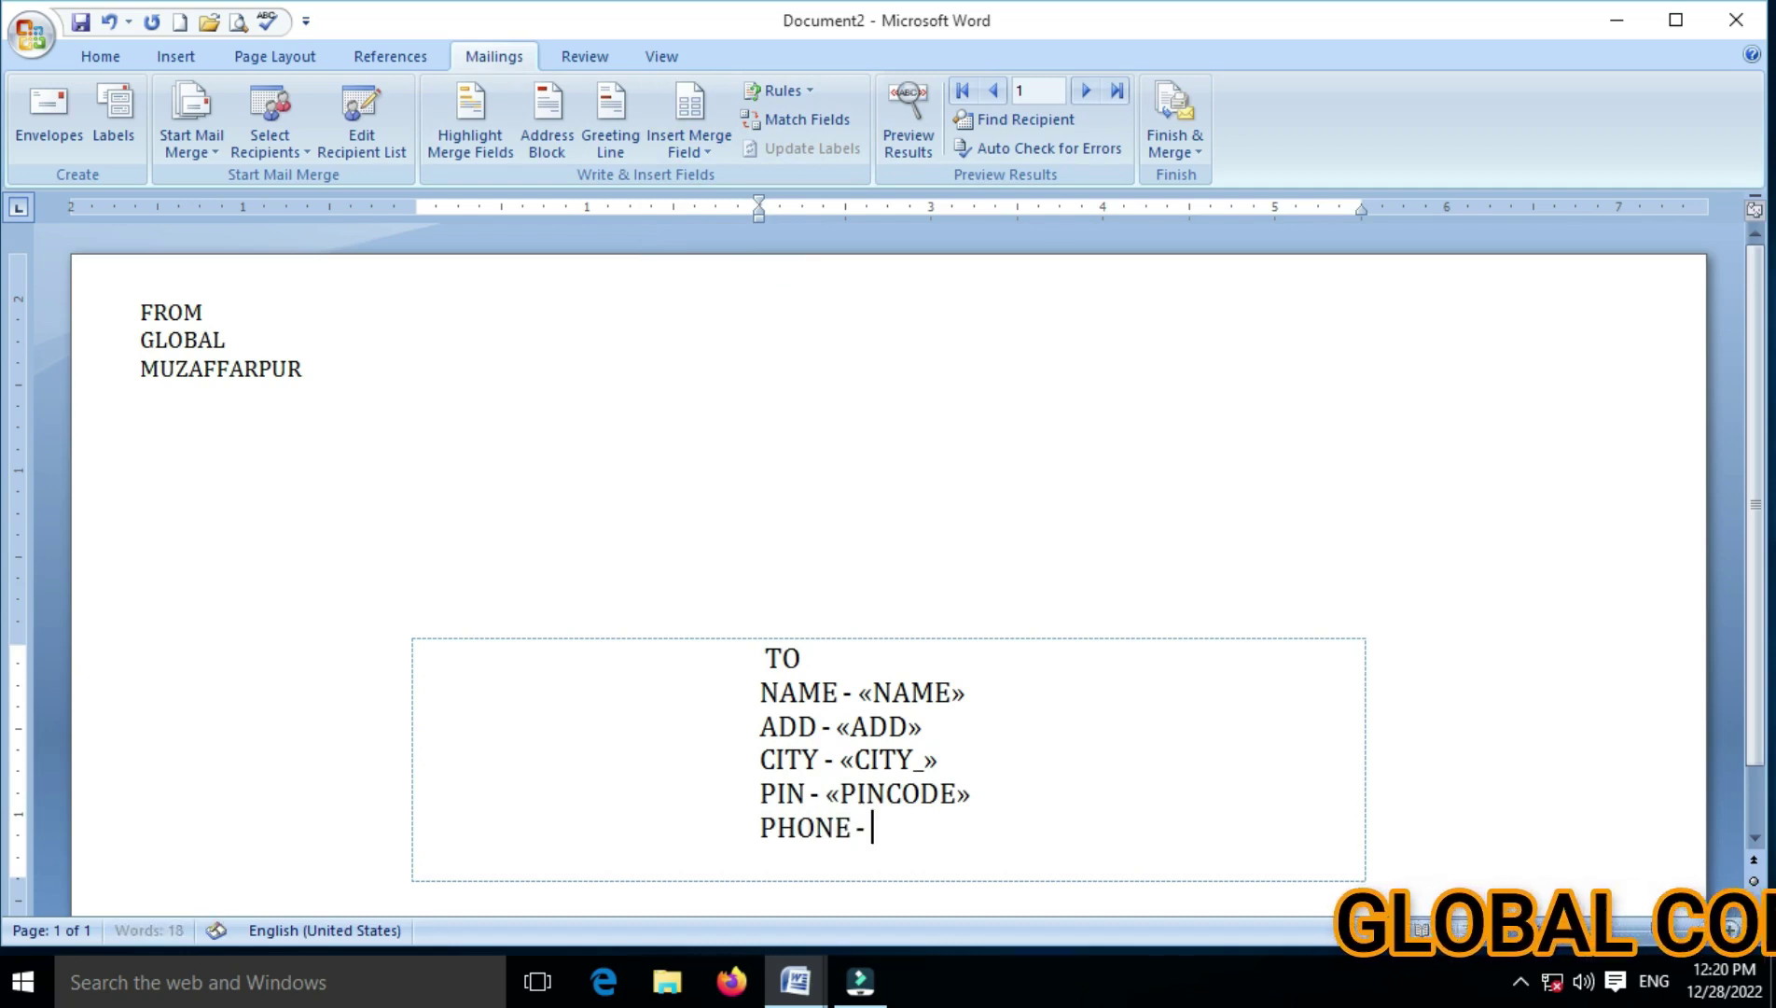
click(709, 152)
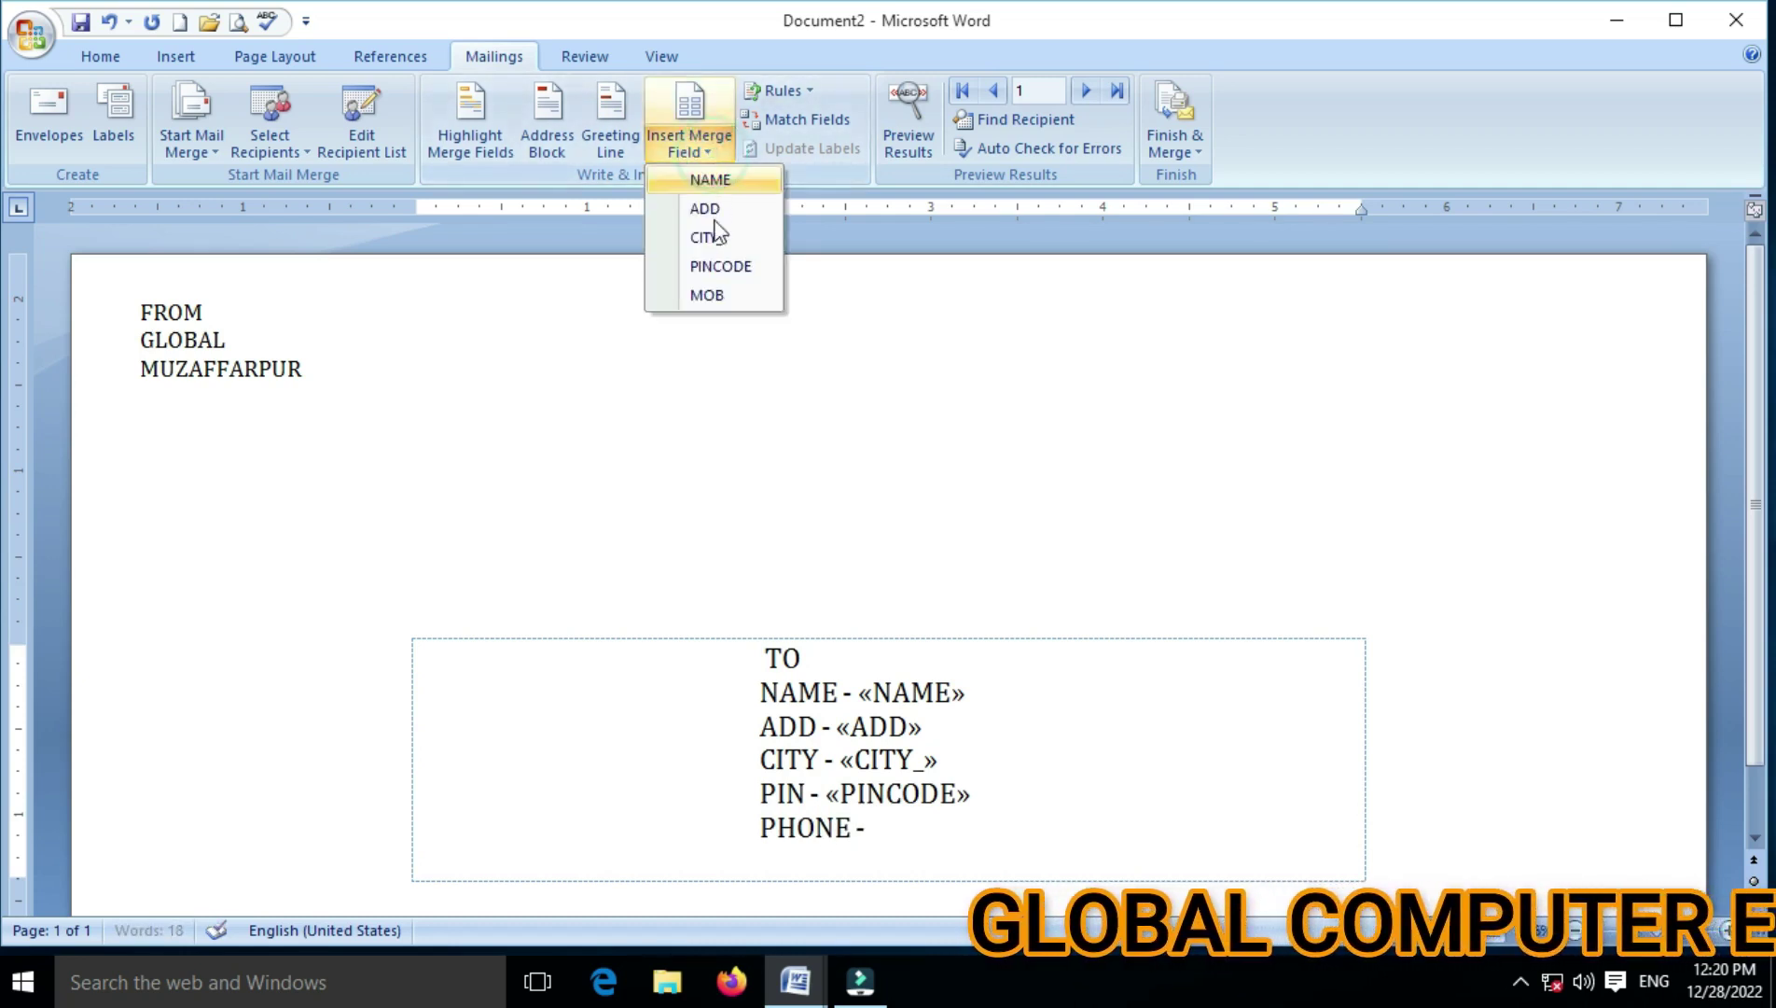
click(722, 302)
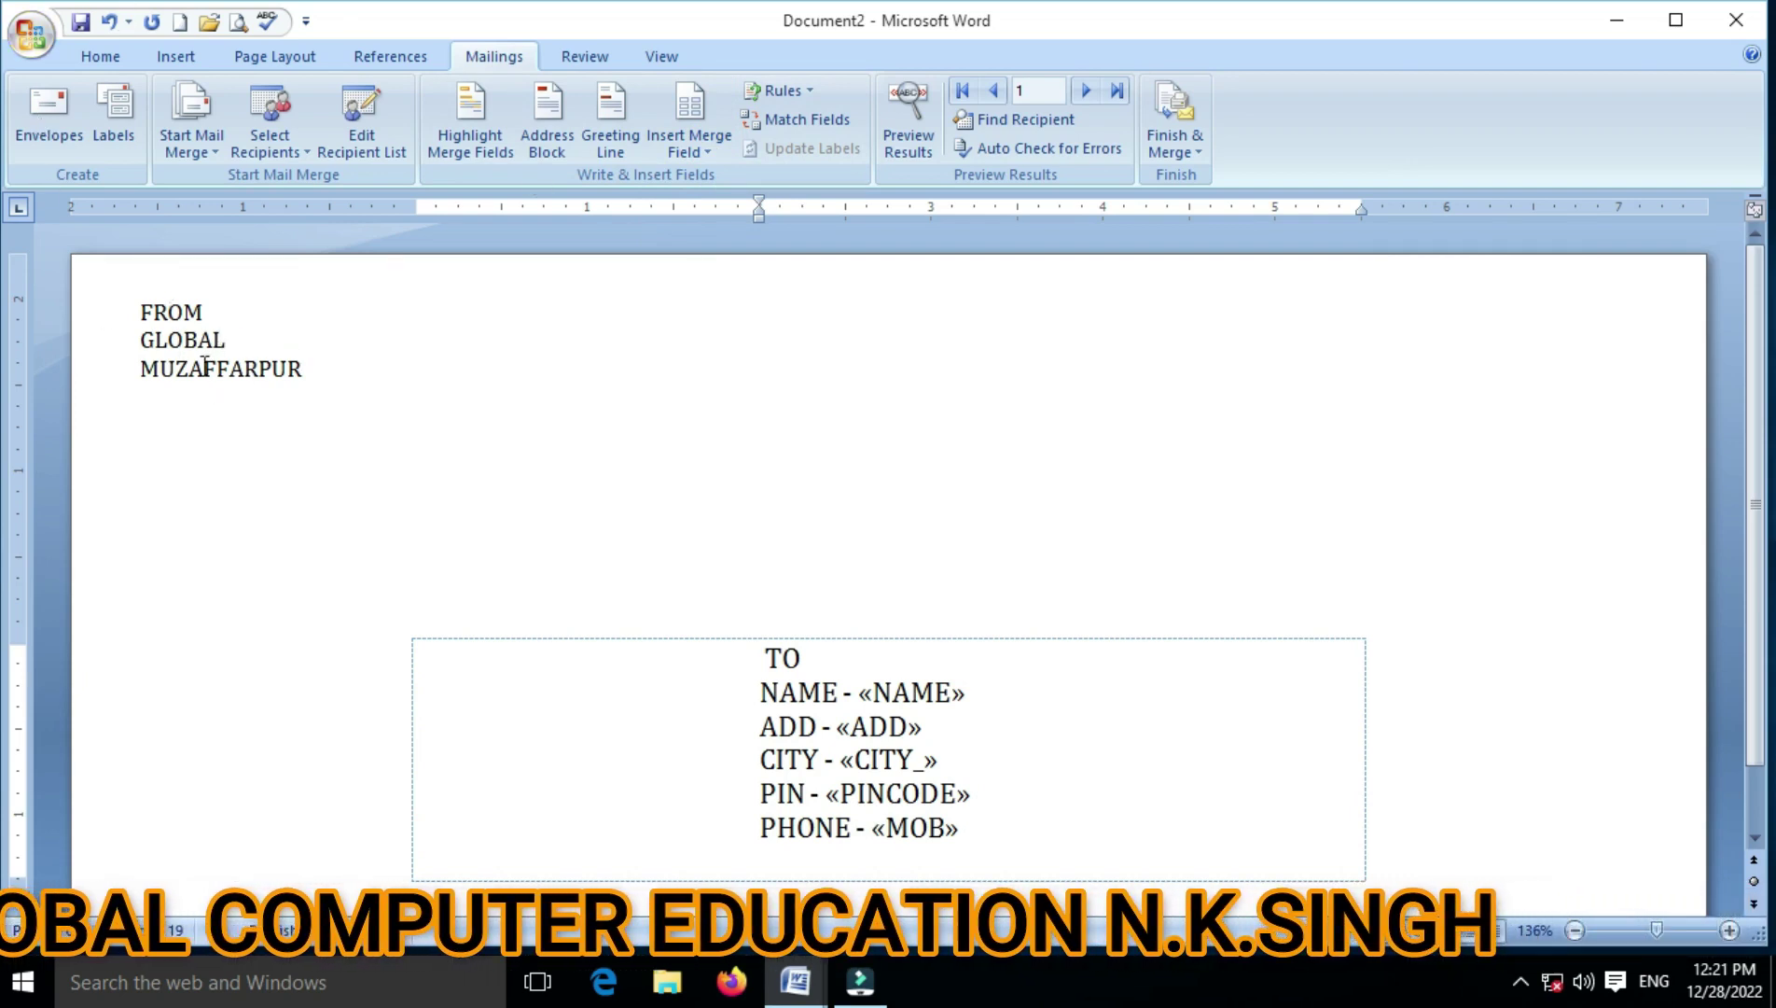
click(971, 801)
- Preview real recipient data, step through to record 9, and bring up the Finish & Merge choices
click(962, 826)
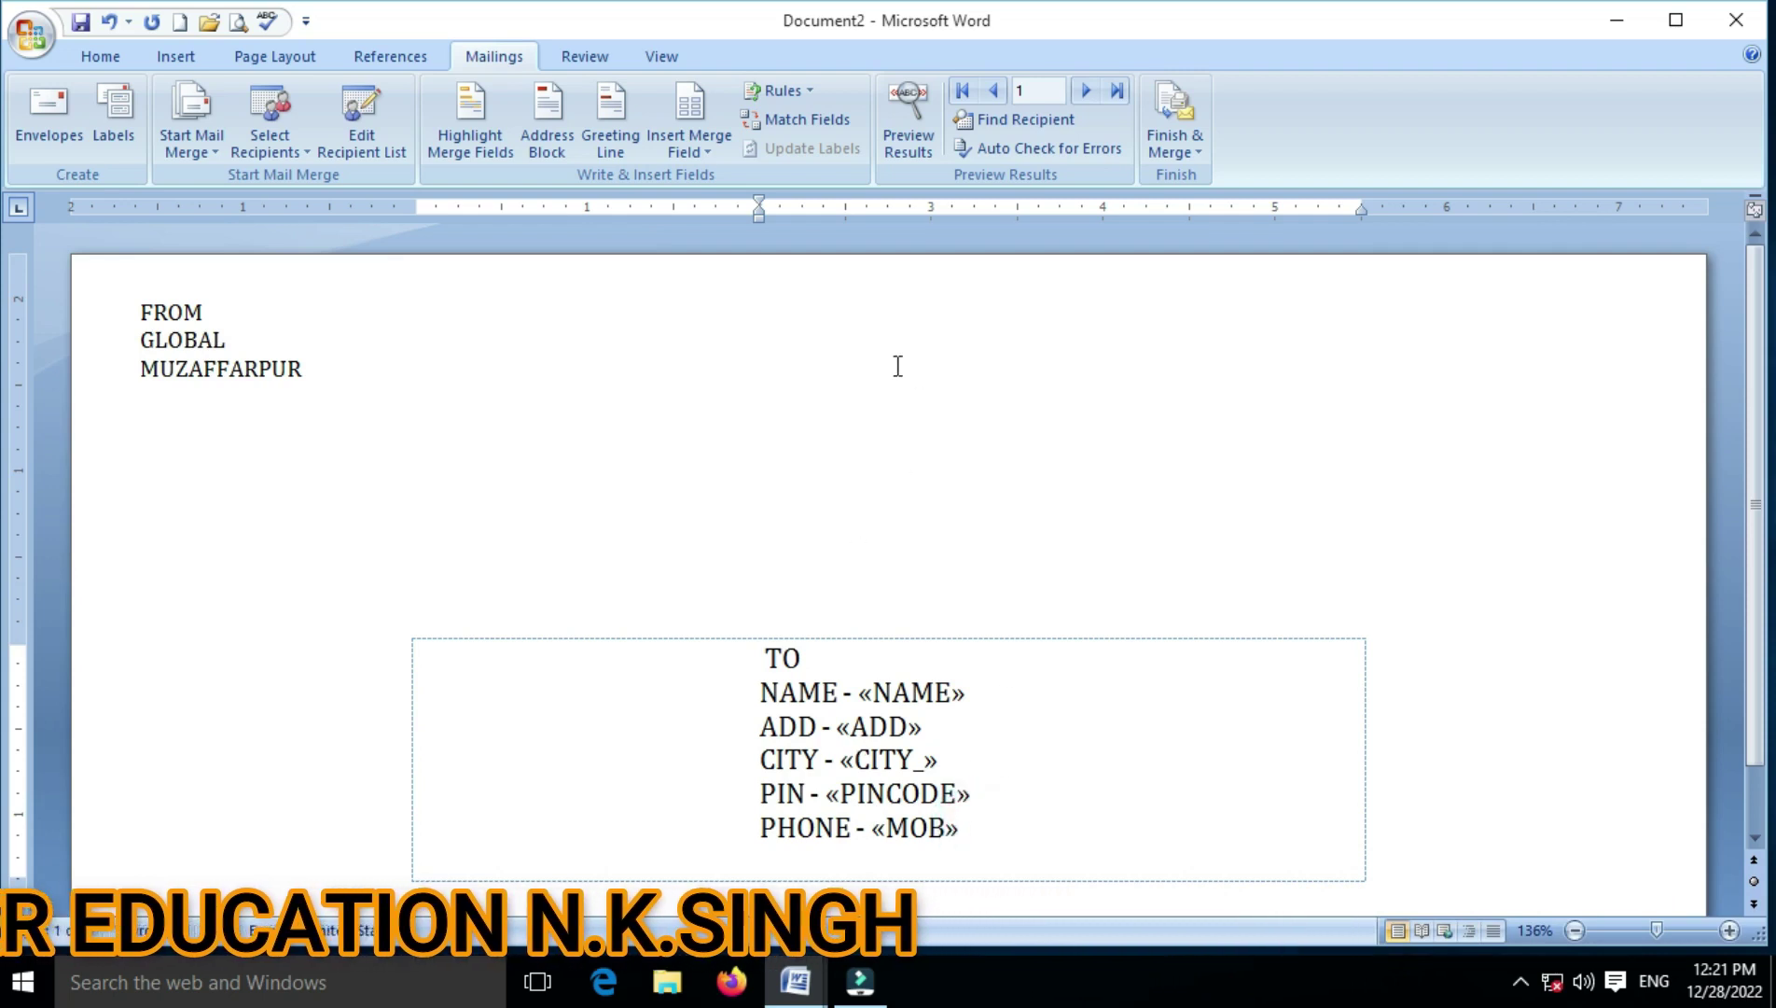
click(919, 118)
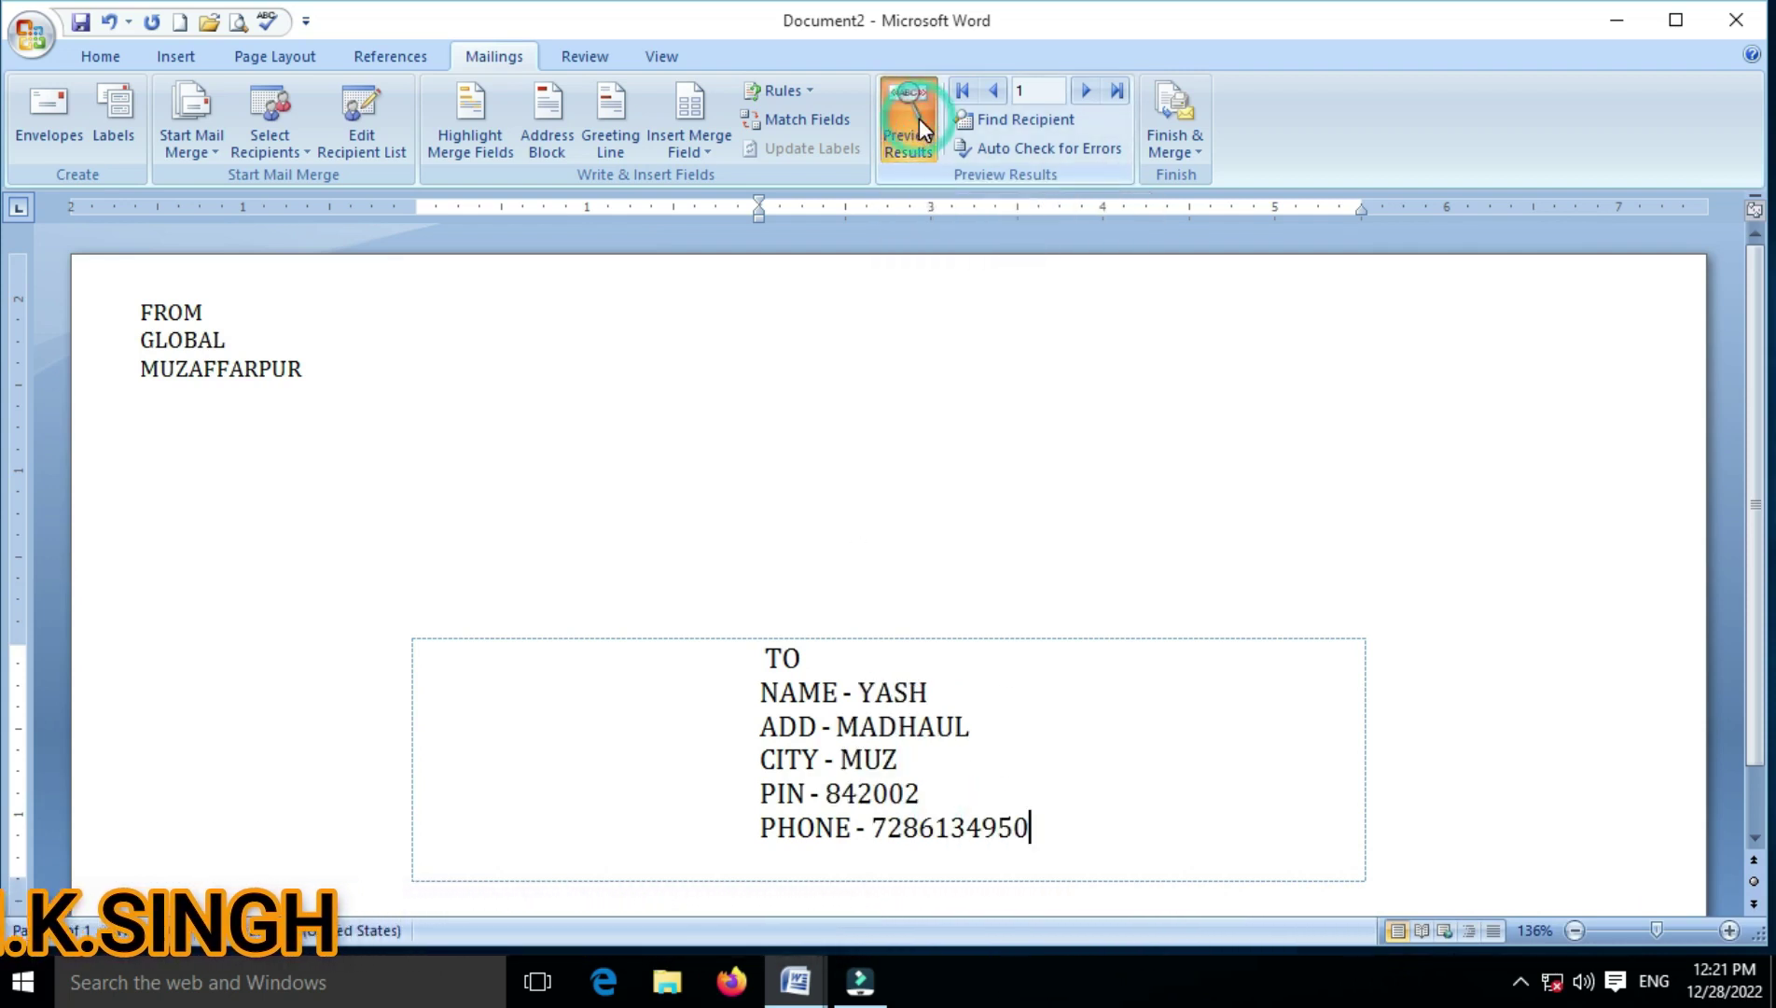
click(1078, 89)
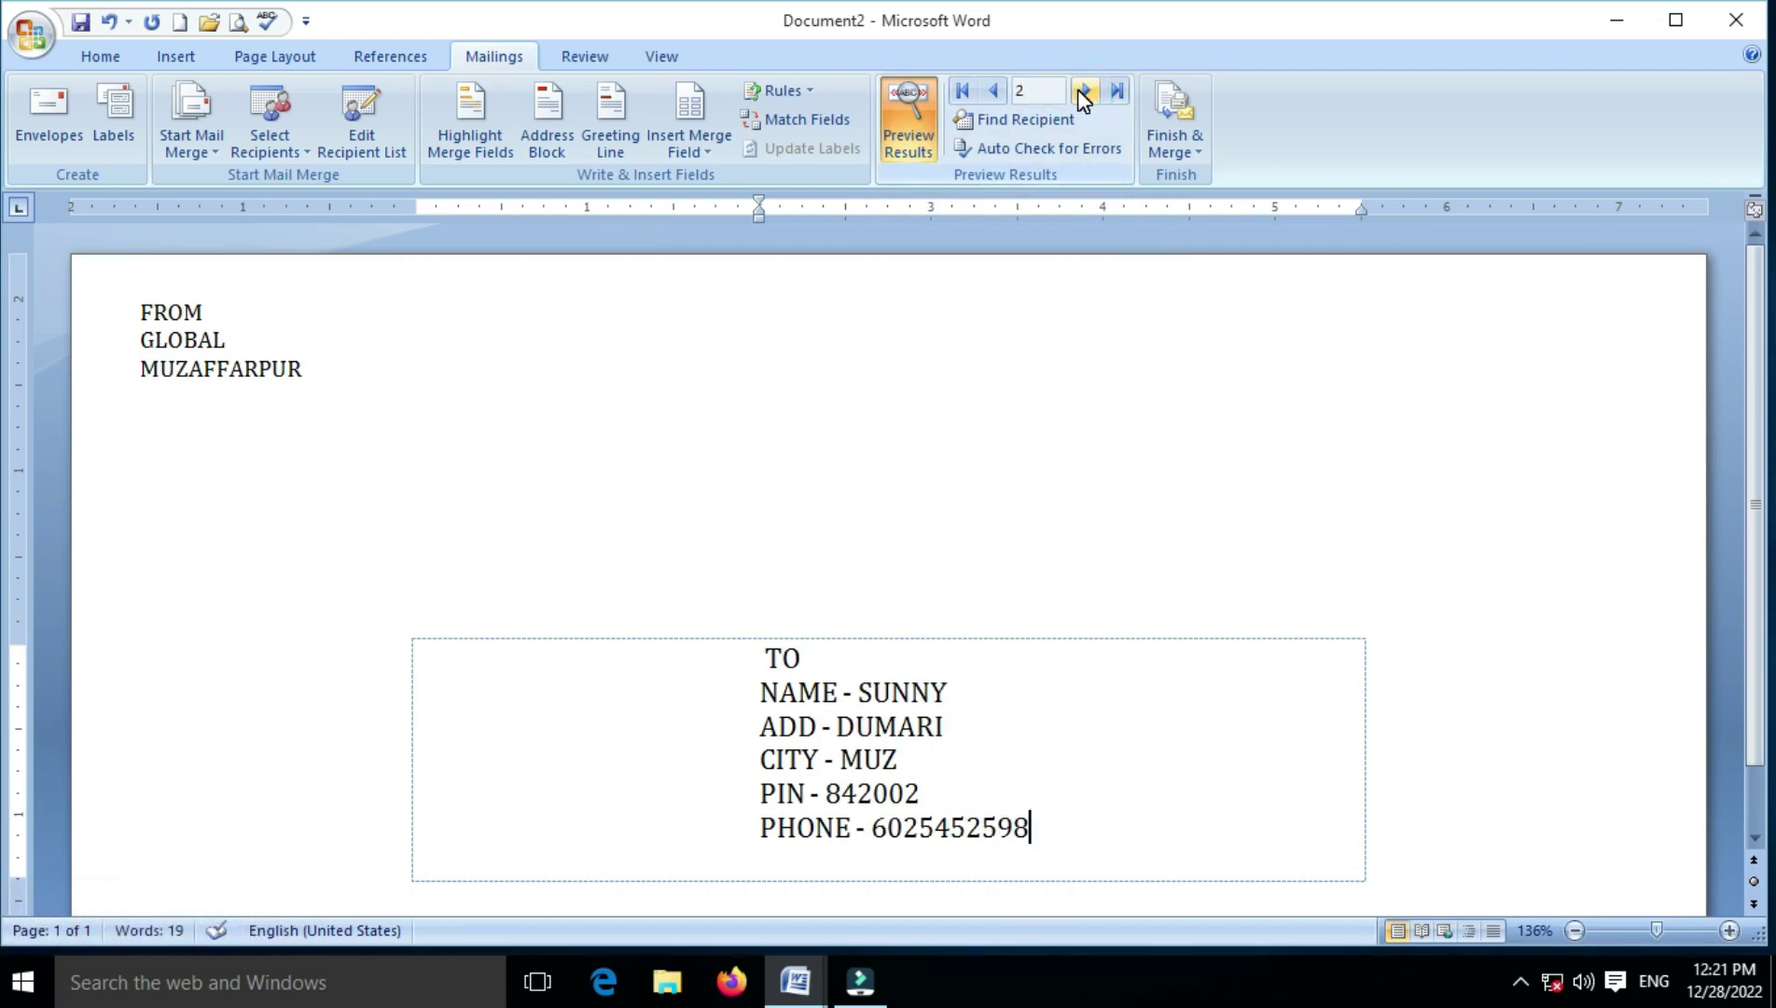
click(1079, 91)
click(1079, 91)
click(1079, 91)
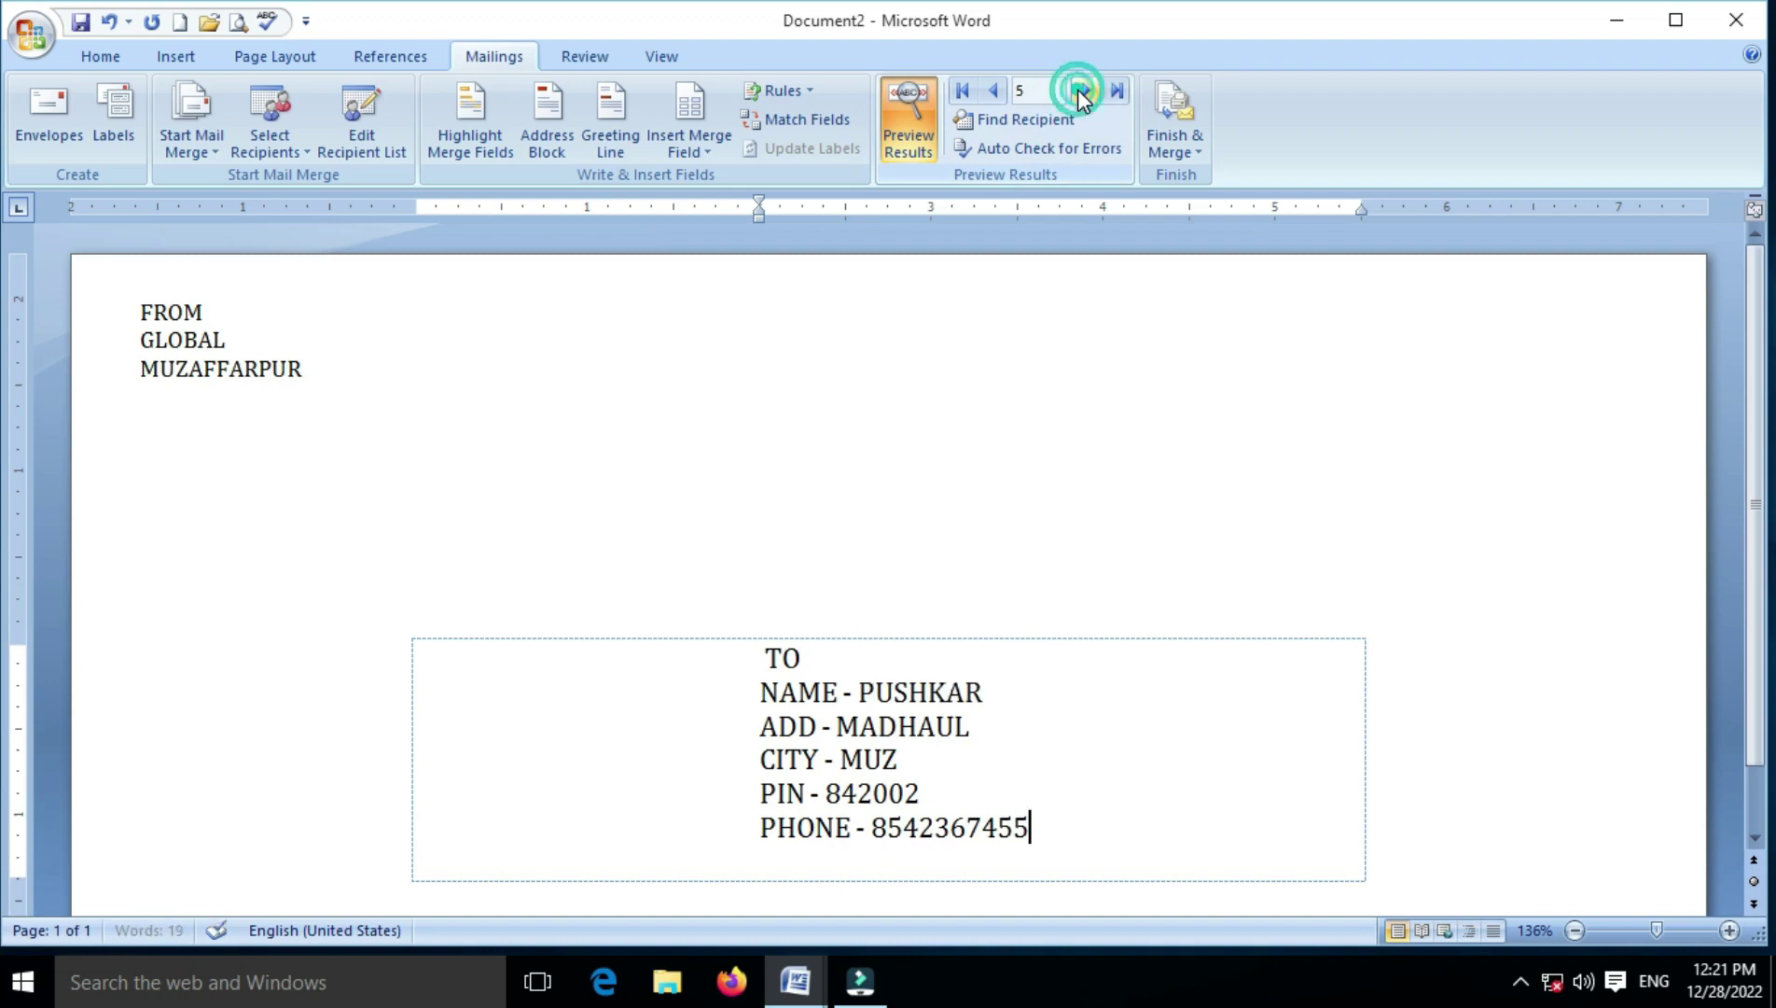
click(1079, 90)
click(1080, 90)
click(1079, 91)
click(1079, 90)
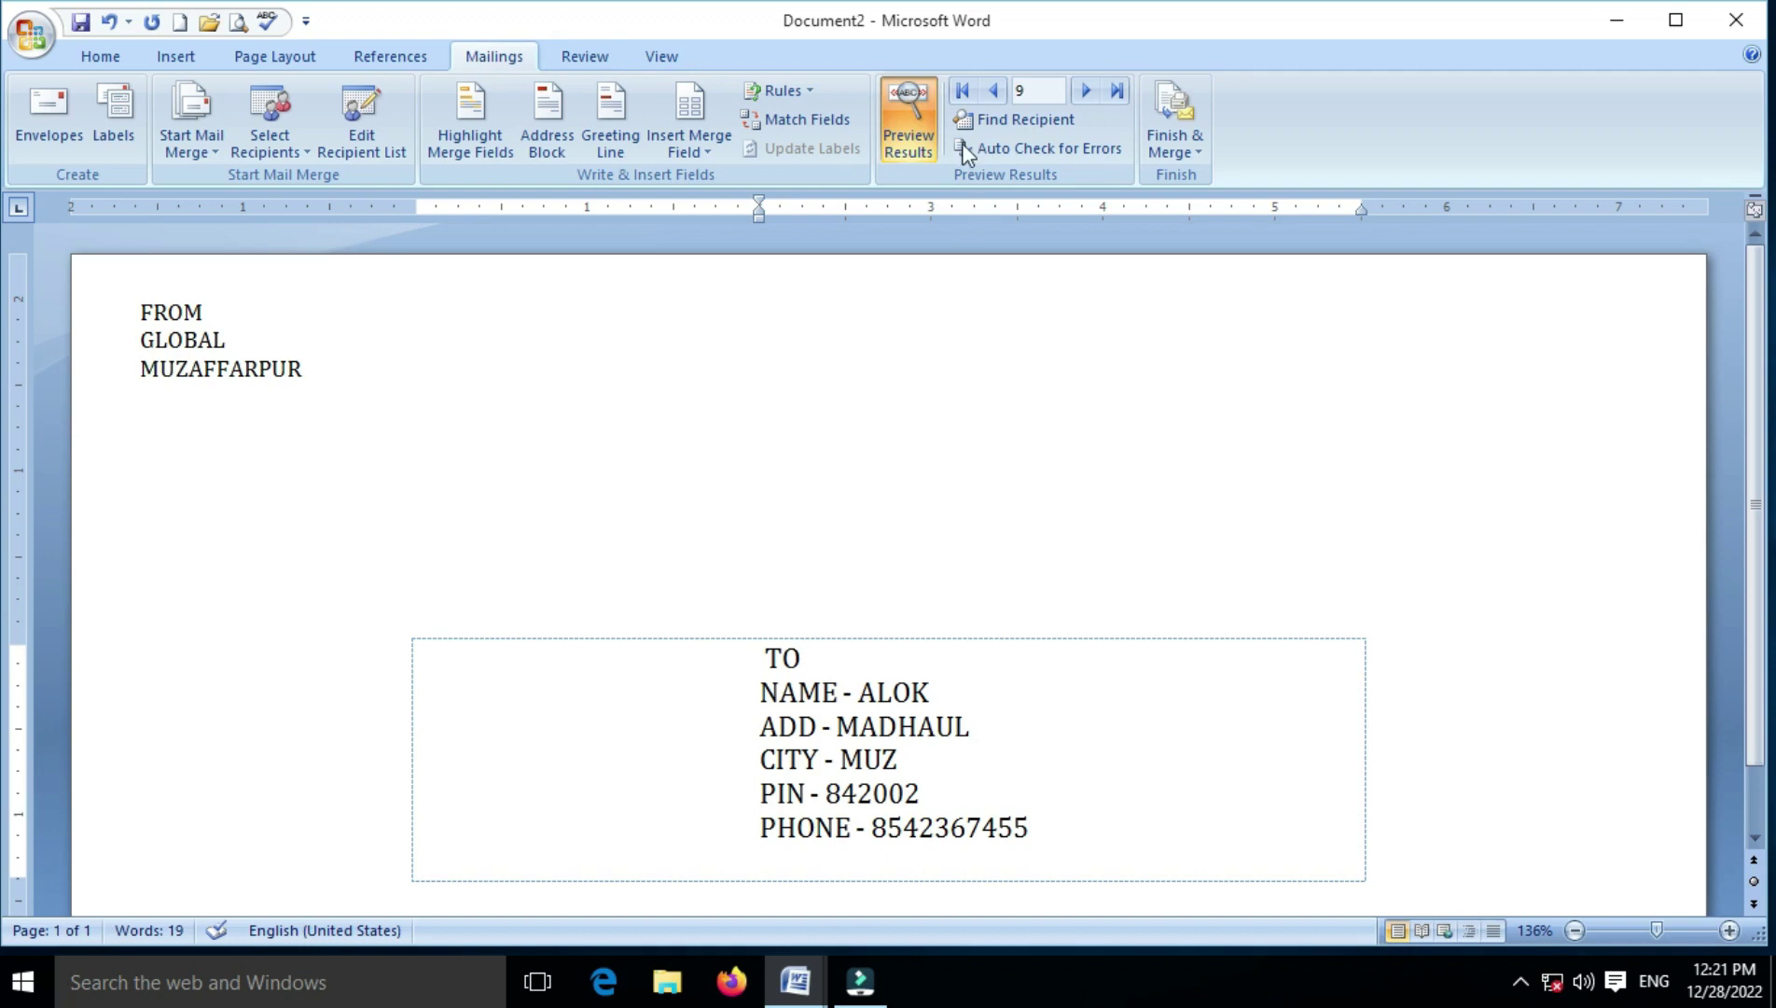
click(1181, 148)
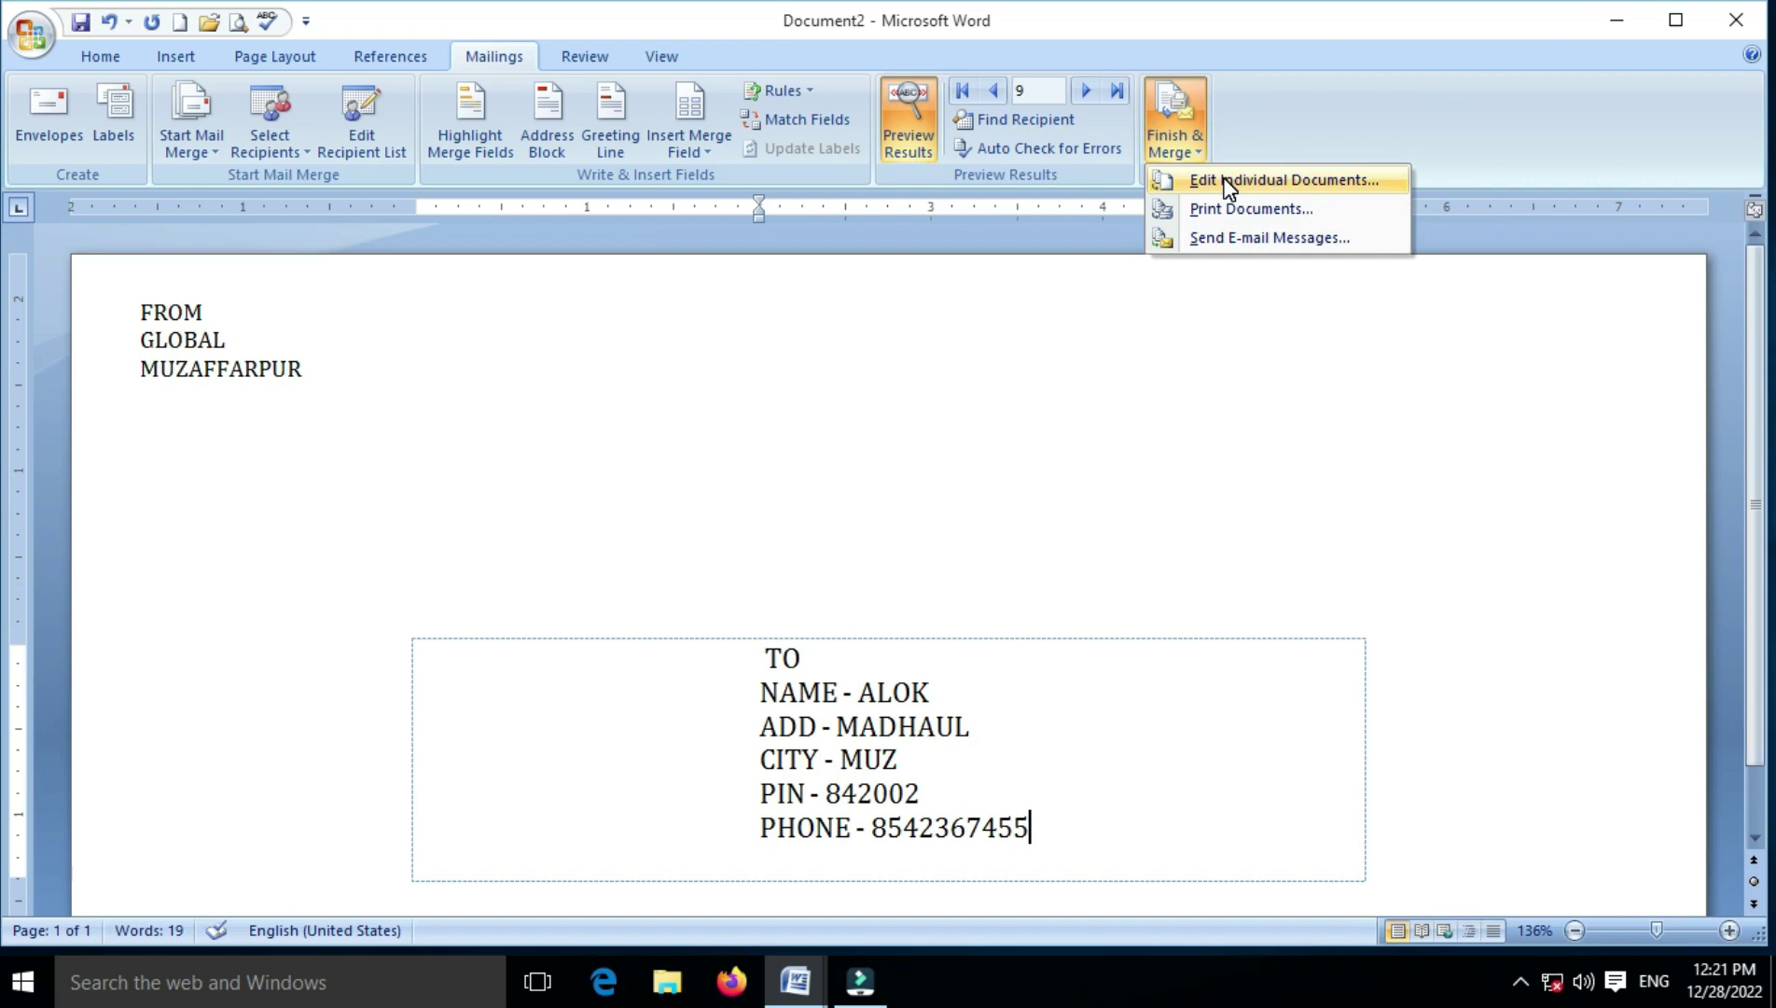
- Merge all records into a new editable document, producing the nine-page Envelopes1
click(1225, 182)
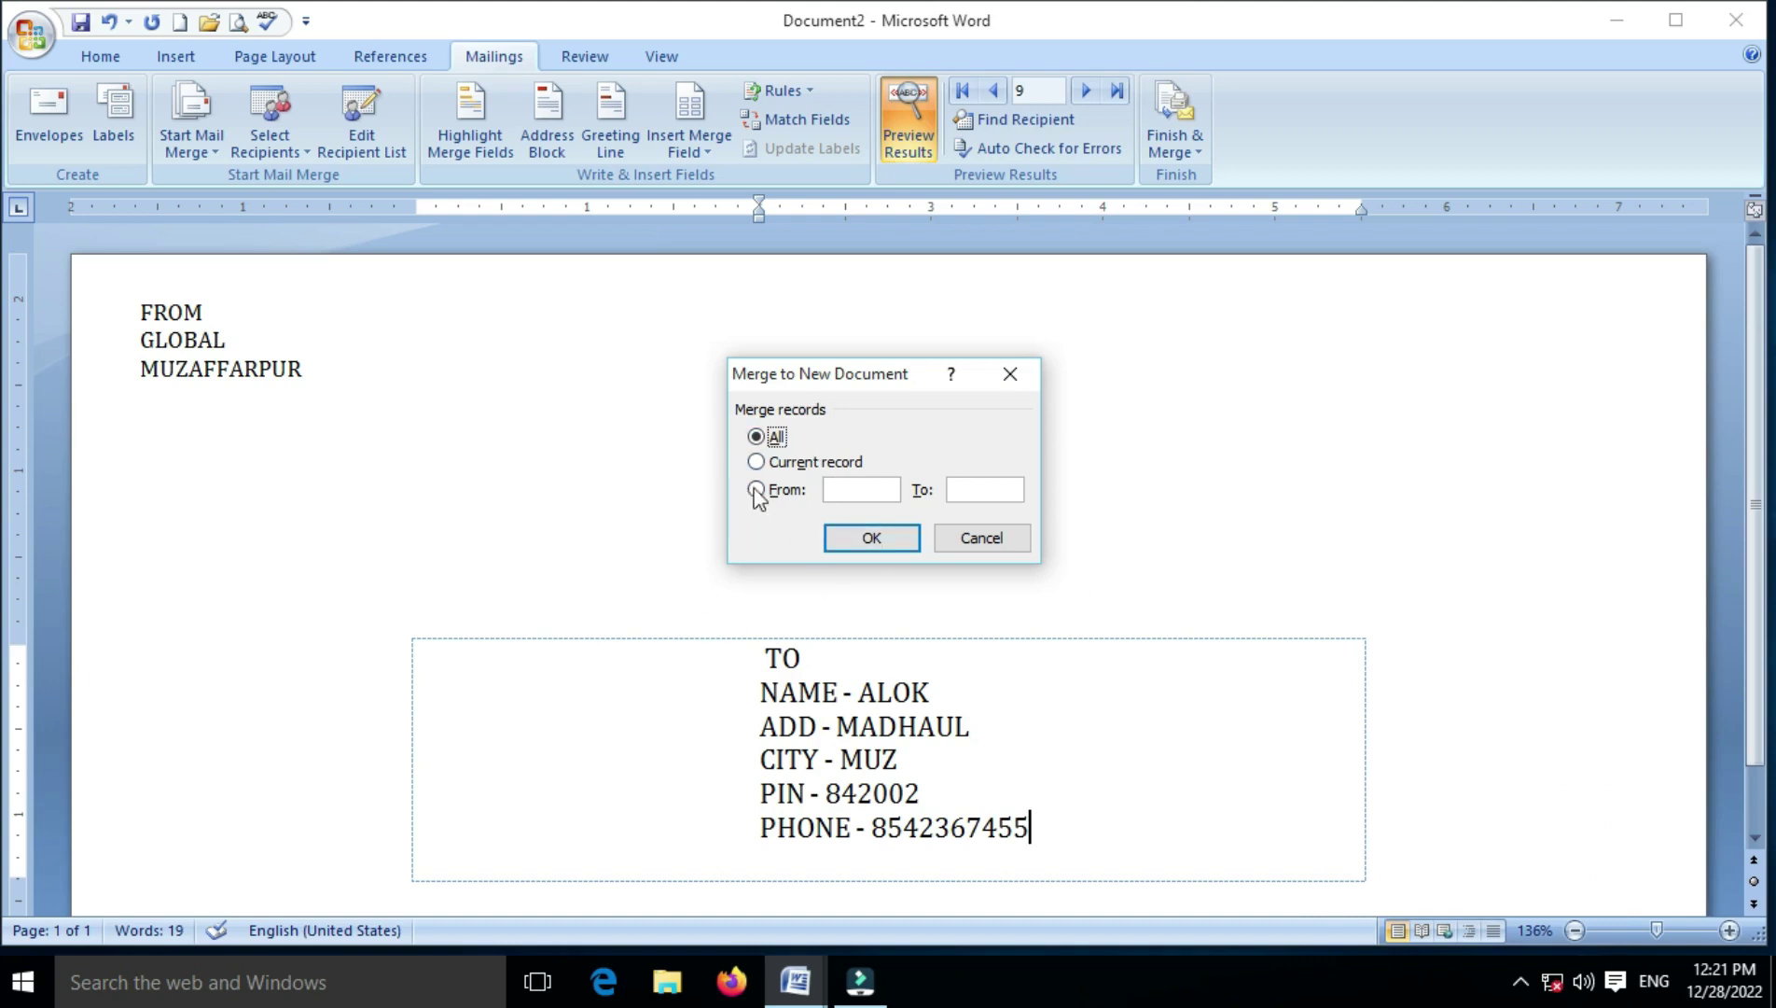
click(889, 539)
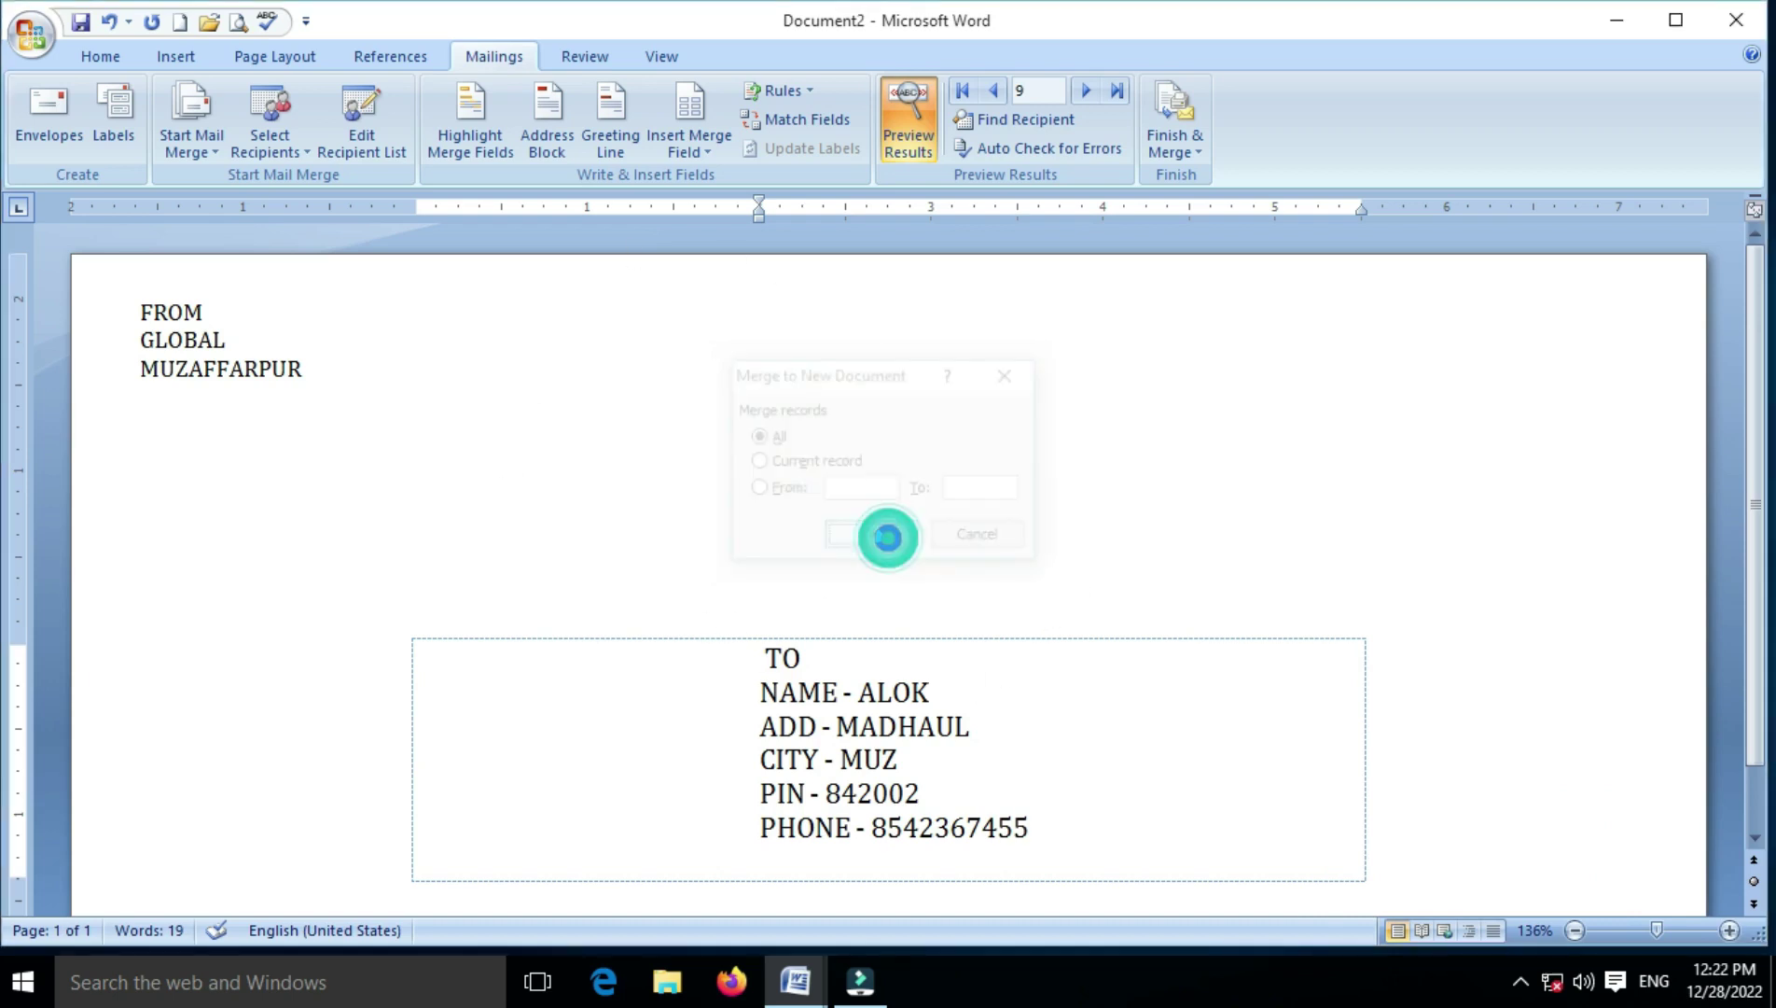
scroll(886, 539, down, 1)
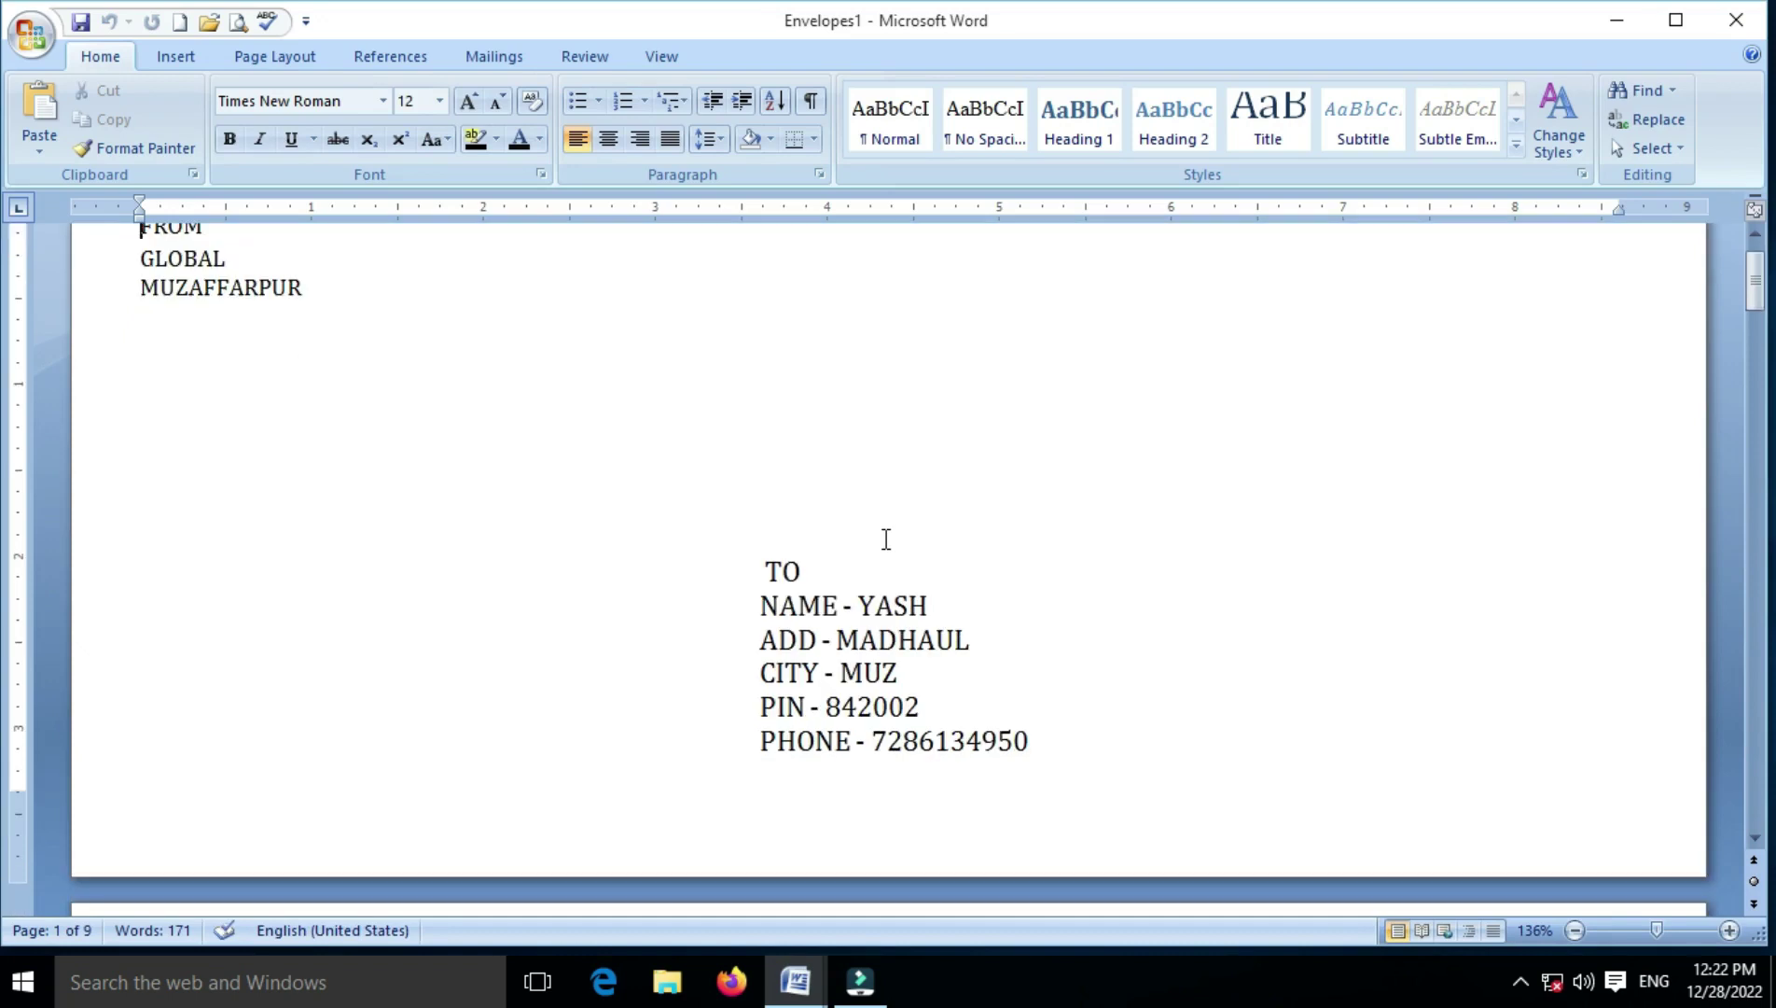
scroll(564, 472, up, 1)
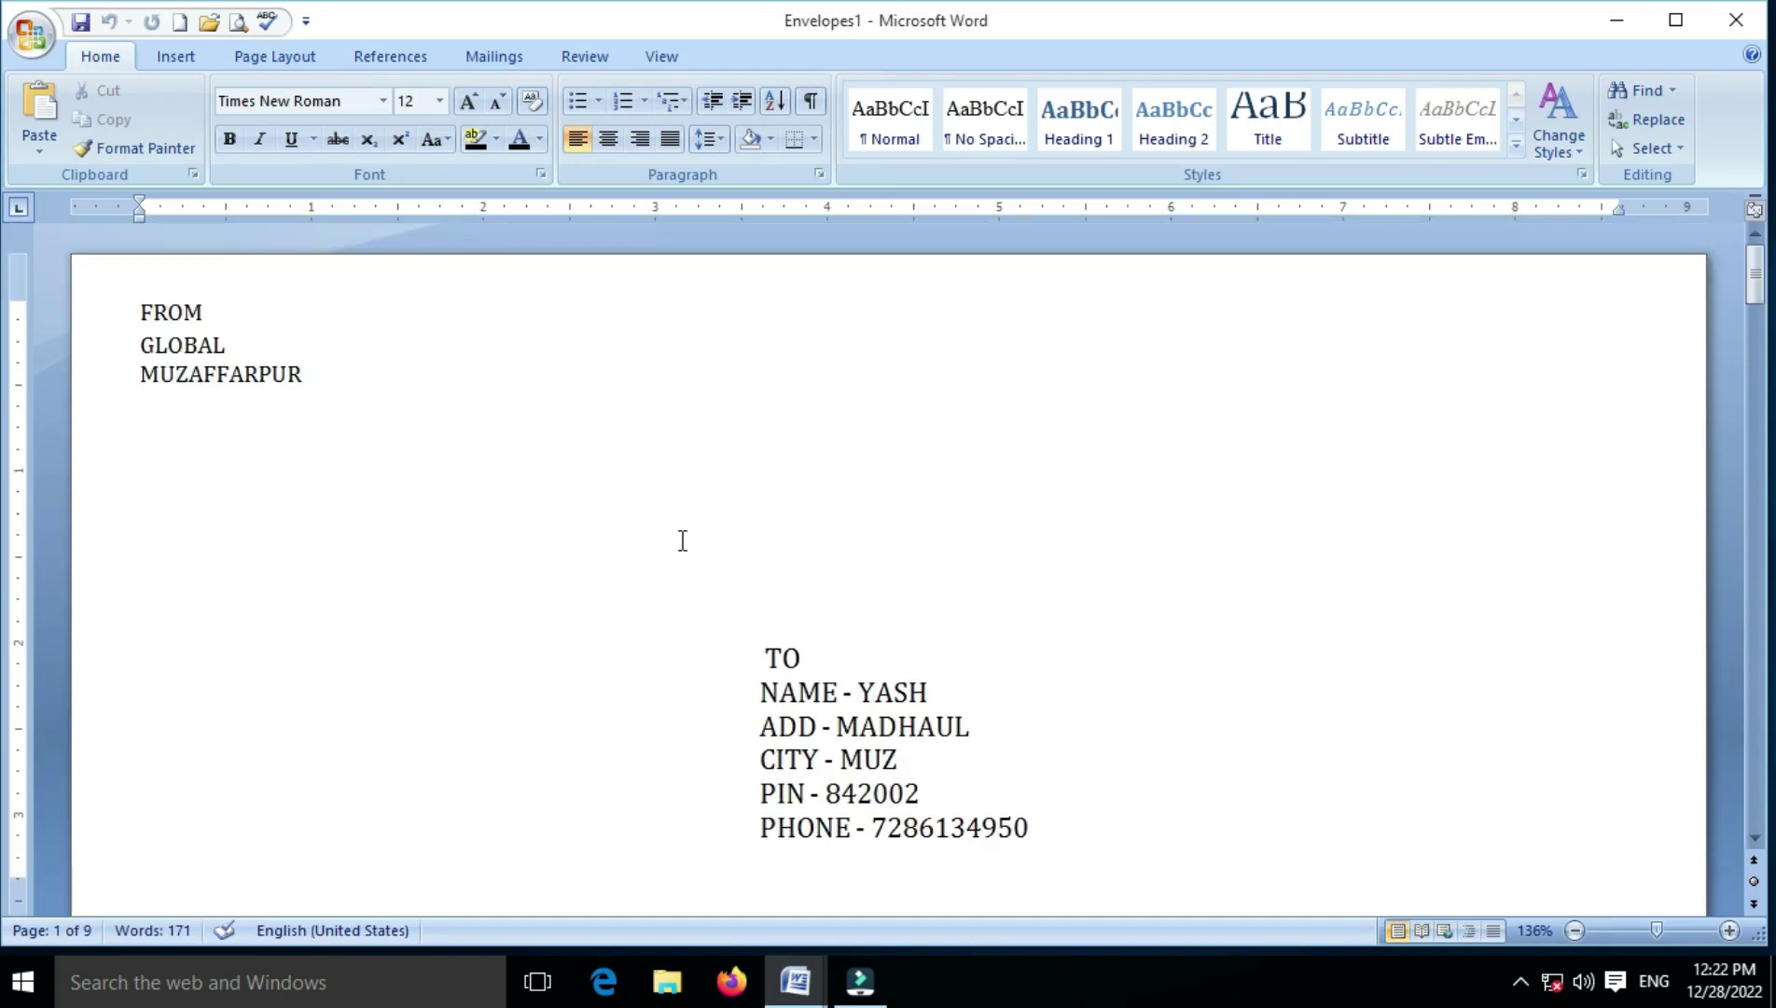
scroll(345, 469, down, 4)
scroll(347, 469, down, 3)
scroll(347, 469, down, 3)
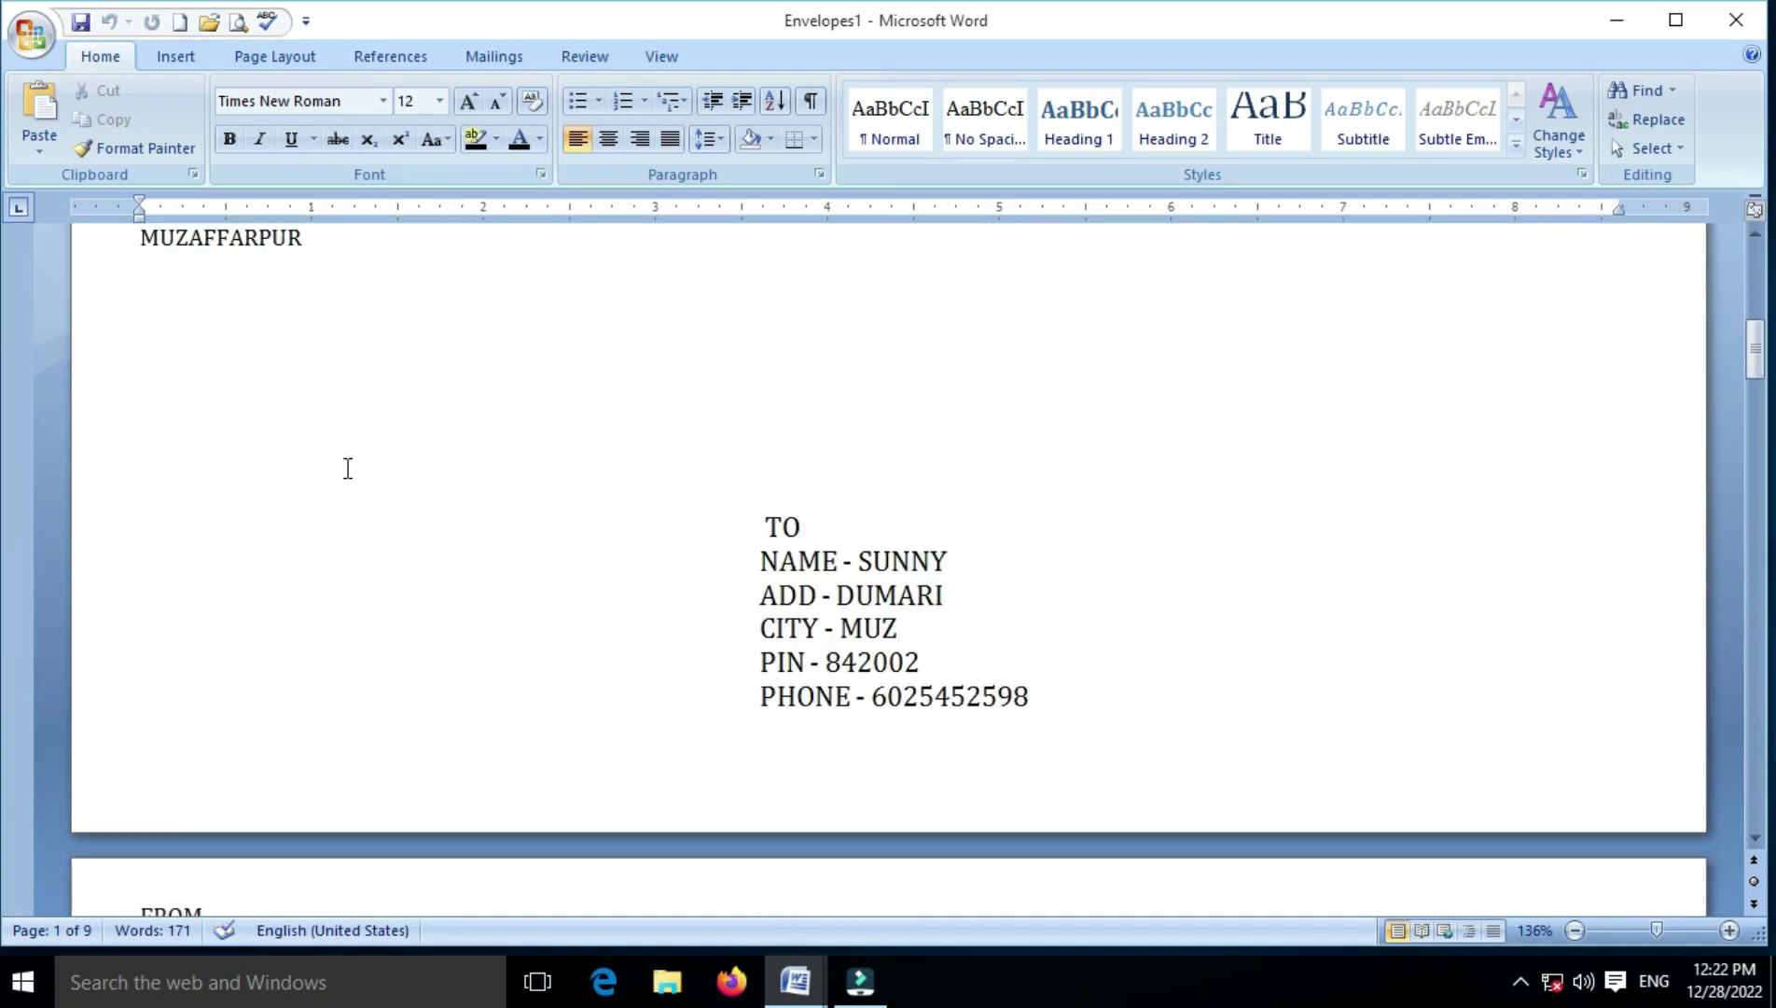
scroll(829, 564, down, 6)
scroll(825, 563, down, 3)
click(814, 537)
scroll(814, 536, down, 1)
scroll(814, 536, down, 6)
scroll(814, 537, down, 2)
click(813, 537)
scroll(813, 536, down, 4)
scroll(813, 537, down, 3)
click(824, 569)
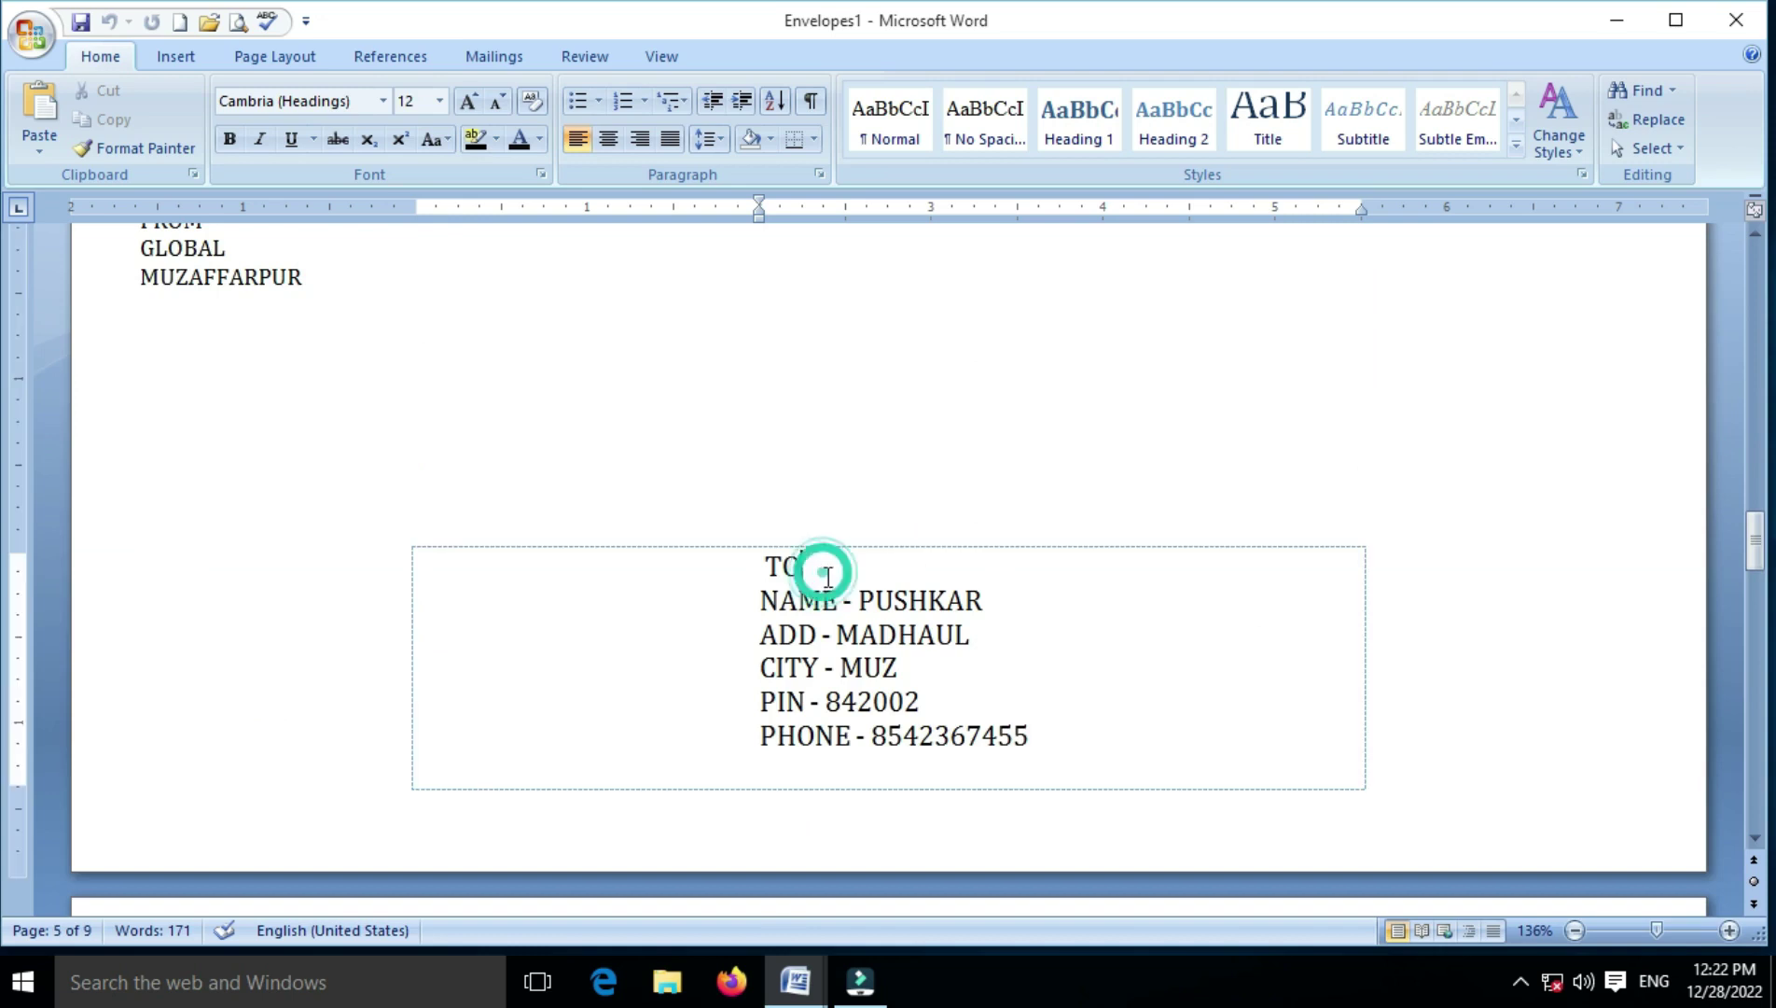
scroll(826, 571, down, 4)
scroll(831, 578, down, 3)
click(839, 691)
scroll(842, 700, down, 4)
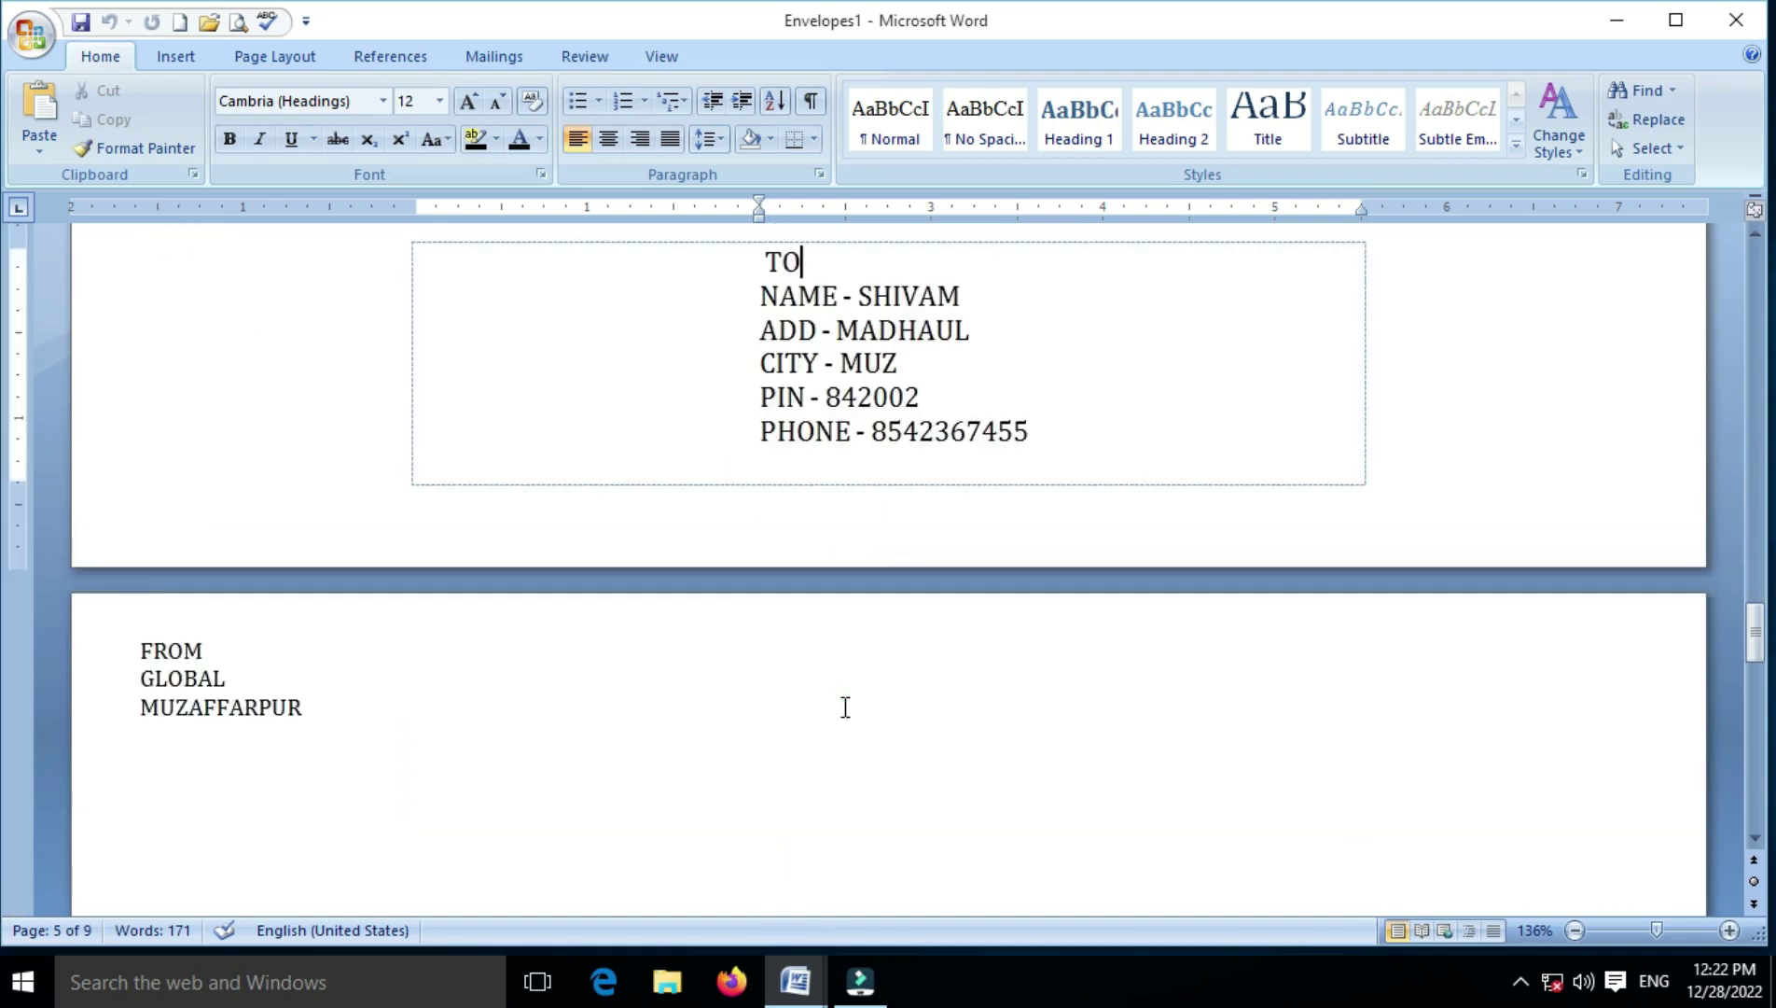
scroll(842, 706, down, 5)
click(830, 550)
scroll(880, 717, down, 4)
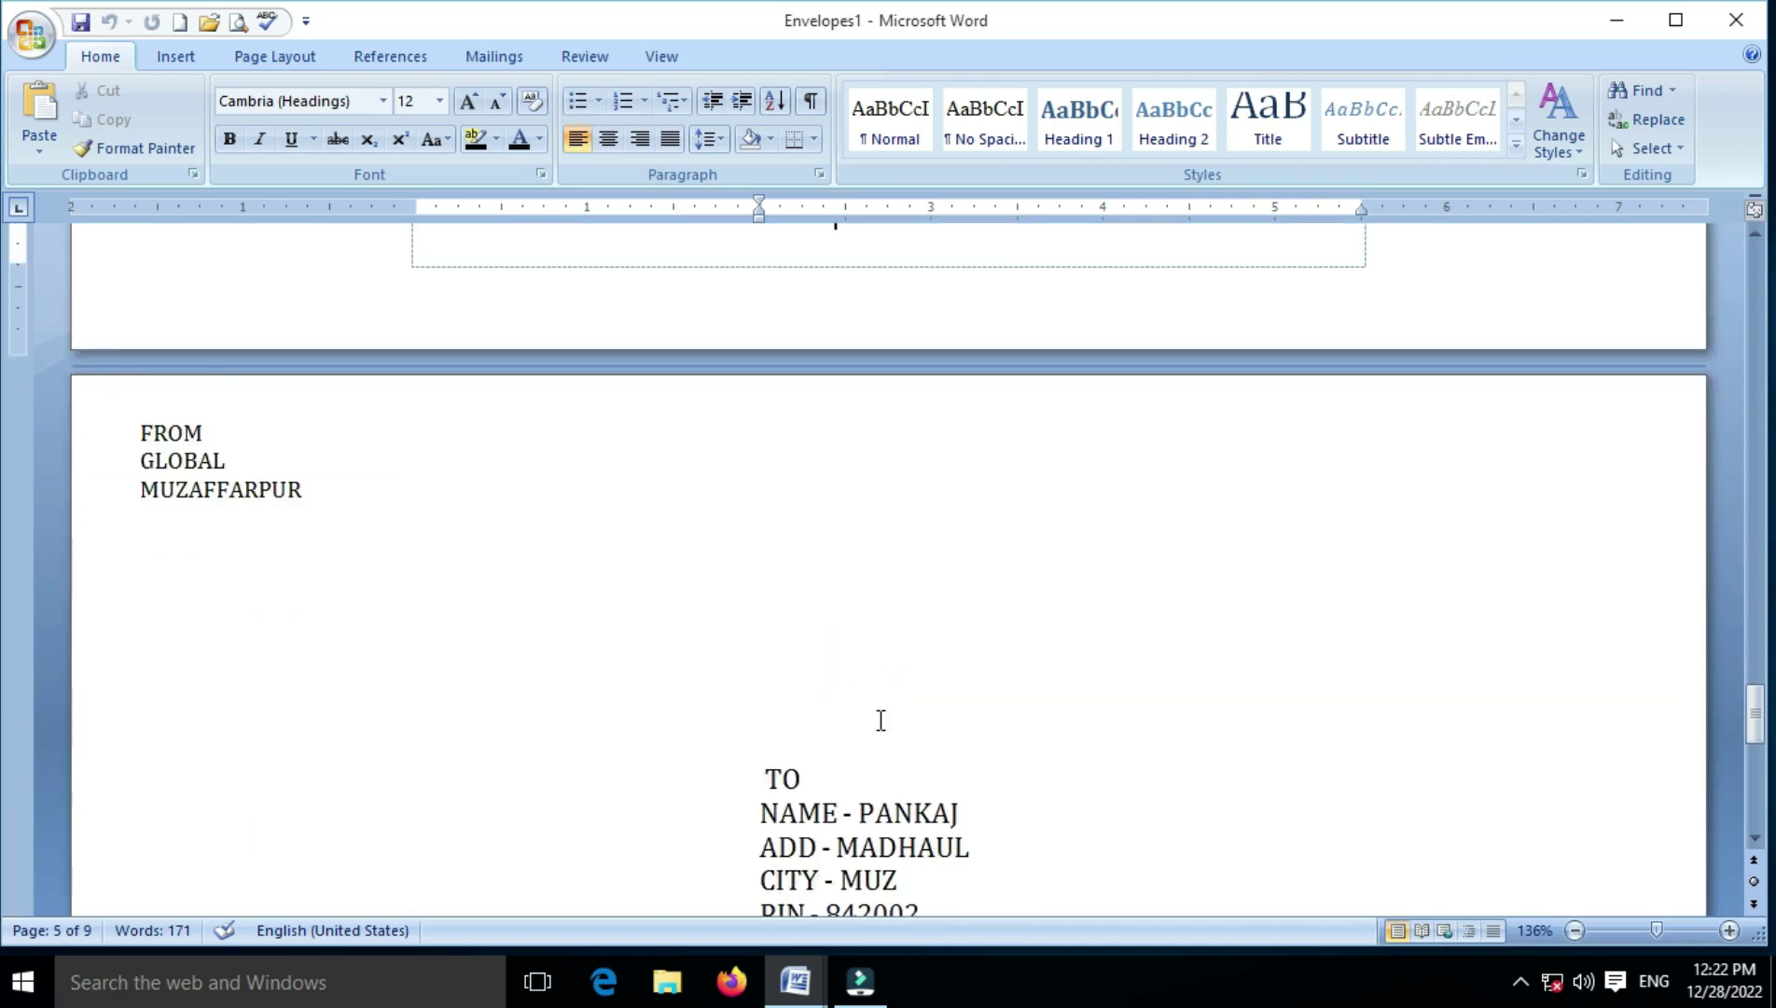
scroll(880, 726, down, 4)
click(841, 587)
scroll(841, 587, down, 4)
scroll(837, 587, down, 3)
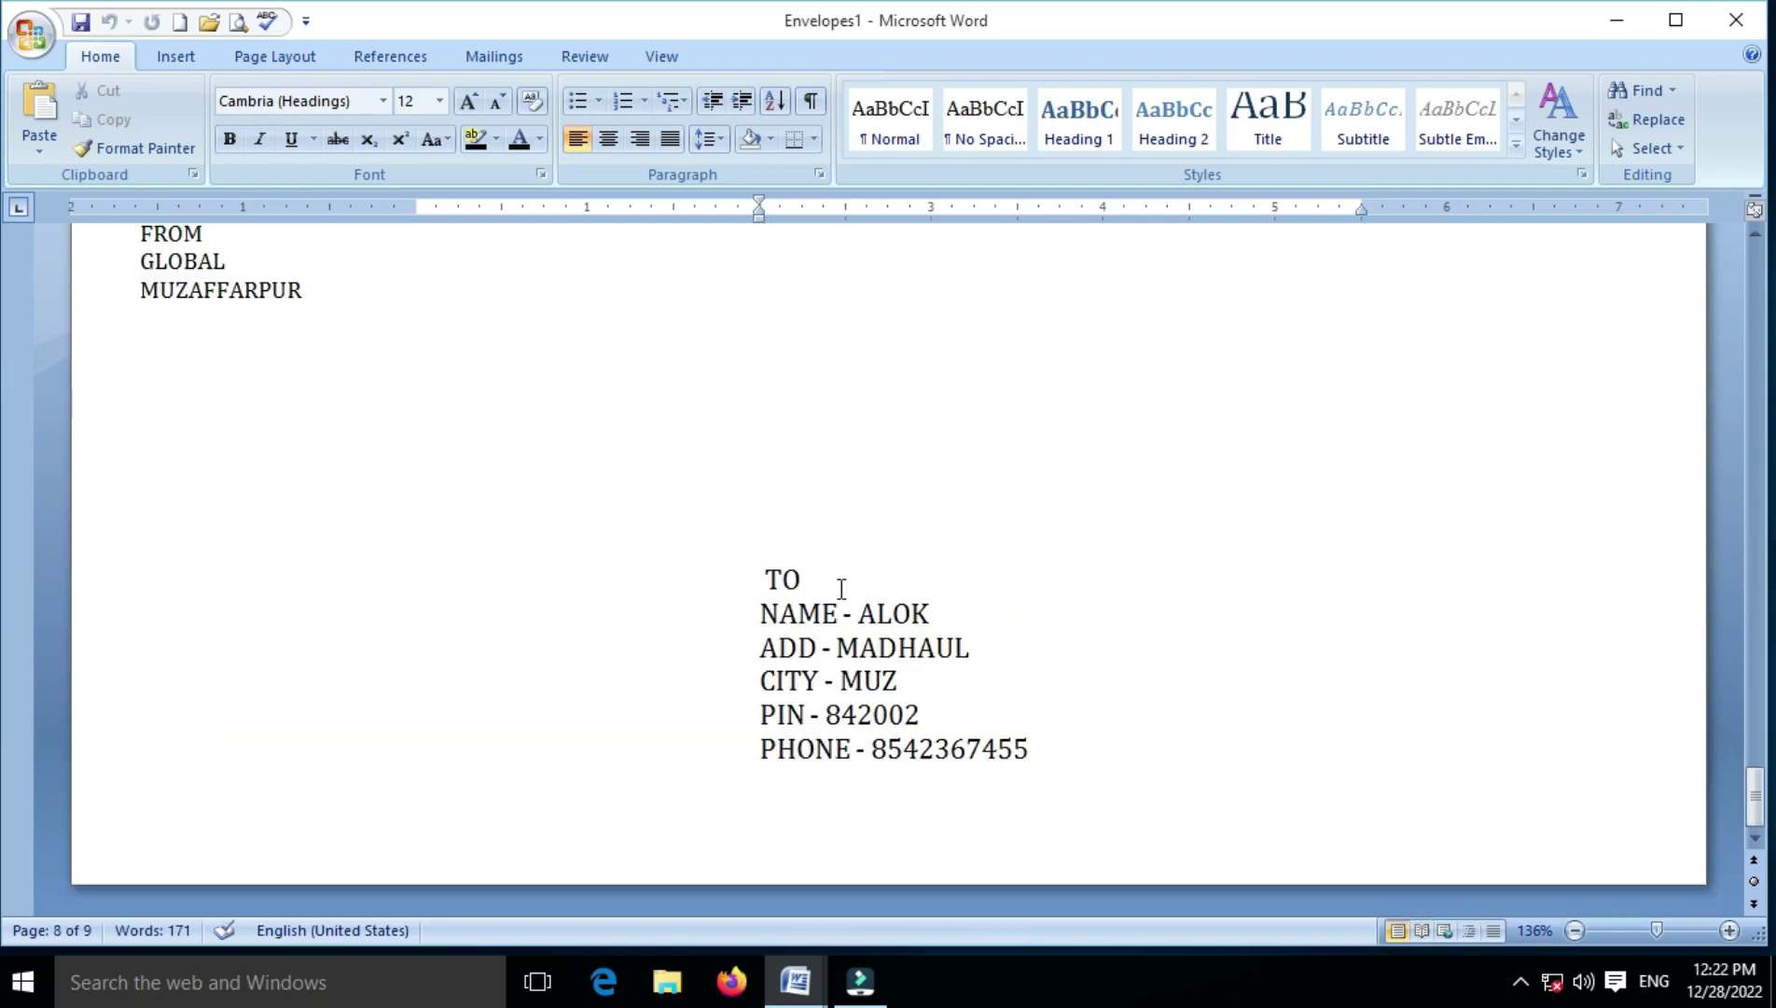
click(856, 647)
scroll(856, 647, up, 4)
scroll(857, 648, up, 9)
scroll(856, 648, up, 5)
scroll(855, 650, up, 1)
scroll(856, 650, up, 4)
scroll(848, 648, up, 3)
scroll(840, 646, up, 3)
scroll(840, 646, up, 5)
scroll(840, 646, up, 8)
scroll(839, 646, up, 5)
scroll(839, 647, up, 2)
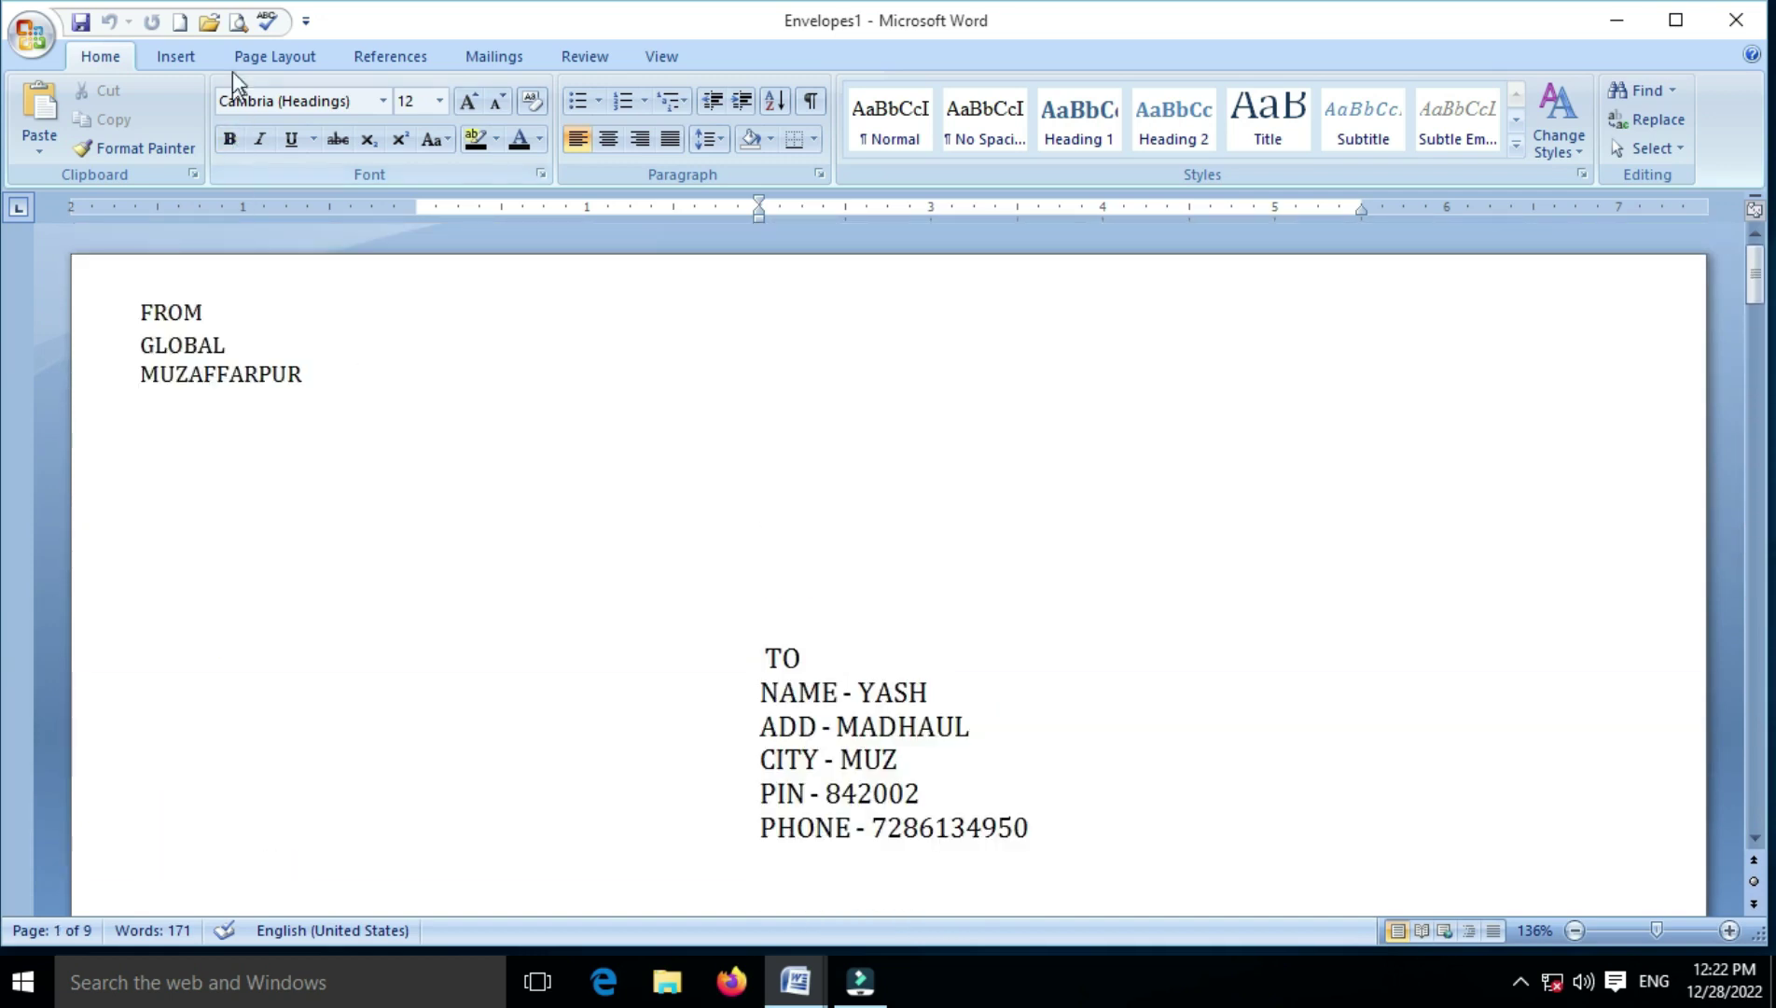
click(239, 20)
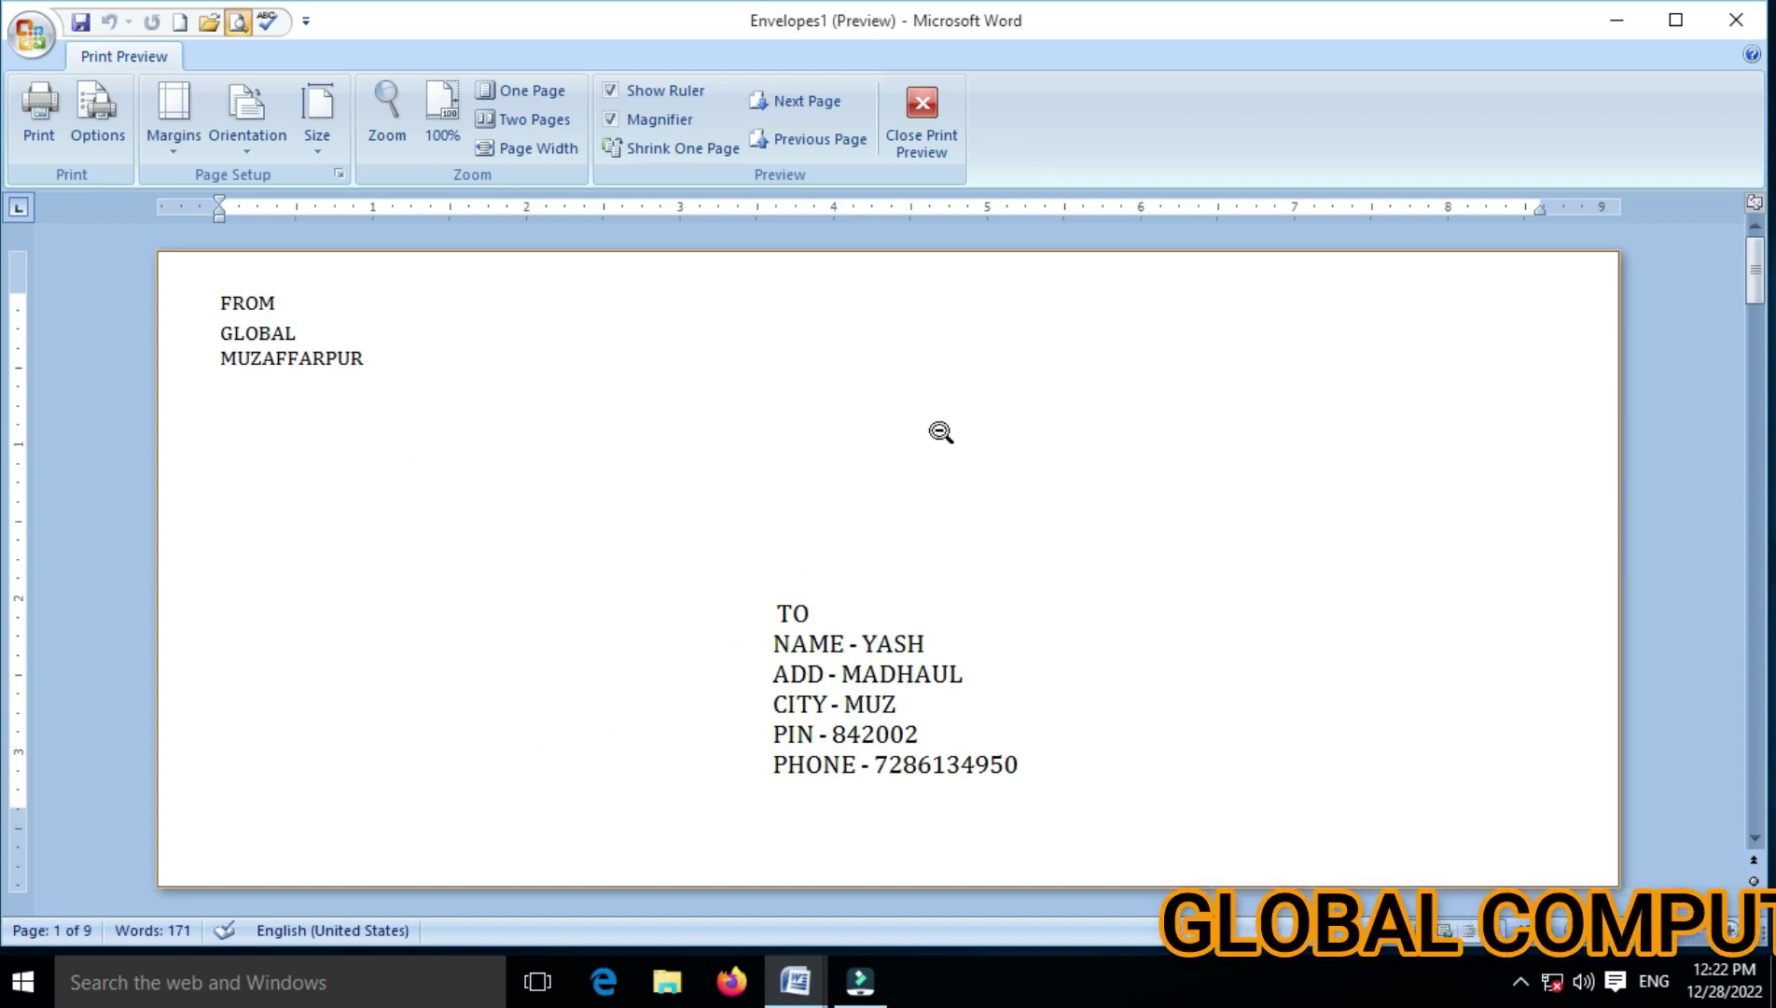
click(916, 128)
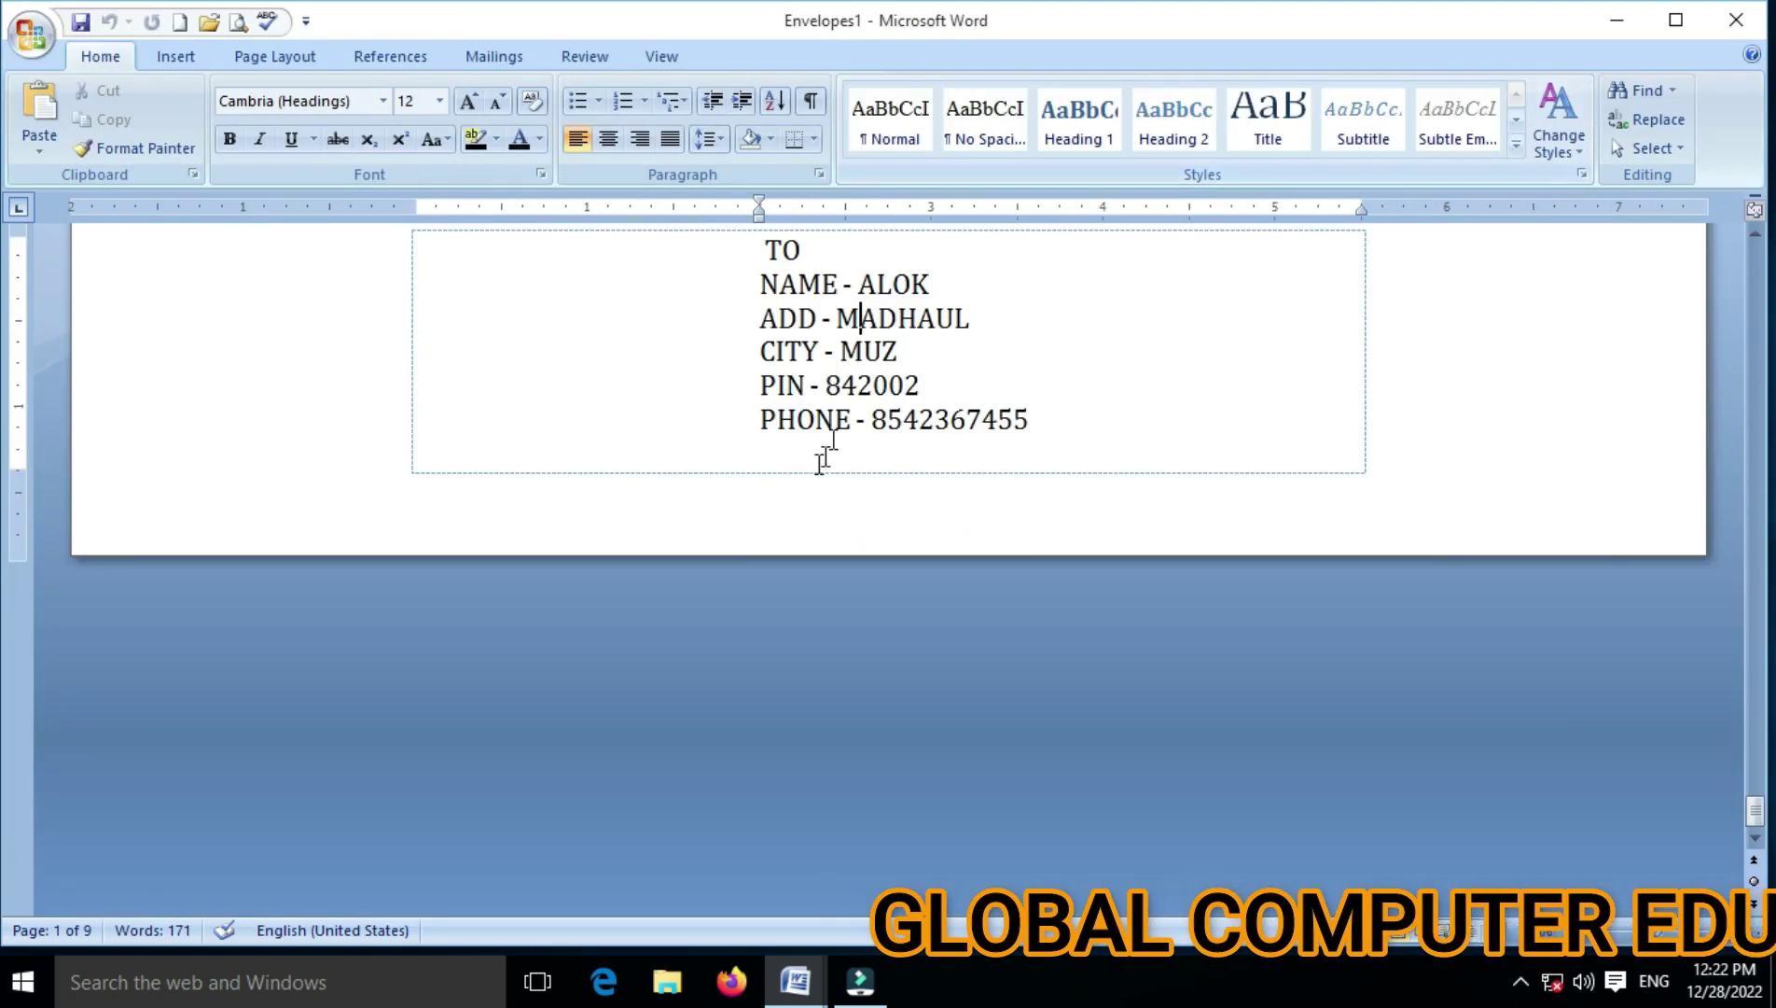
- Return to the first envelope, addressed to YASH, at the top of the document
scroll(848, 463, up, 5)
scroll(848, 463, up, 5)
scroll(838, 393, up, 5)
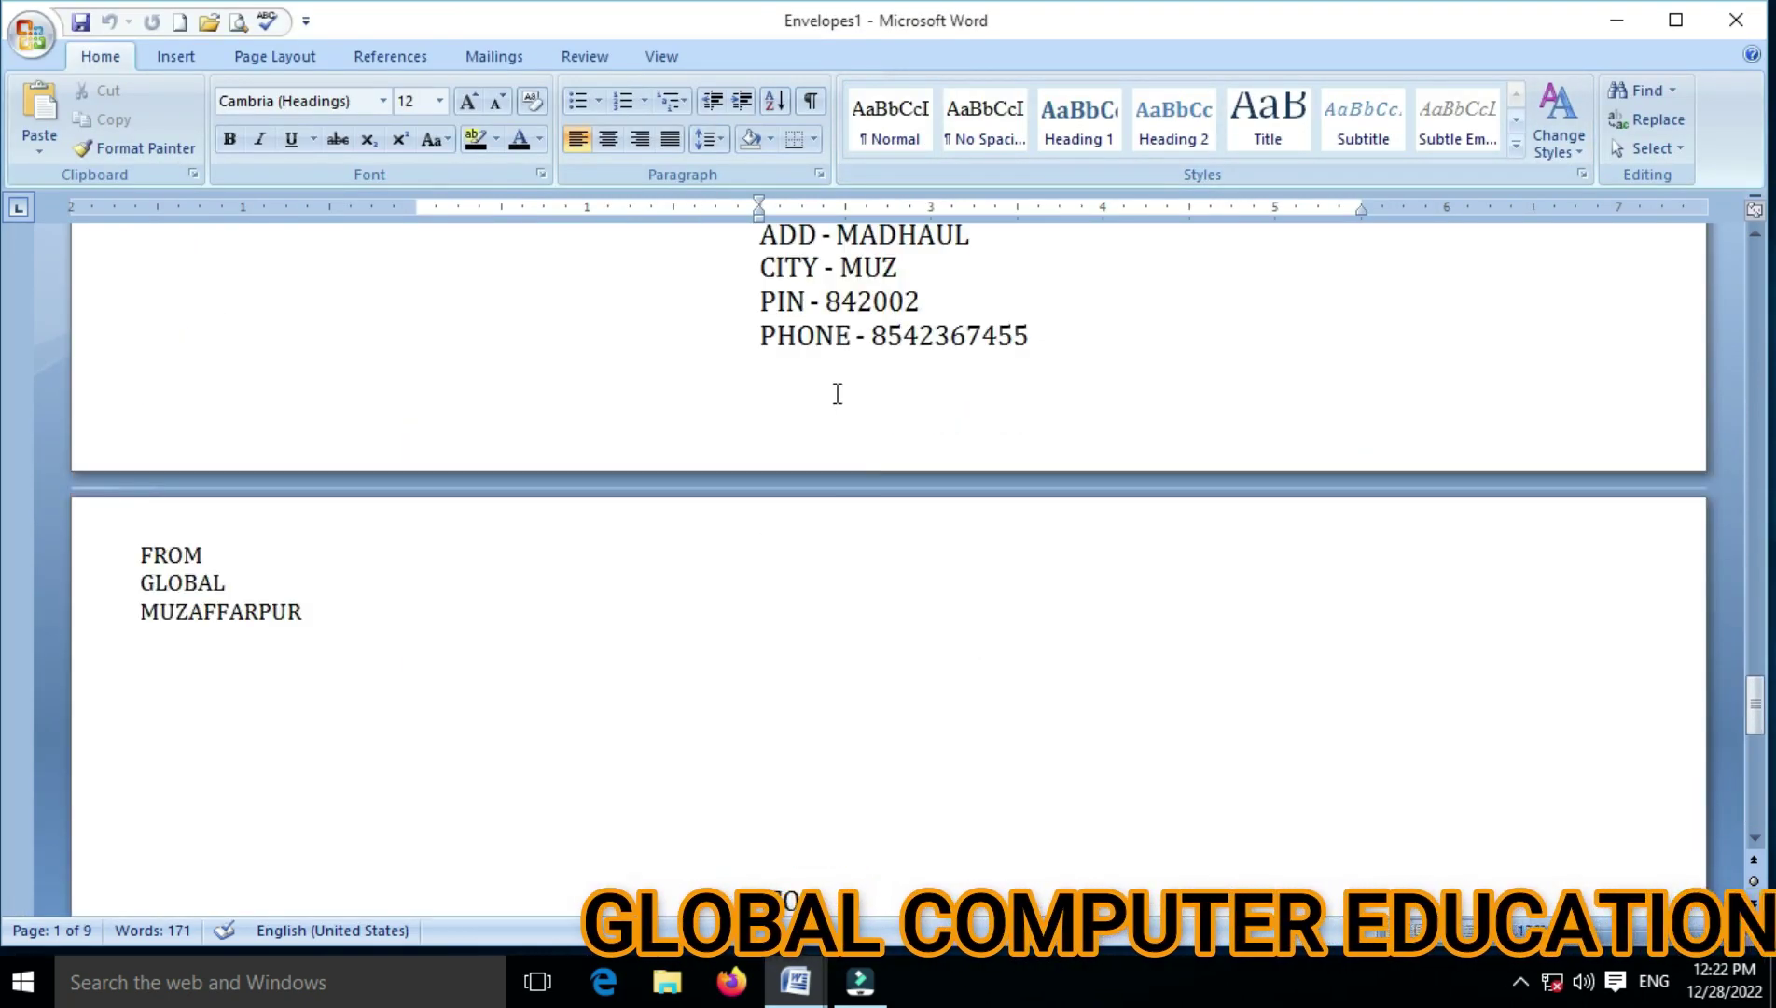
scroll(838, 394, up, 5)
scroll(838, 394, up, 5)
scroll(838, 394, up, 5)
scroll(838, 393, up, 5)
scroll(838, 394, up, 5)
scroll(838, 394, up, 5)
scroll(838, 394, up, 5)
scroll(838, 394, up, 5)
scroll(838, 394, up, 5)
scroll(838, 393, up, 5)
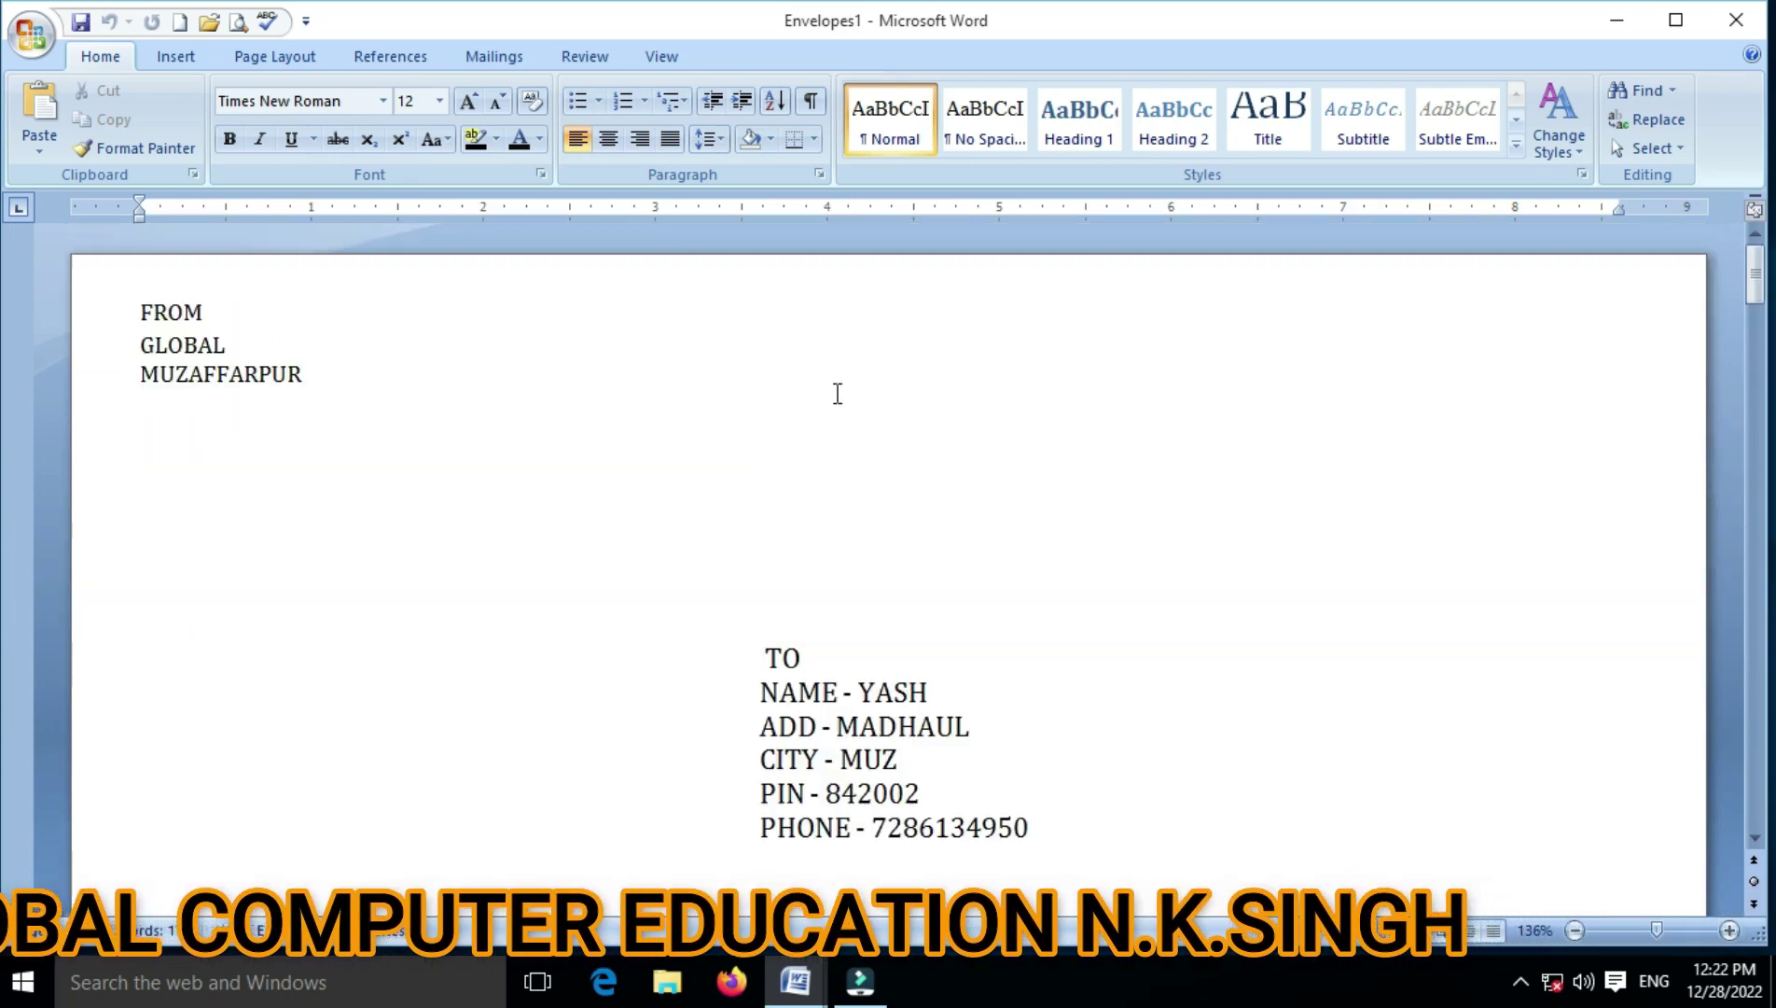
click(328, 394)
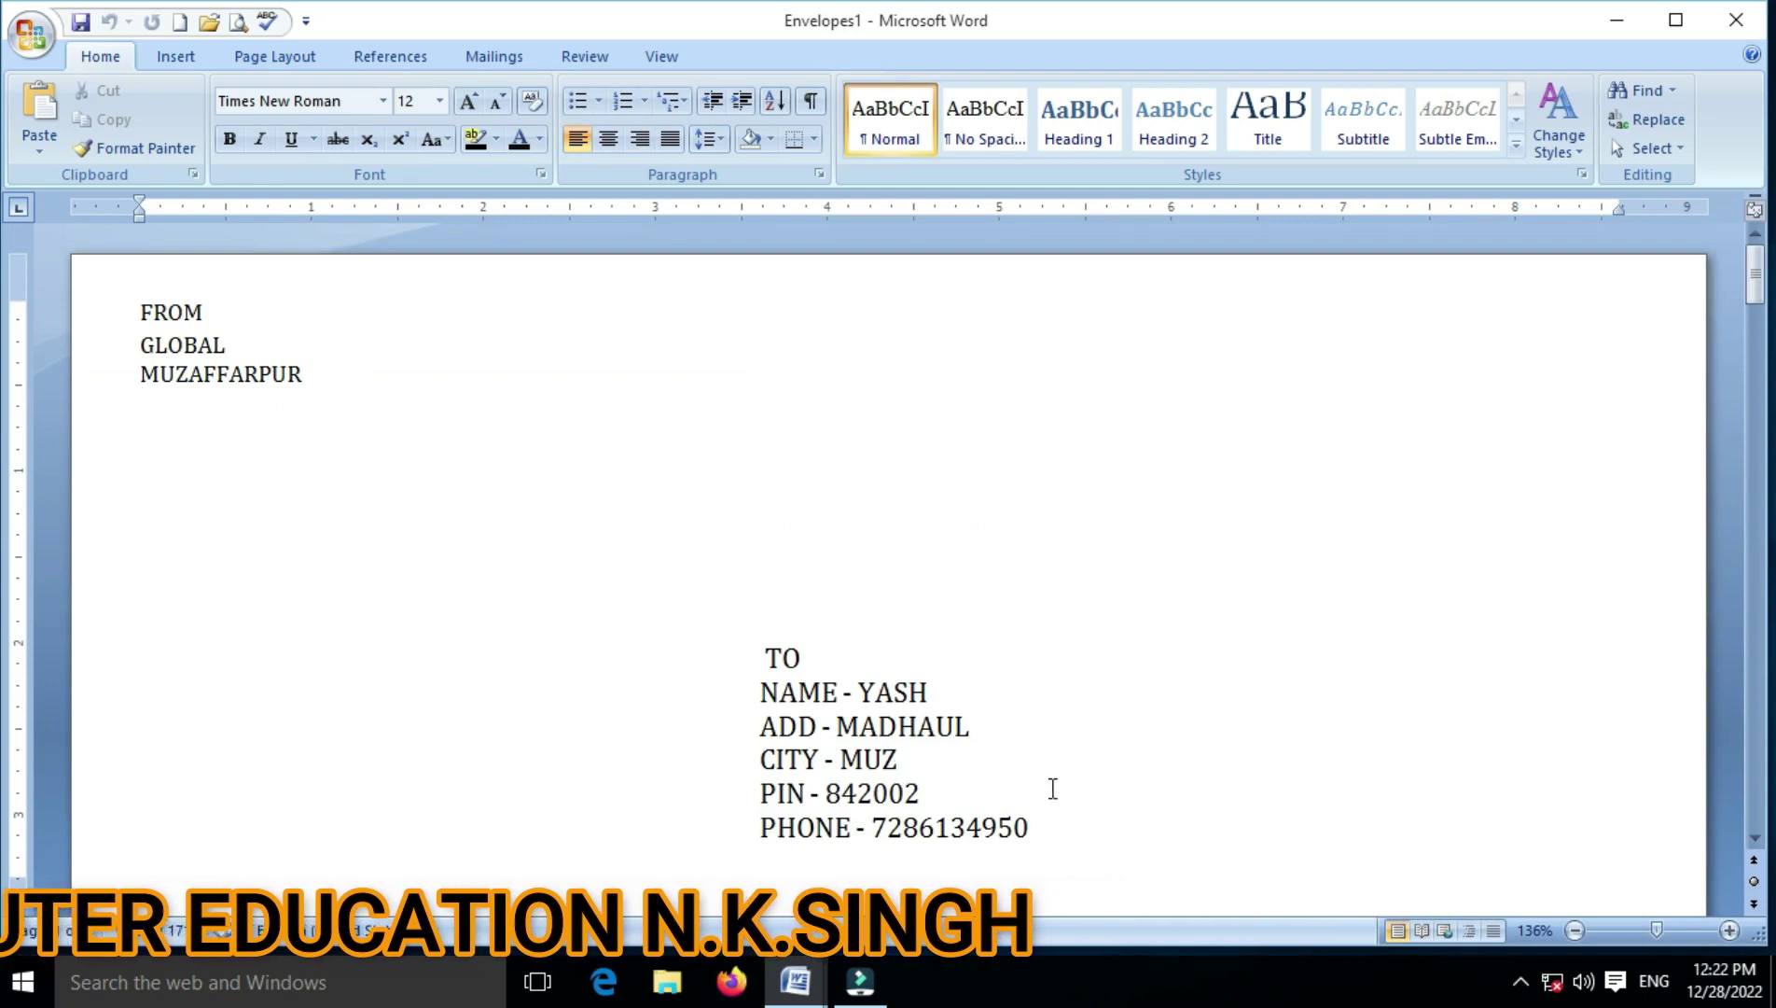
- Check the TO block and the GLOBAL, MUZAFFARPUR return address, then bring up the Office menu
click(1012, 822)
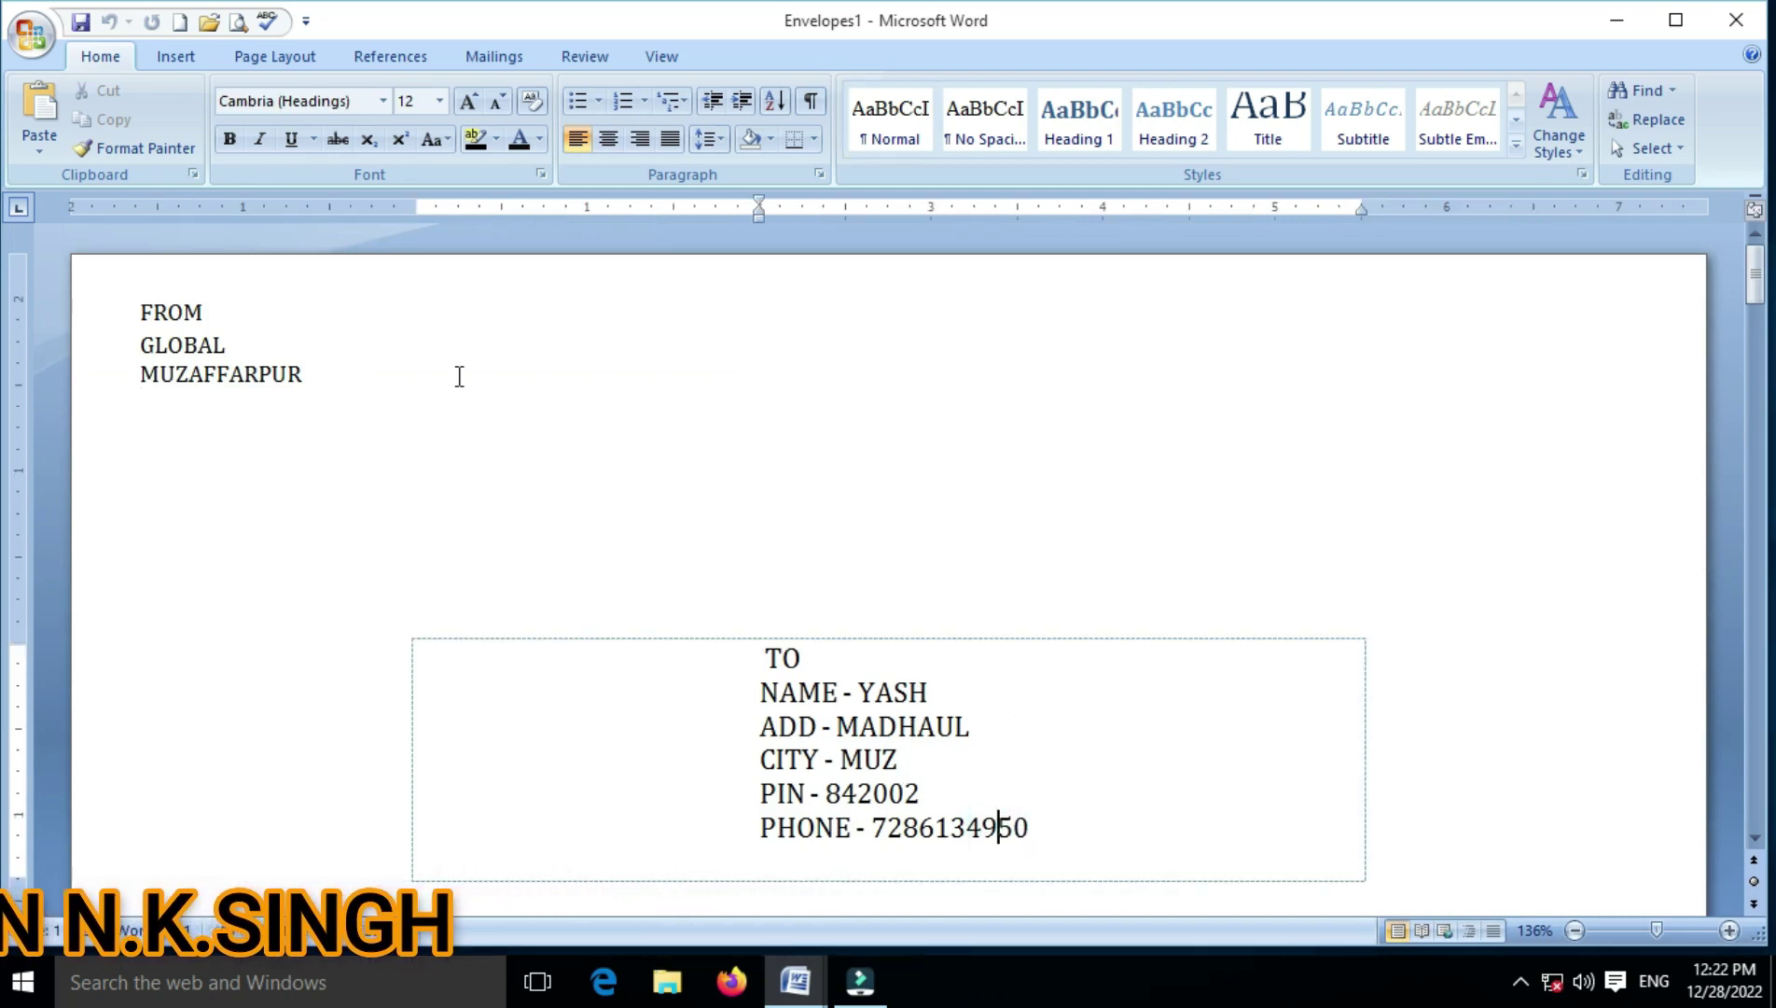
click(841, 668)
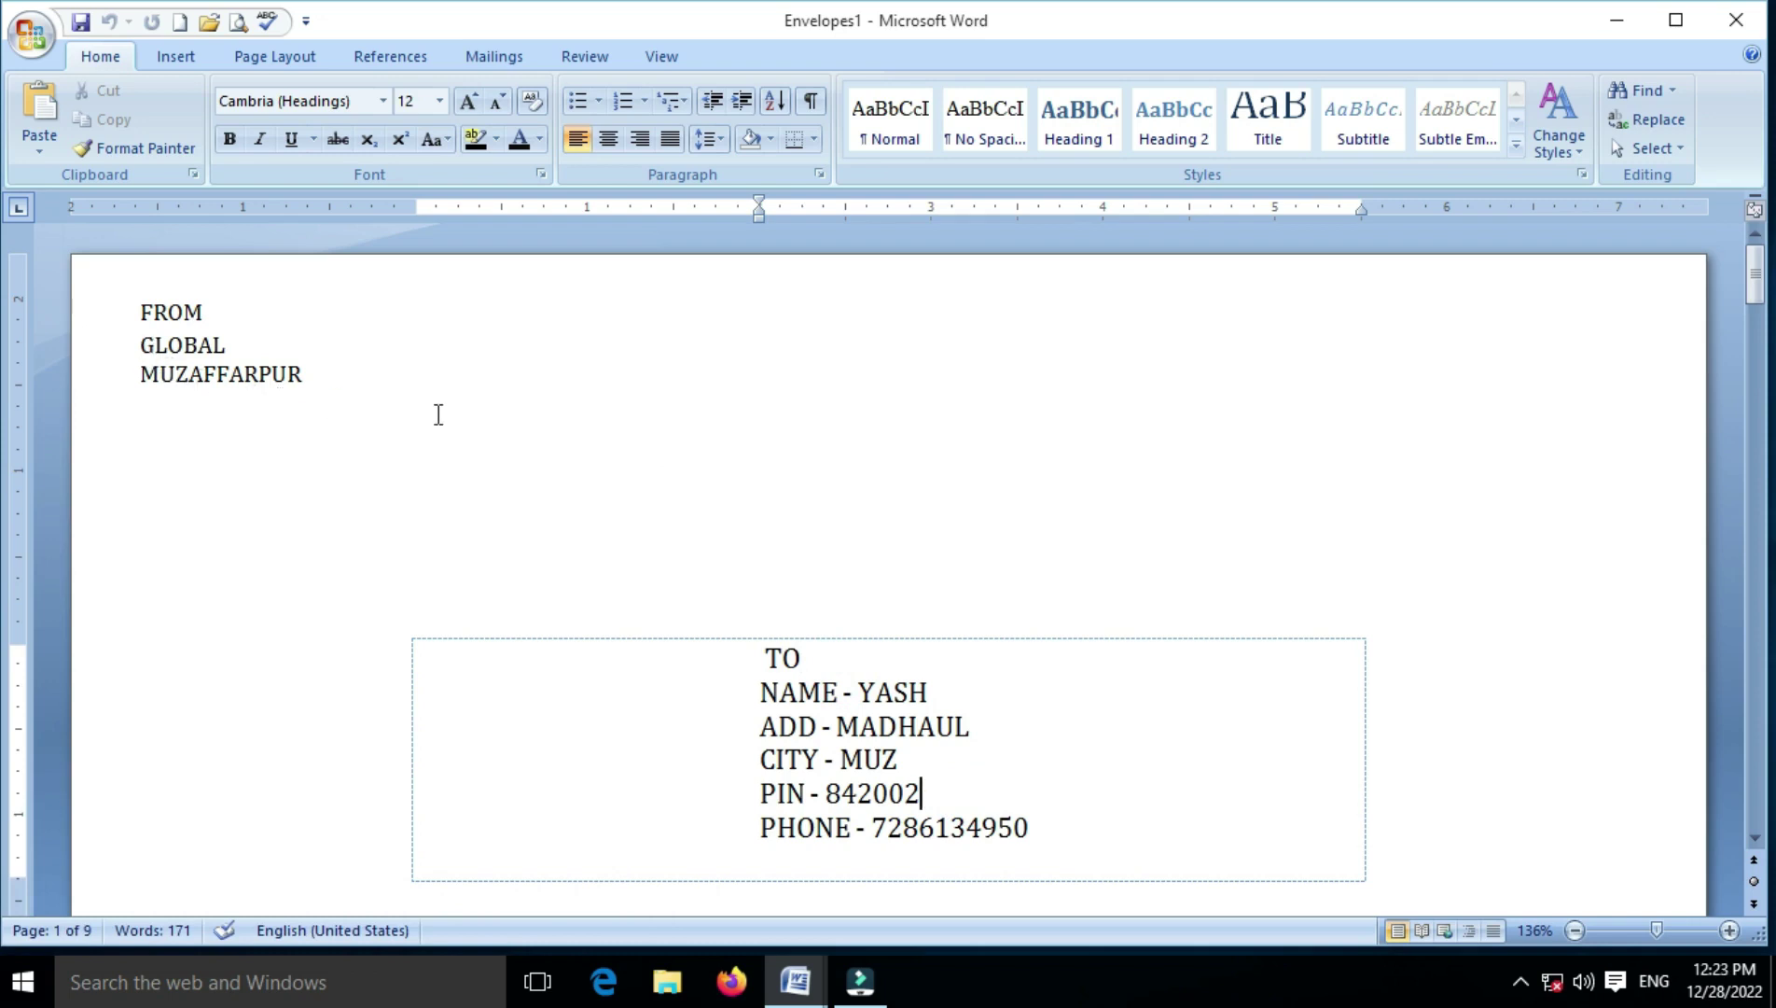
click(204, 347)
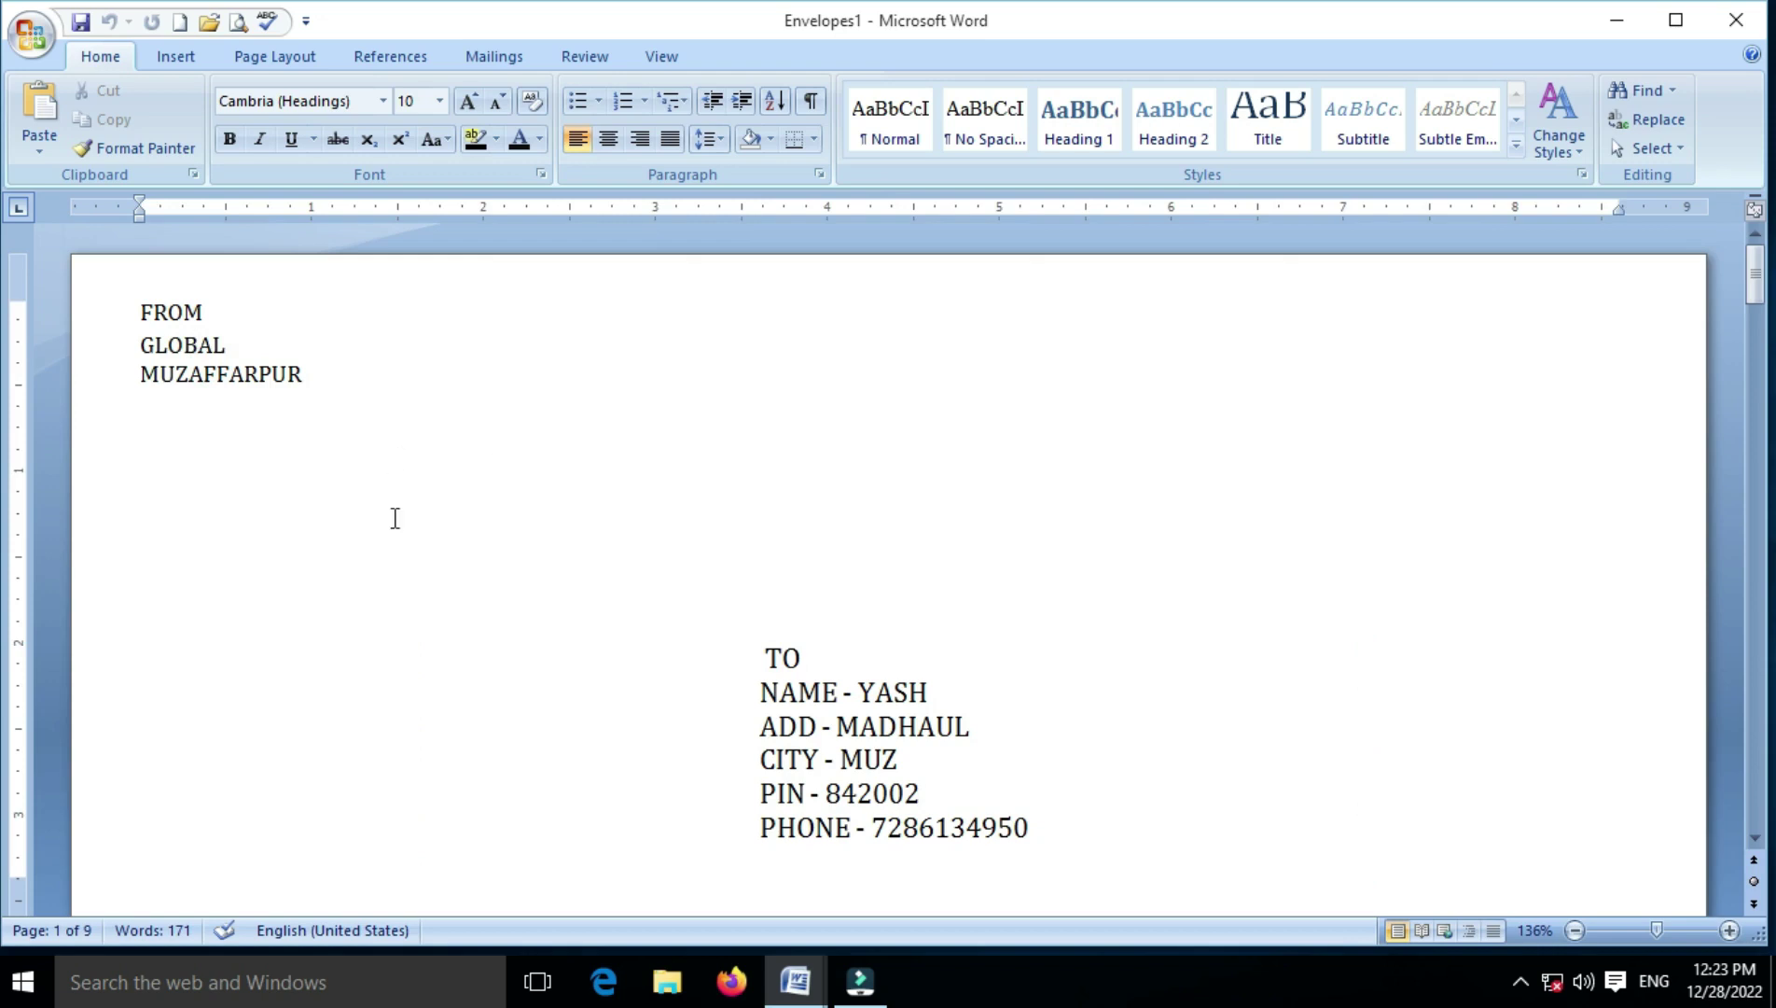
click(46, 28)
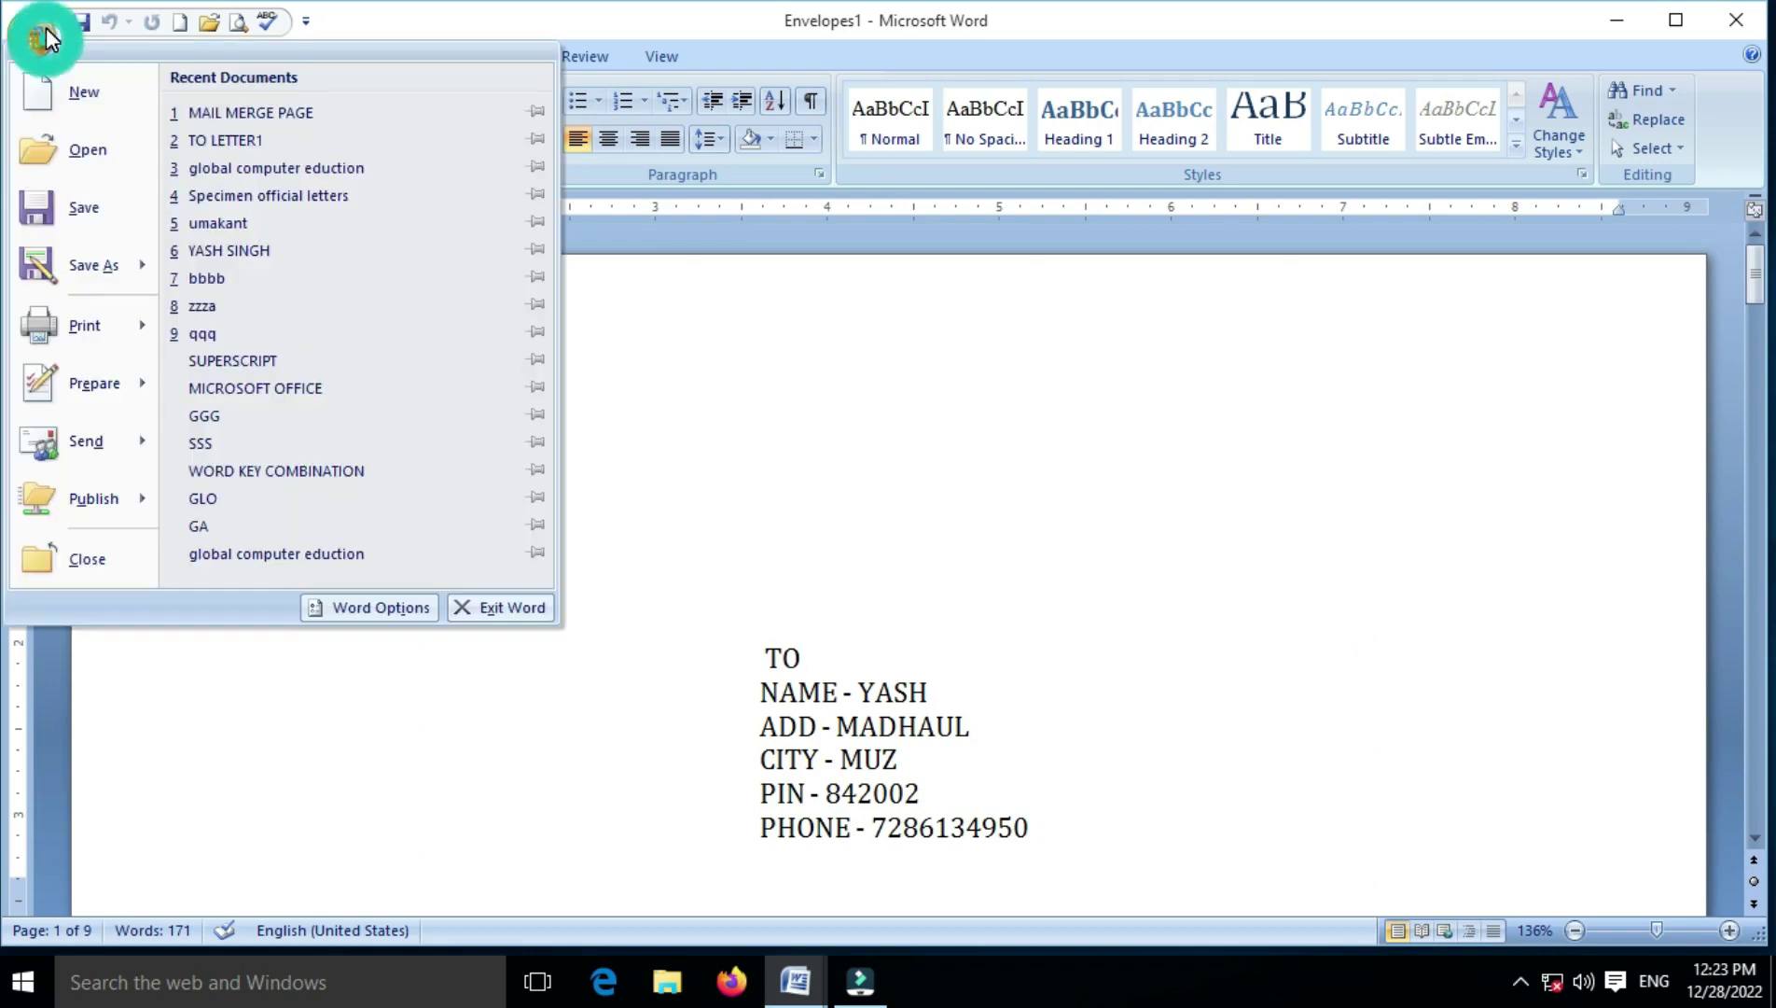
- In Word Options > Advanced, set the Mailing address to FROM, GLOBAL, MUZAFFARPUR and confirm
click(359, 608)
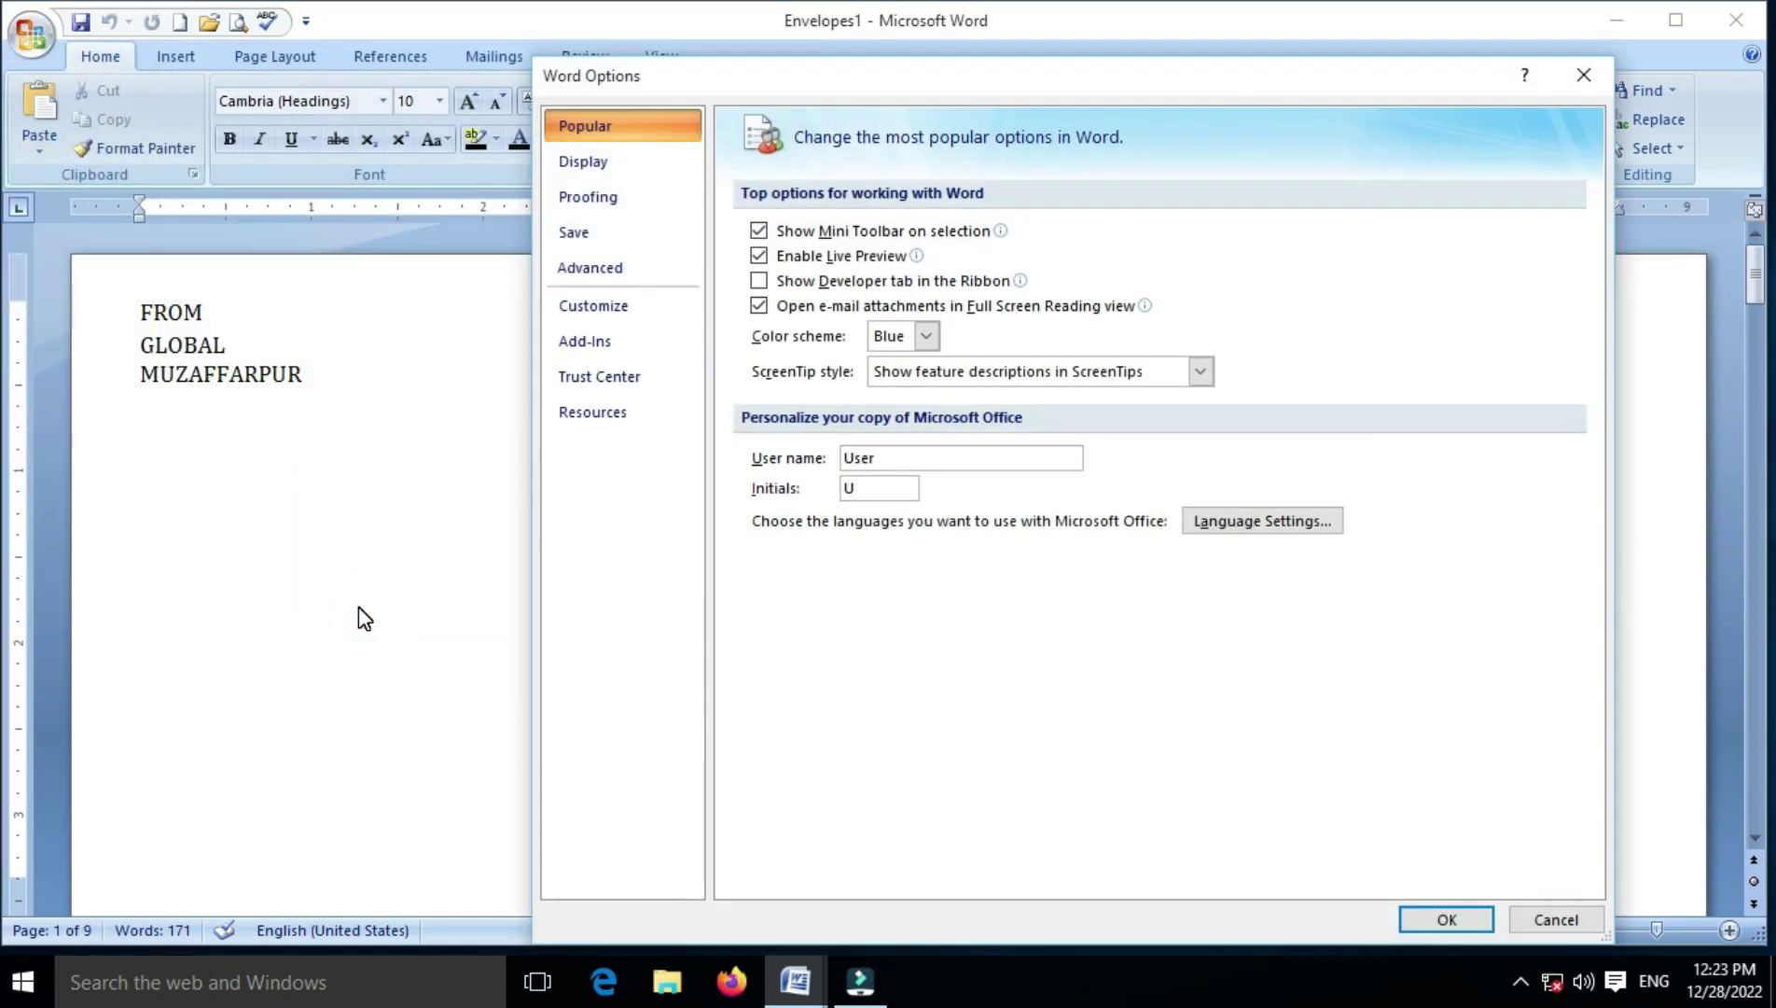
click(576, 271)
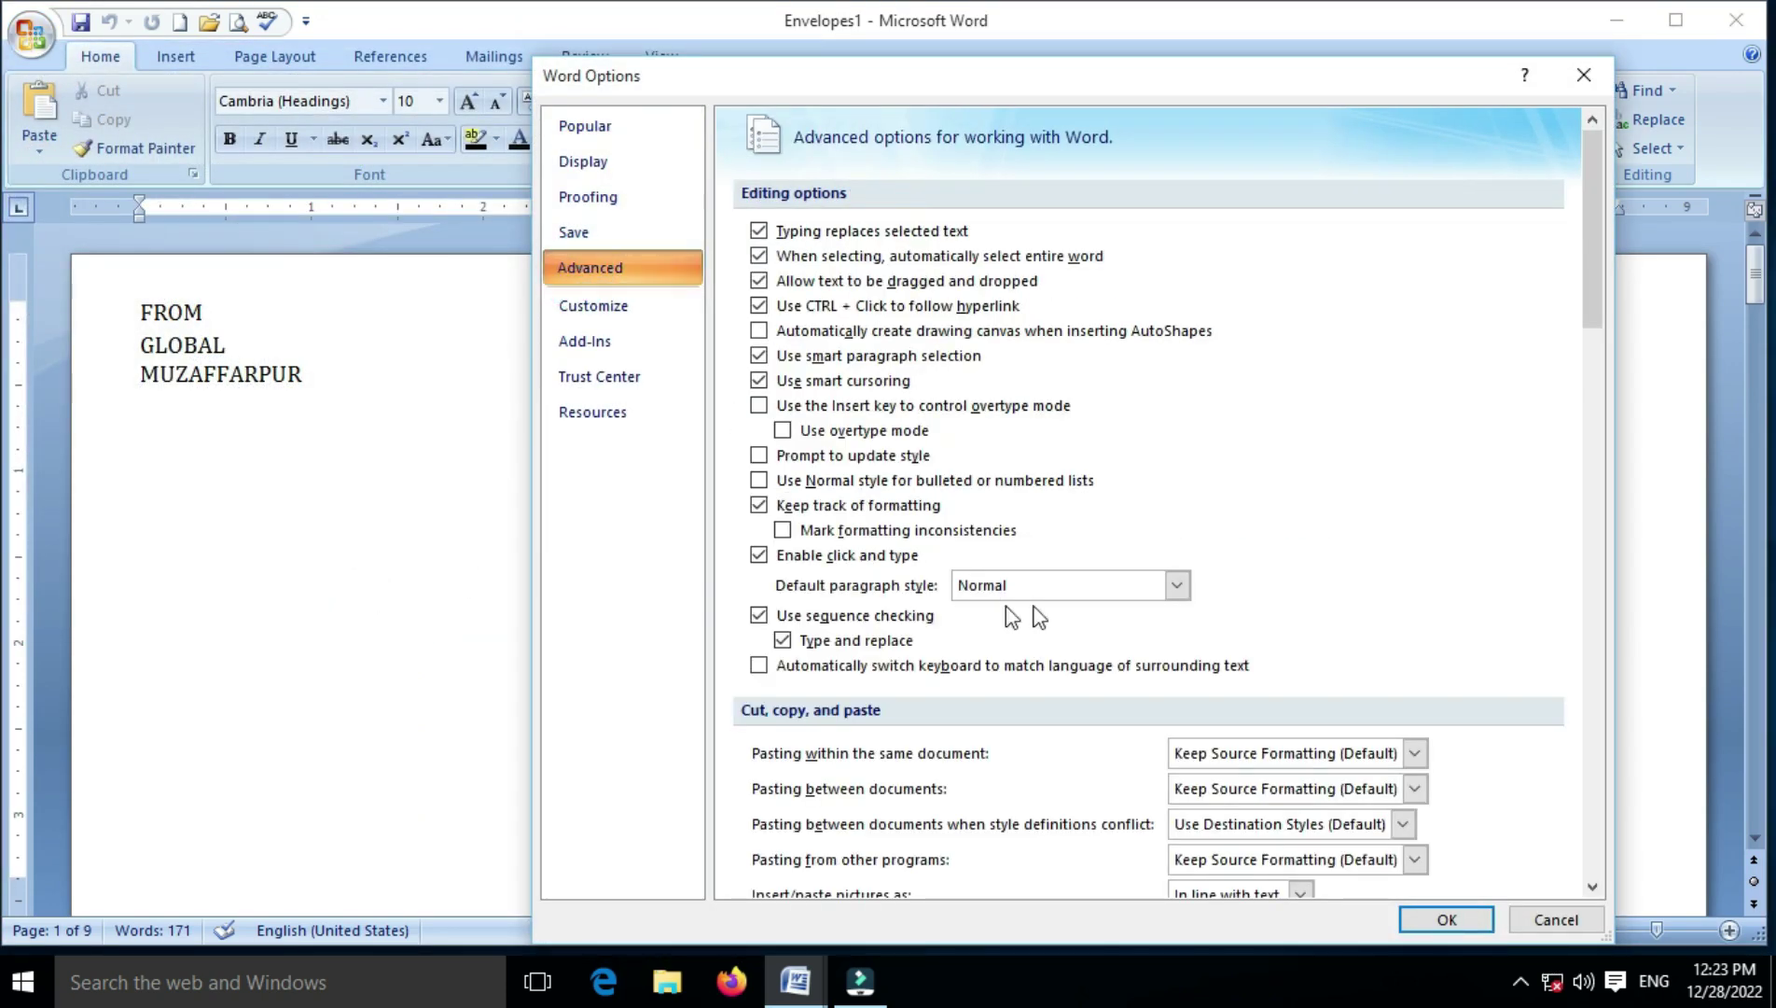
scroll(1073, 524, down, 3)
scroll(1073, 524, down, 2)
scroll(1073, 524, down, 4)
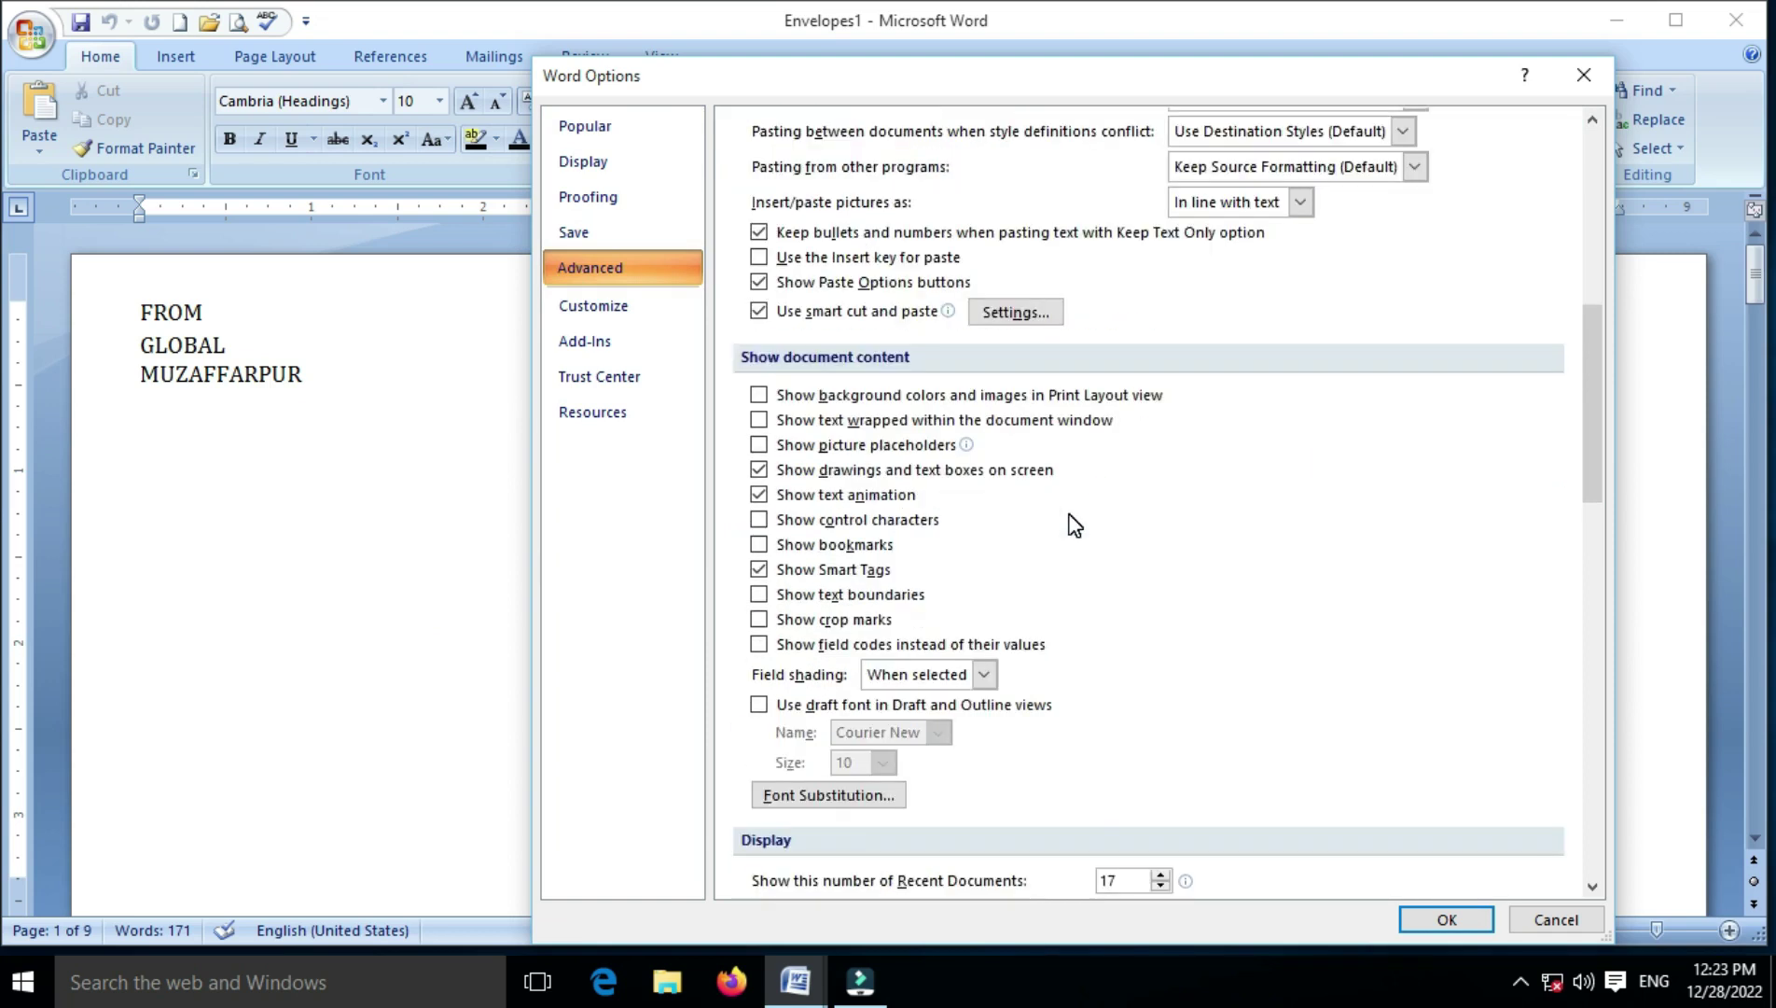
scroll(1073, 525, down, 5)
scroll(1073, 524, down, 4)
scroll(1073, 524, down, 3)
scroll(1073, 524, down, 5)
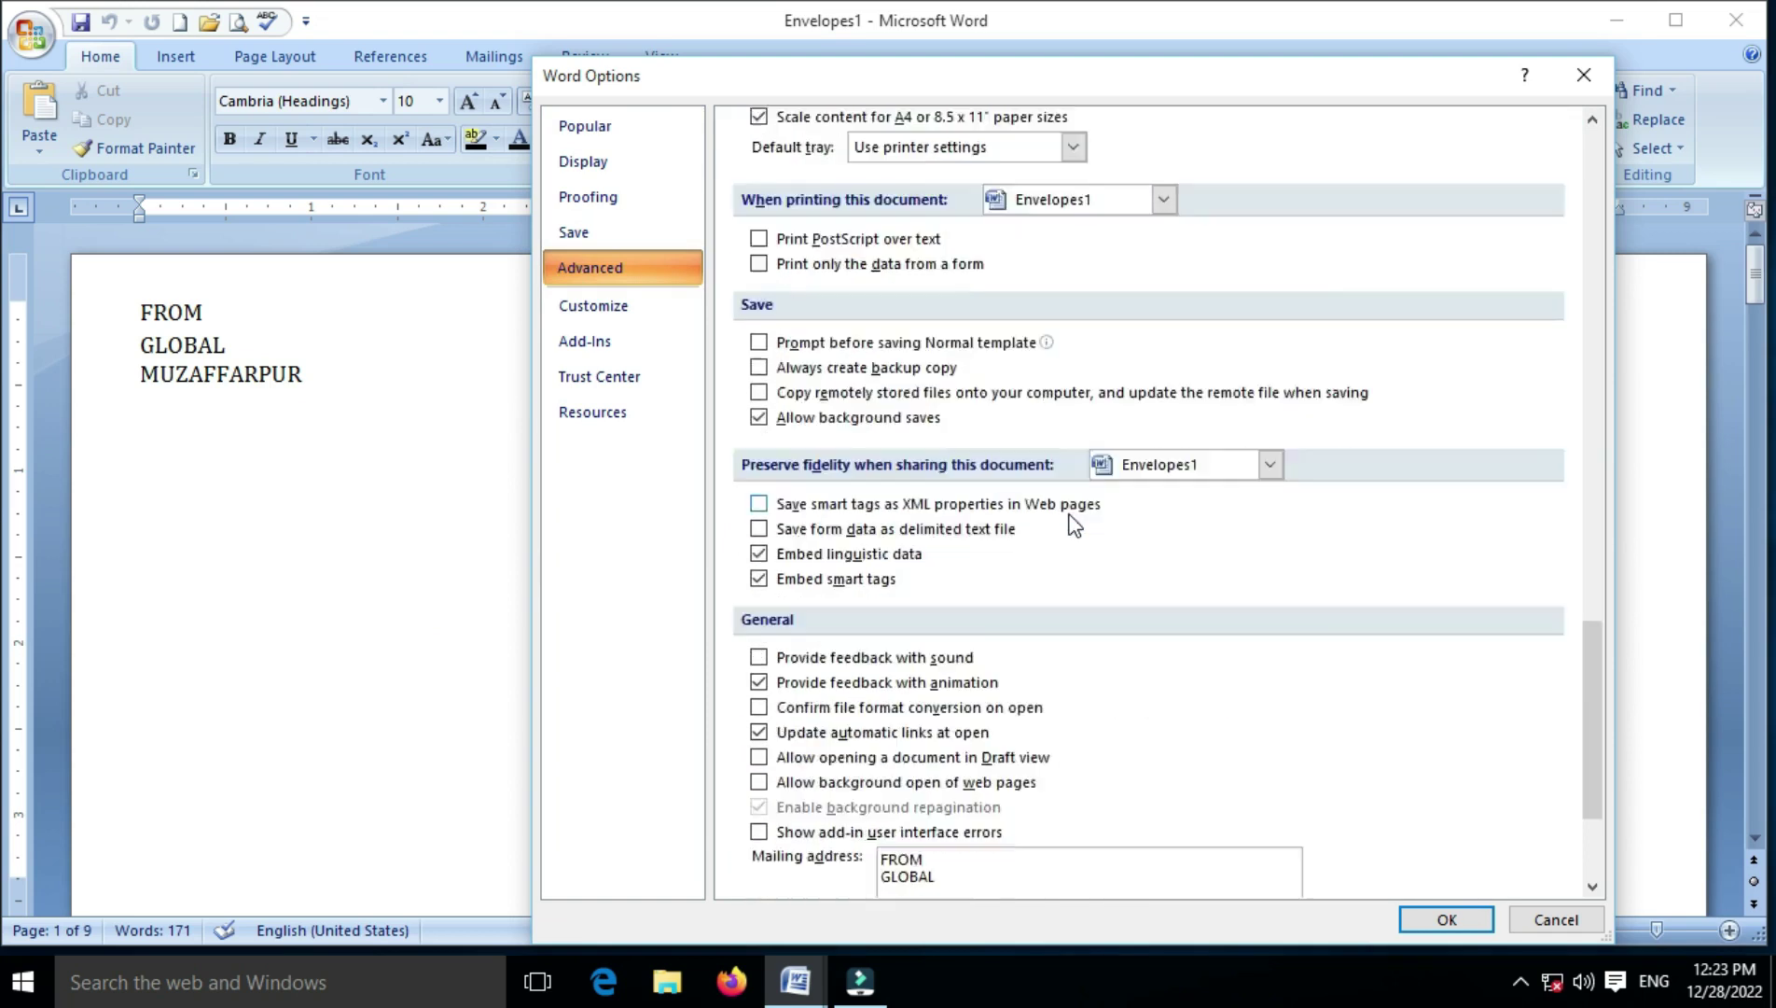
scroll(1073, 524, down, 3)
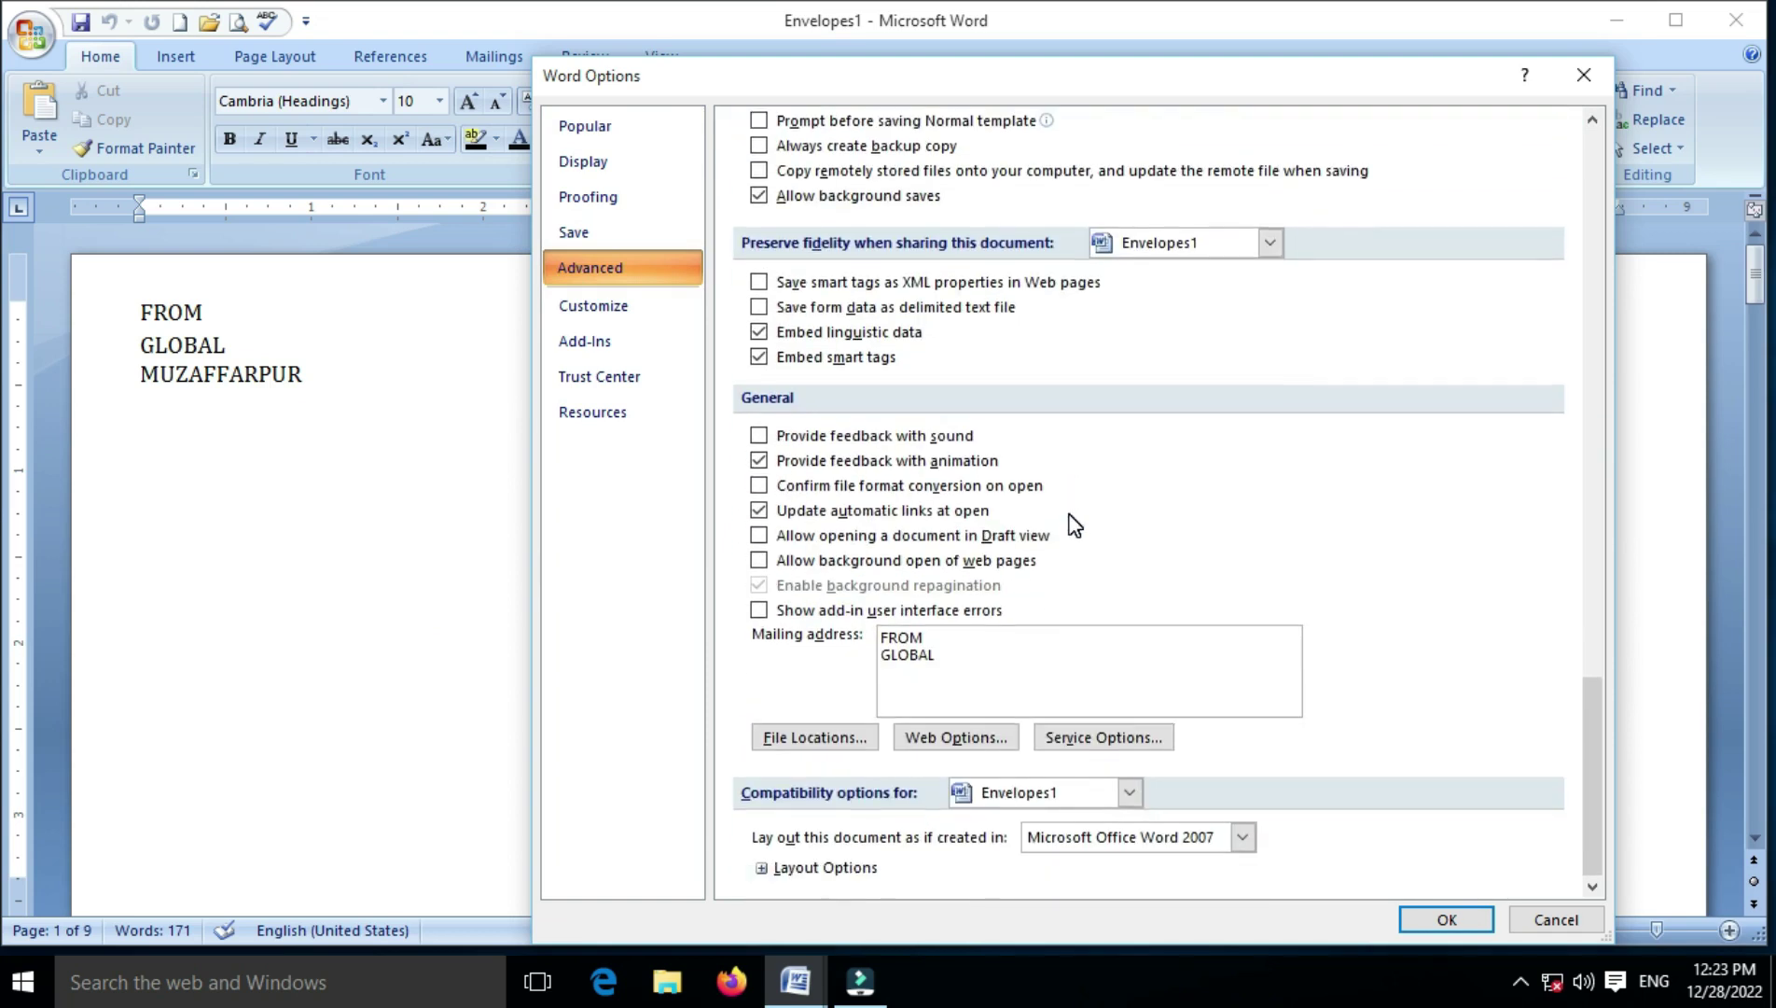
click(942, 657)
text(MUZAFFARPUR)
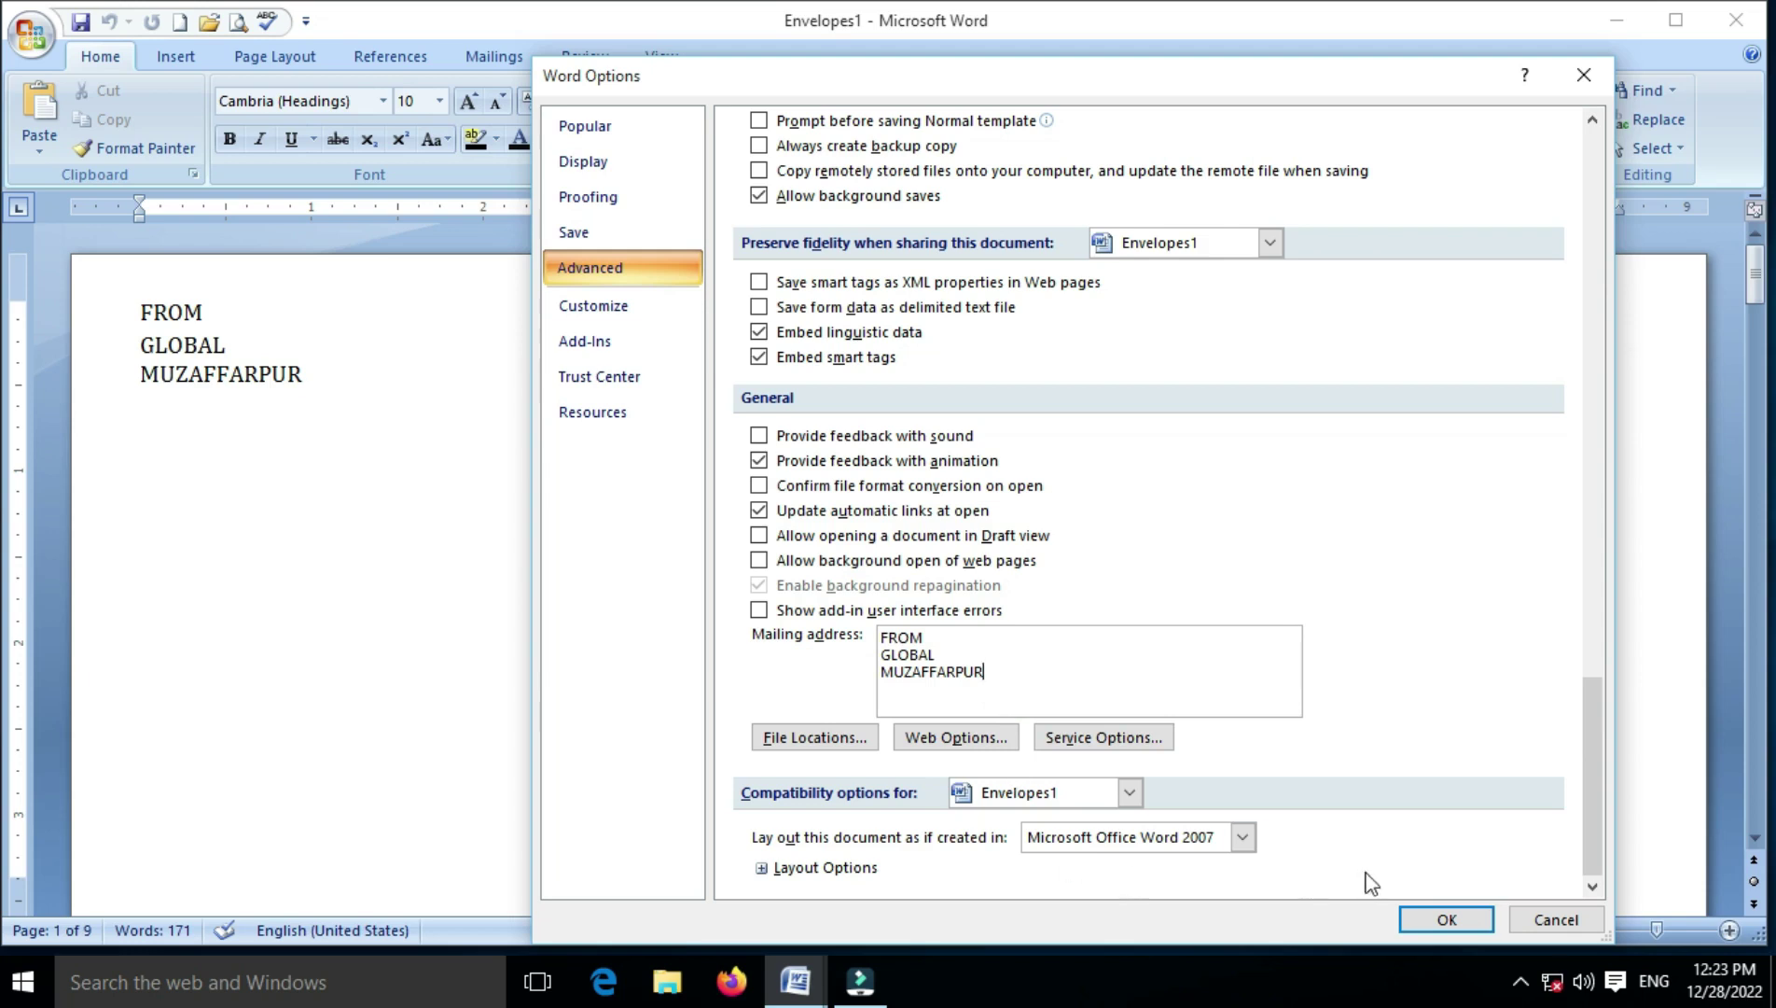
click(1420, 921)
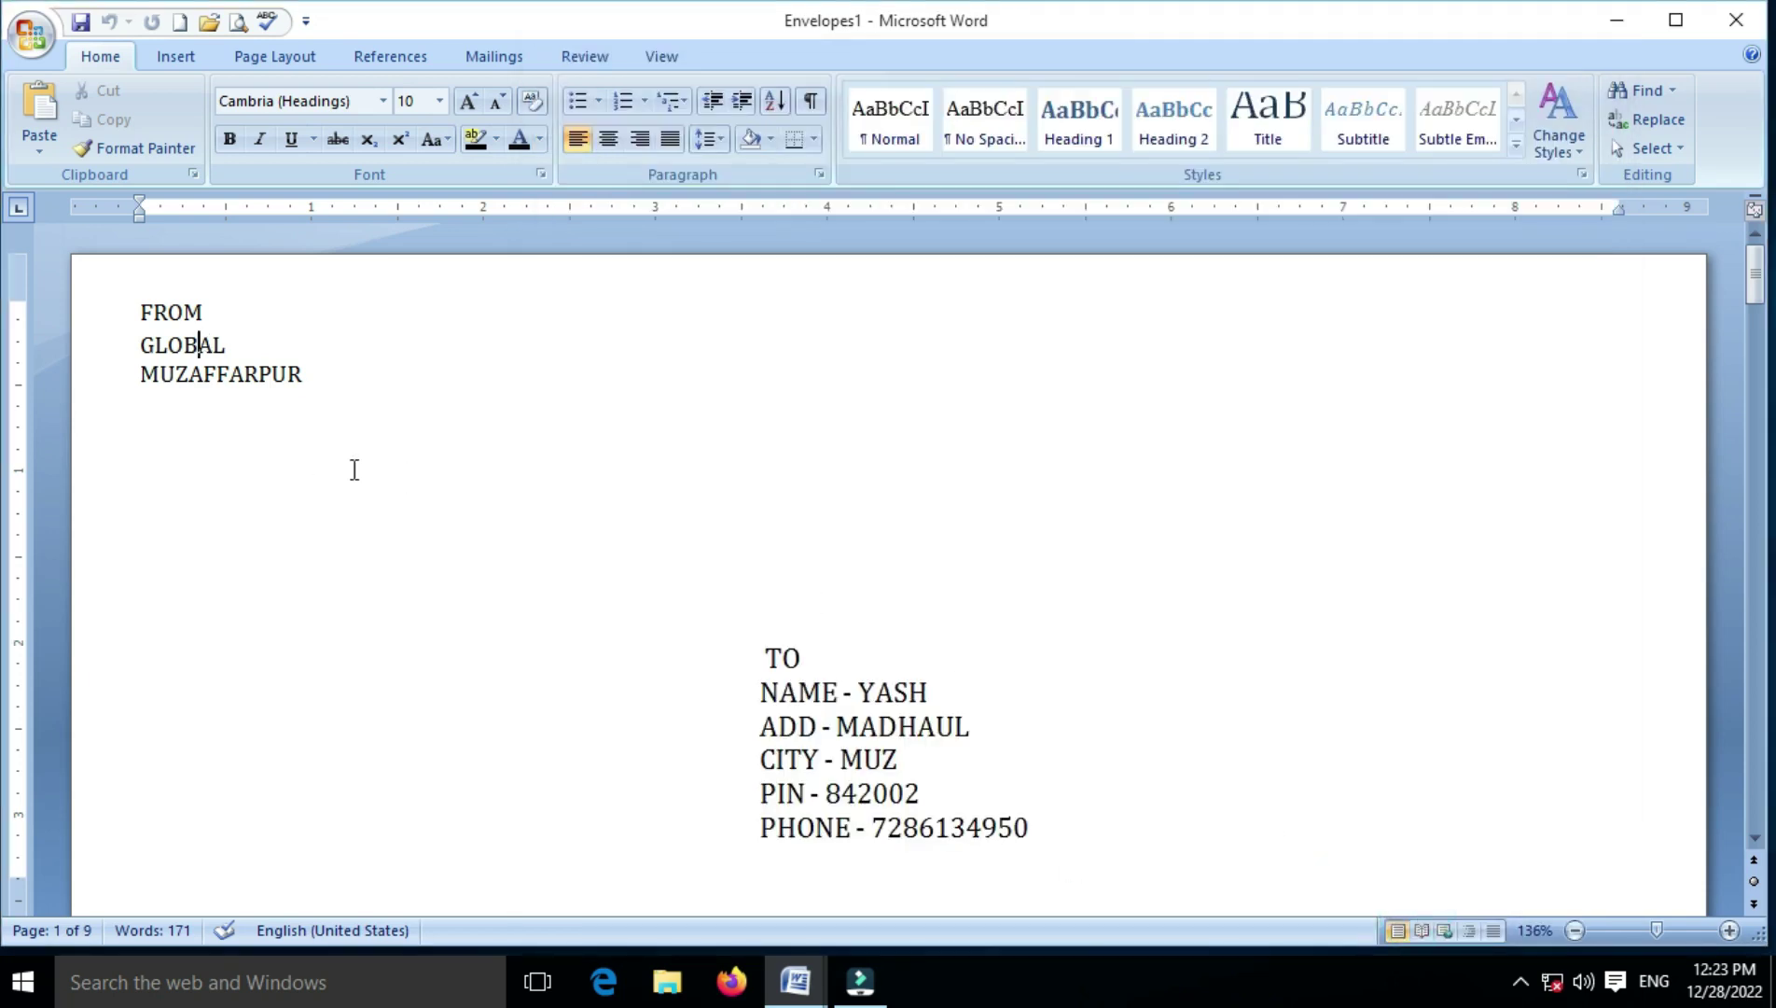
scroll(636, 516, down, 3)
scroll(636, 516, up, 3)
scroll(312, 519, down, 4)
scroll(312, 520, down, 3)
scroll(313, 520, up, 5)
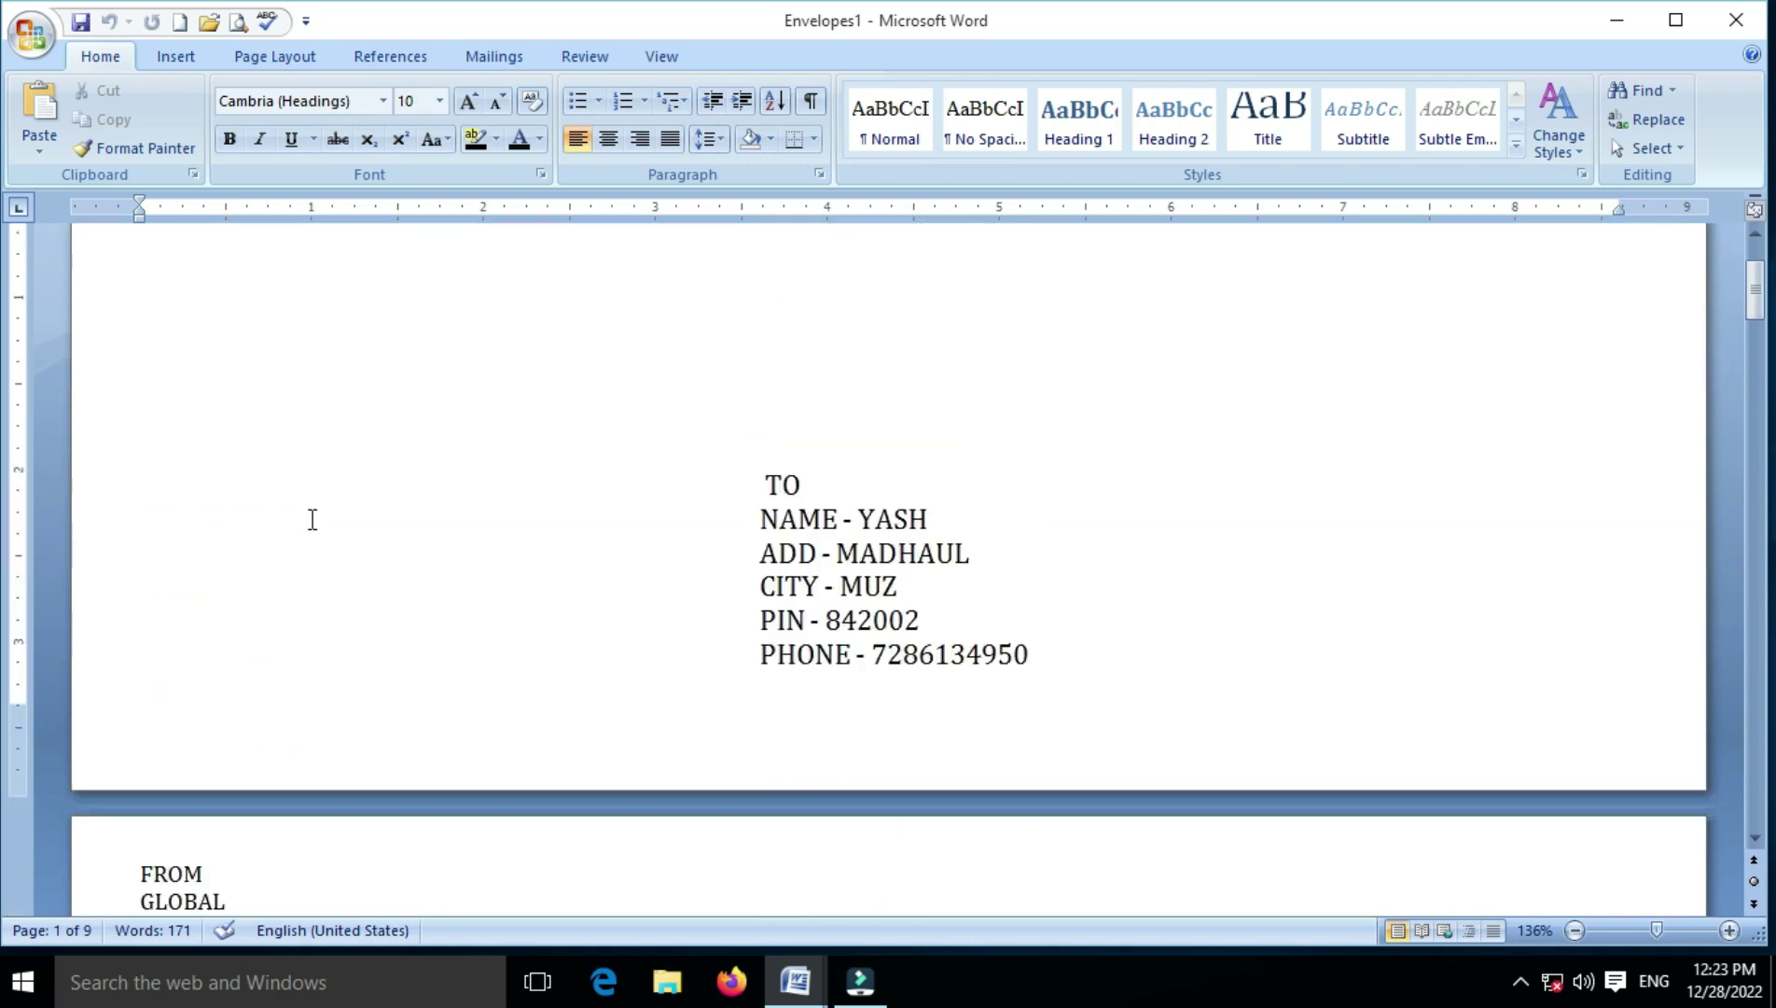
scroll(313, 519, up, 2)
click(234, 420)
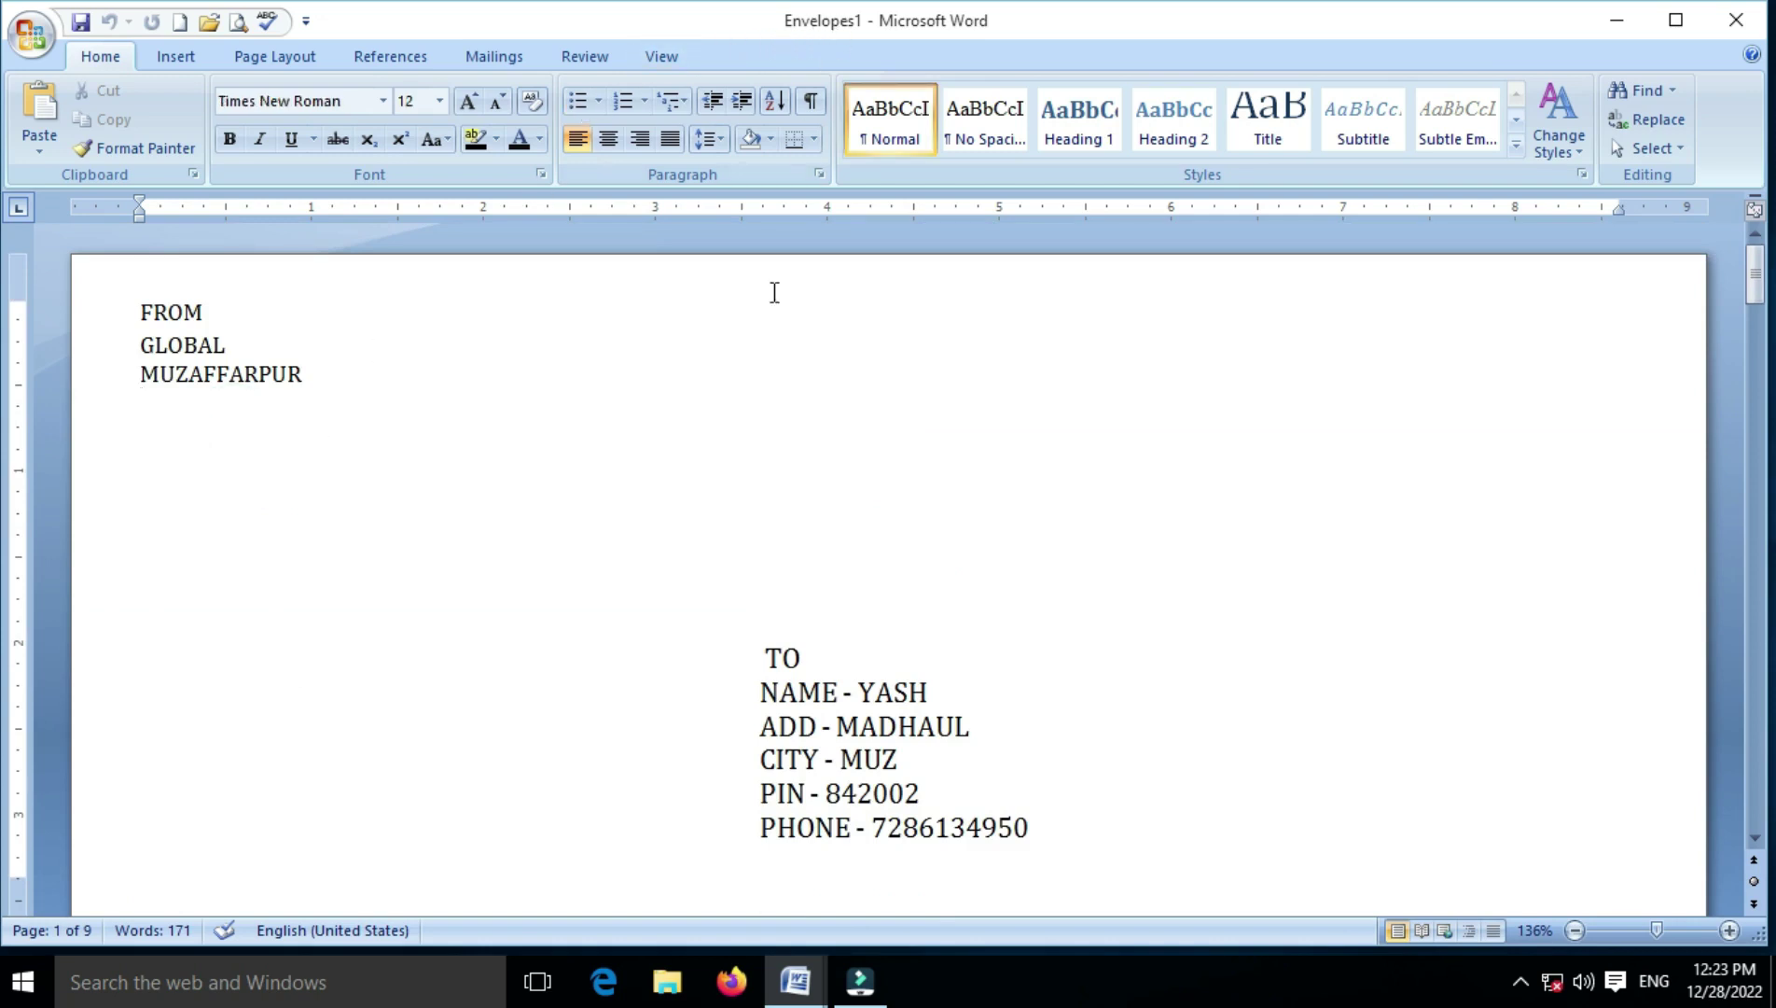
click(840, 693)
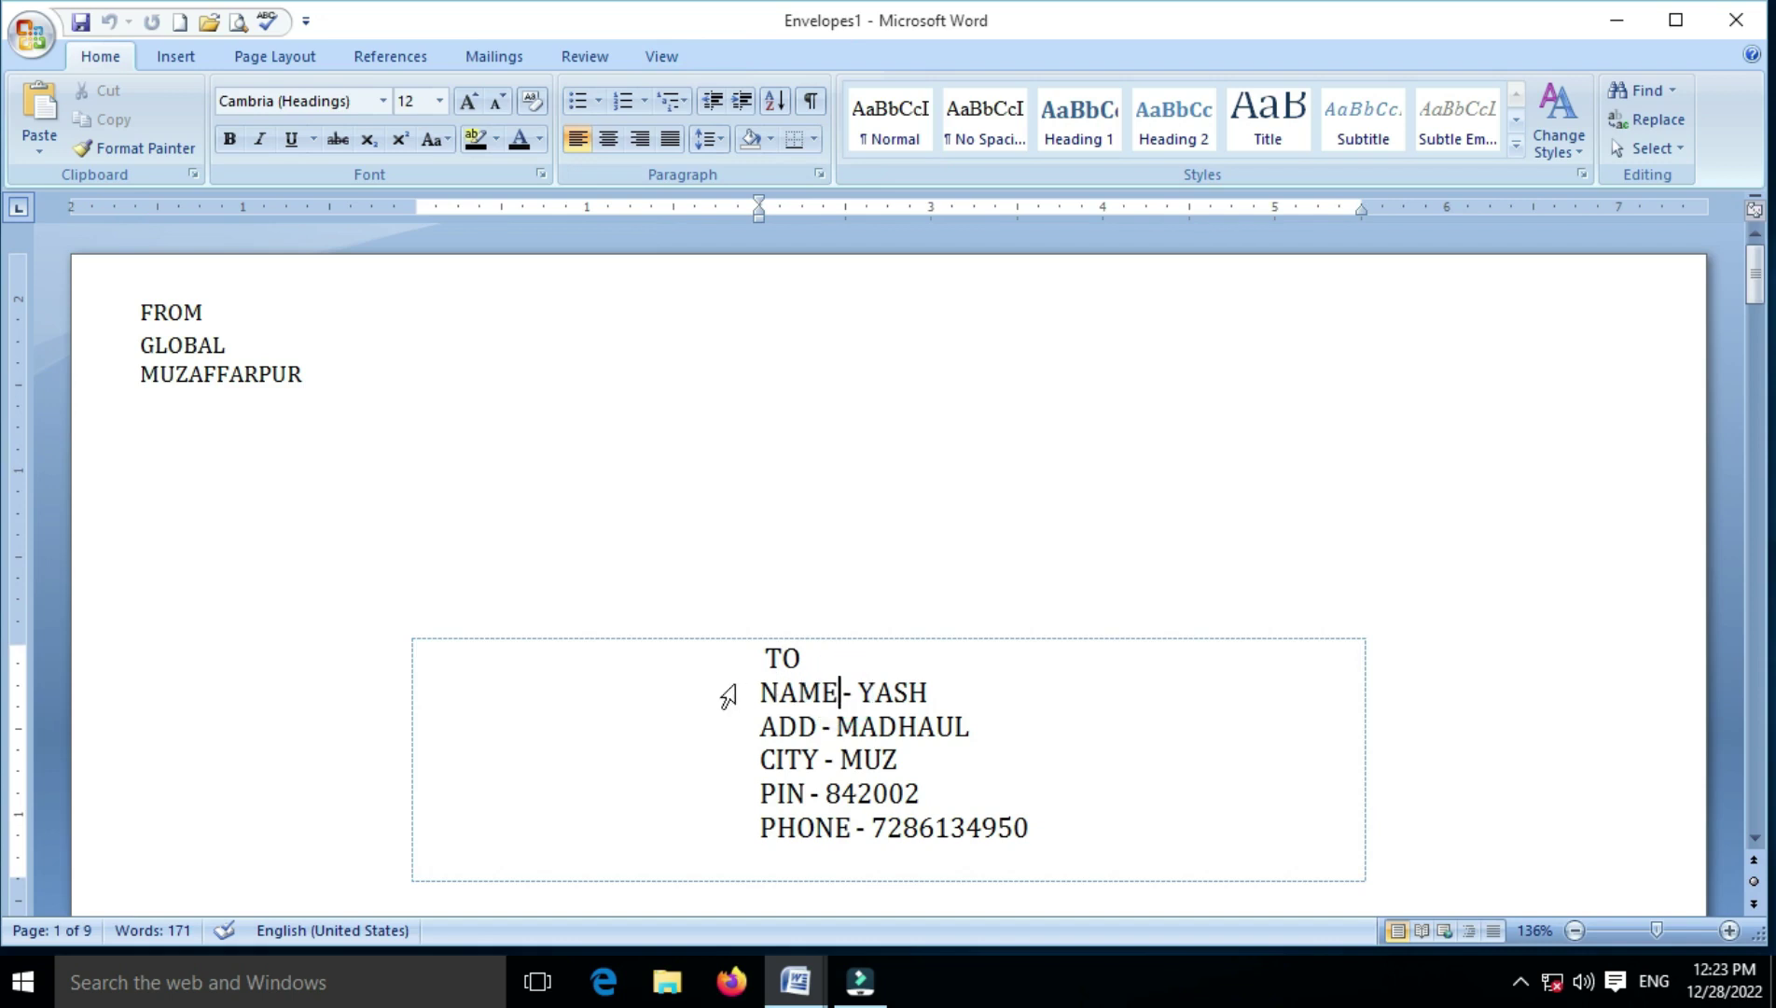
click(992, 701)
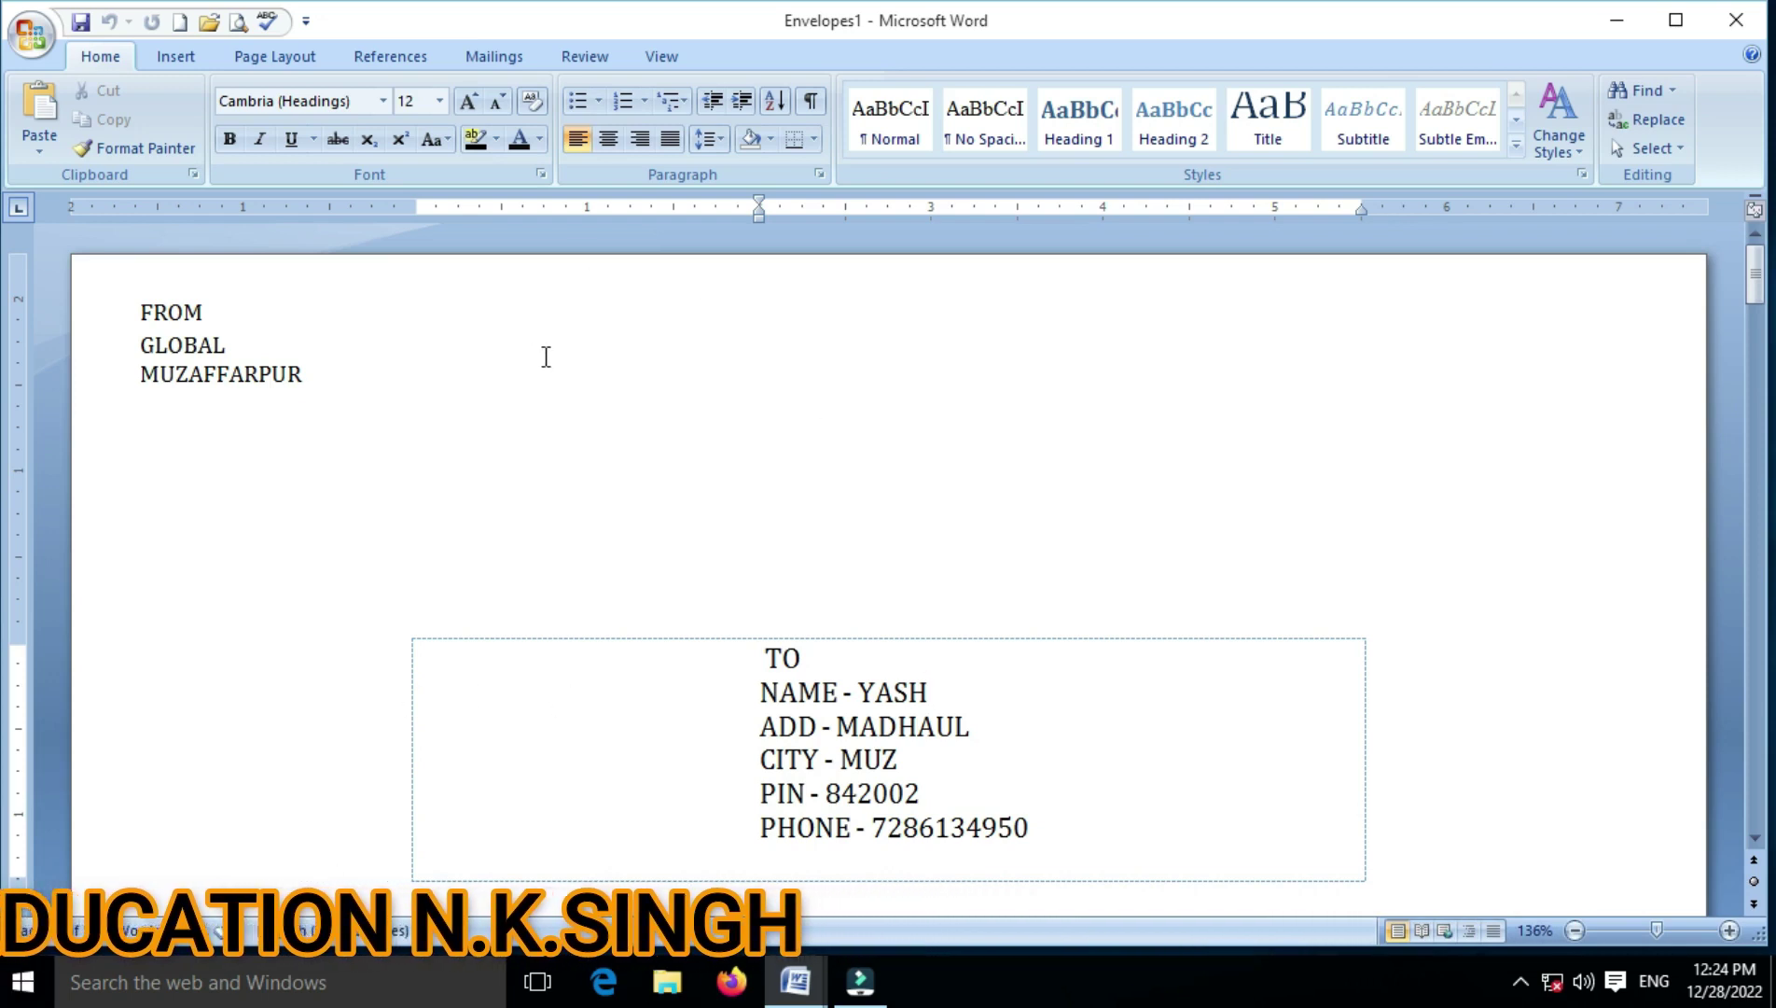
- Save the merged envelopes under the file name ENVELOPE, replacing the suggested name FROM
key(ctrl+s)
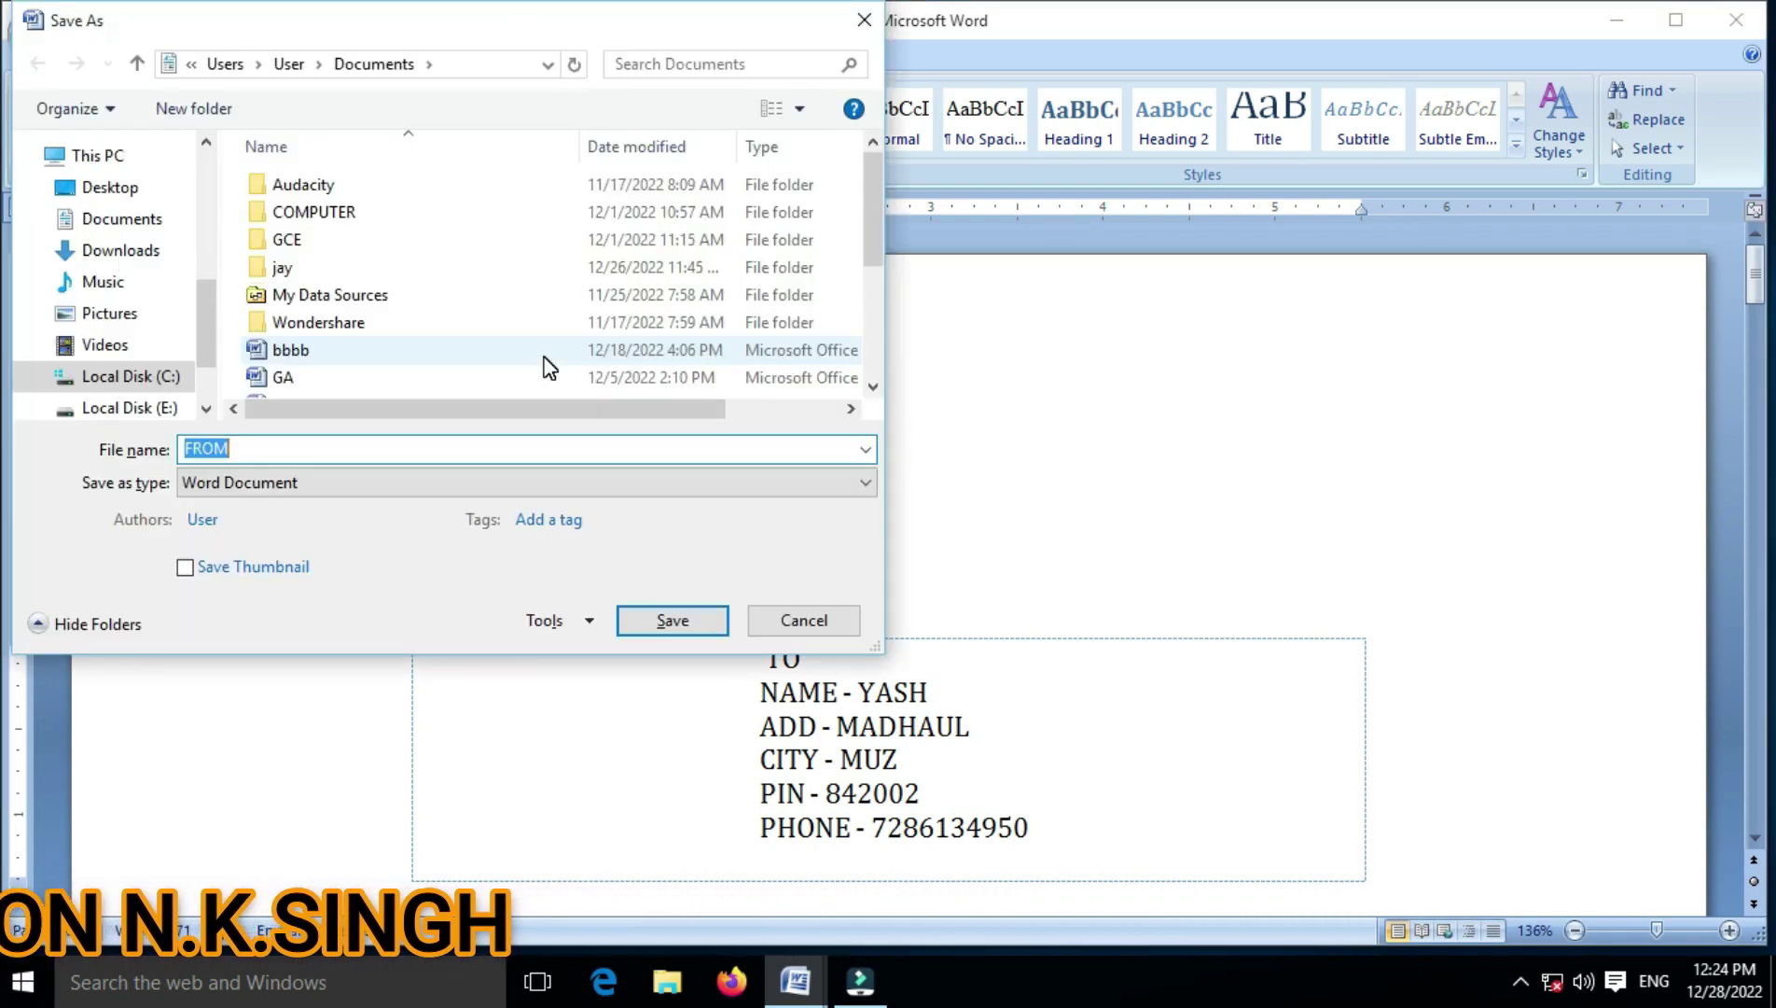
click(261, 442)
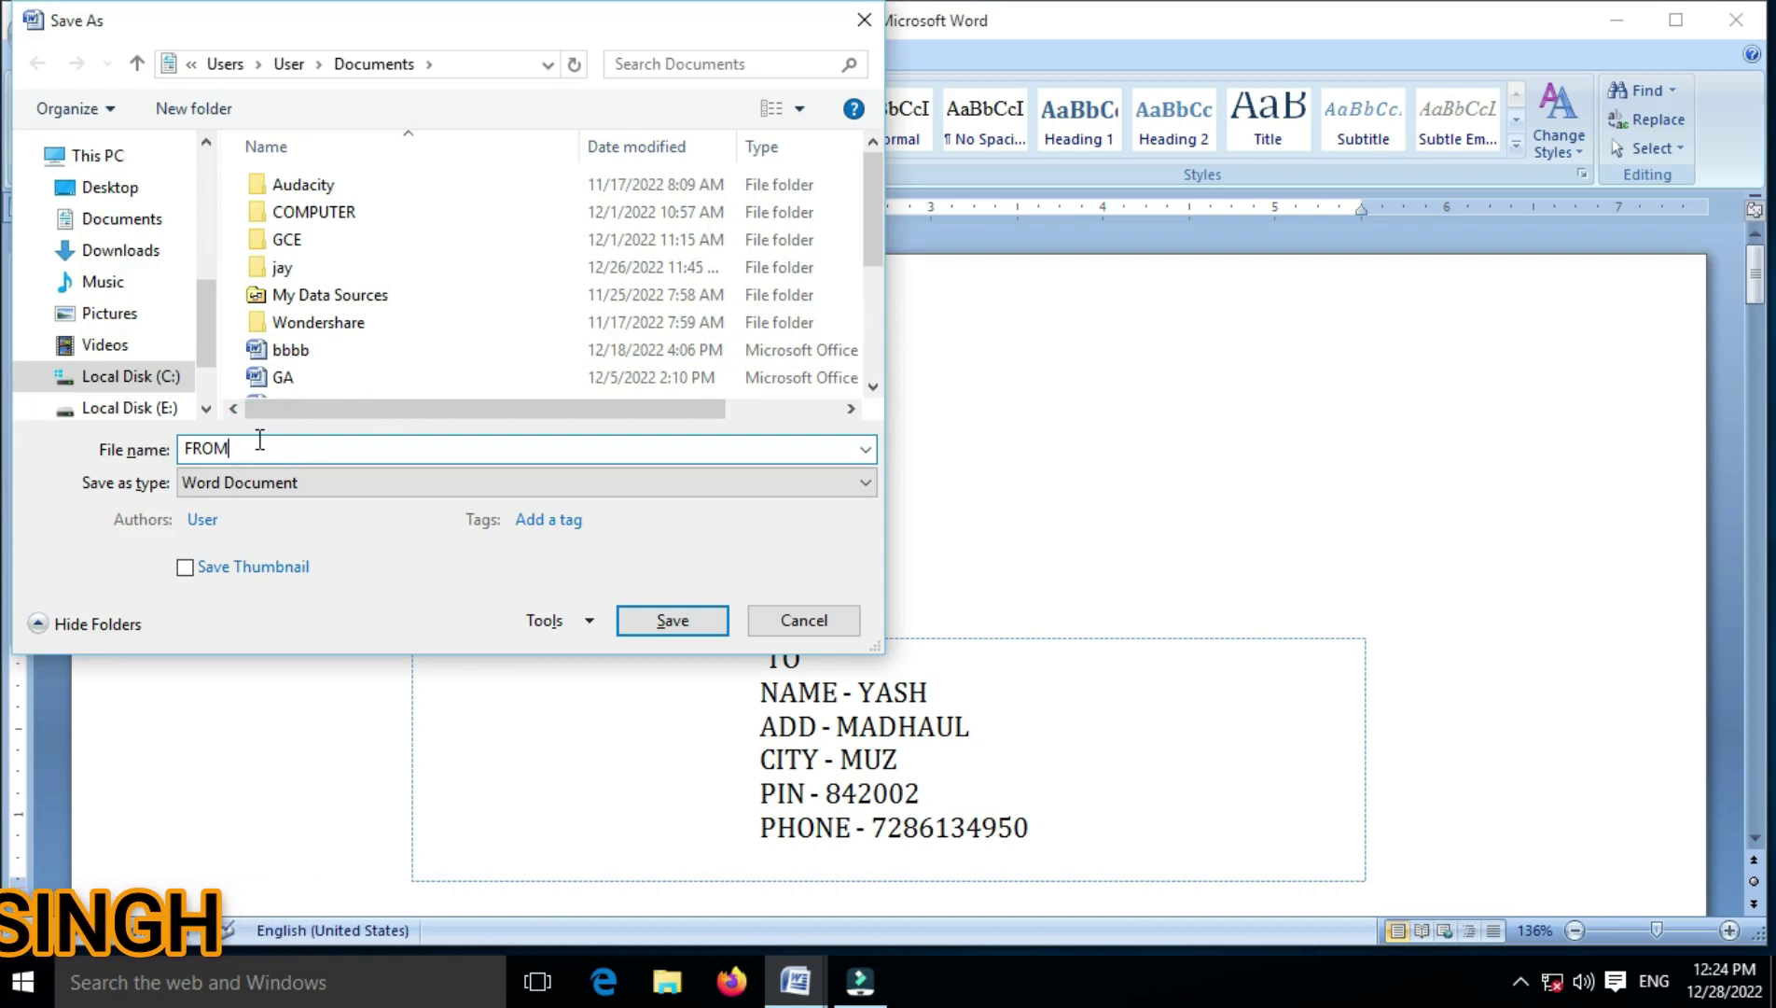
key(BackSpace)
key(BackSpace)
key(BackSpace)
key(BackSpace)
text(ENV)
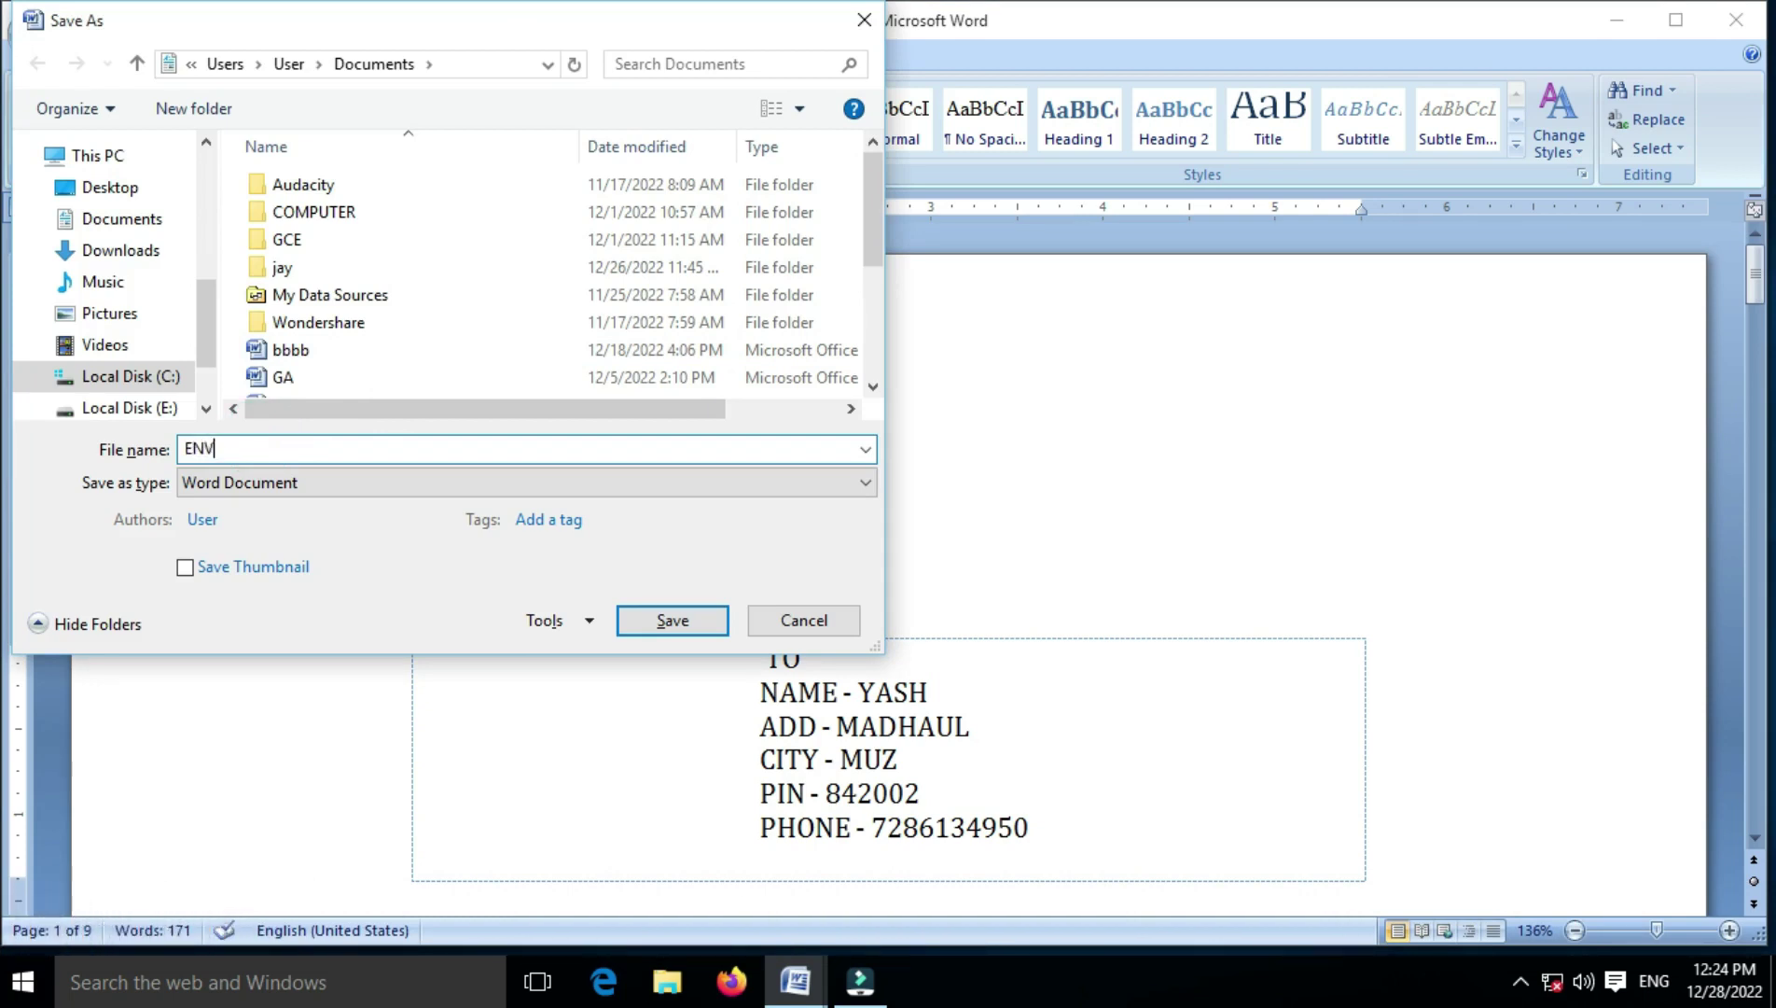
text(ELOPE)
key(Return)
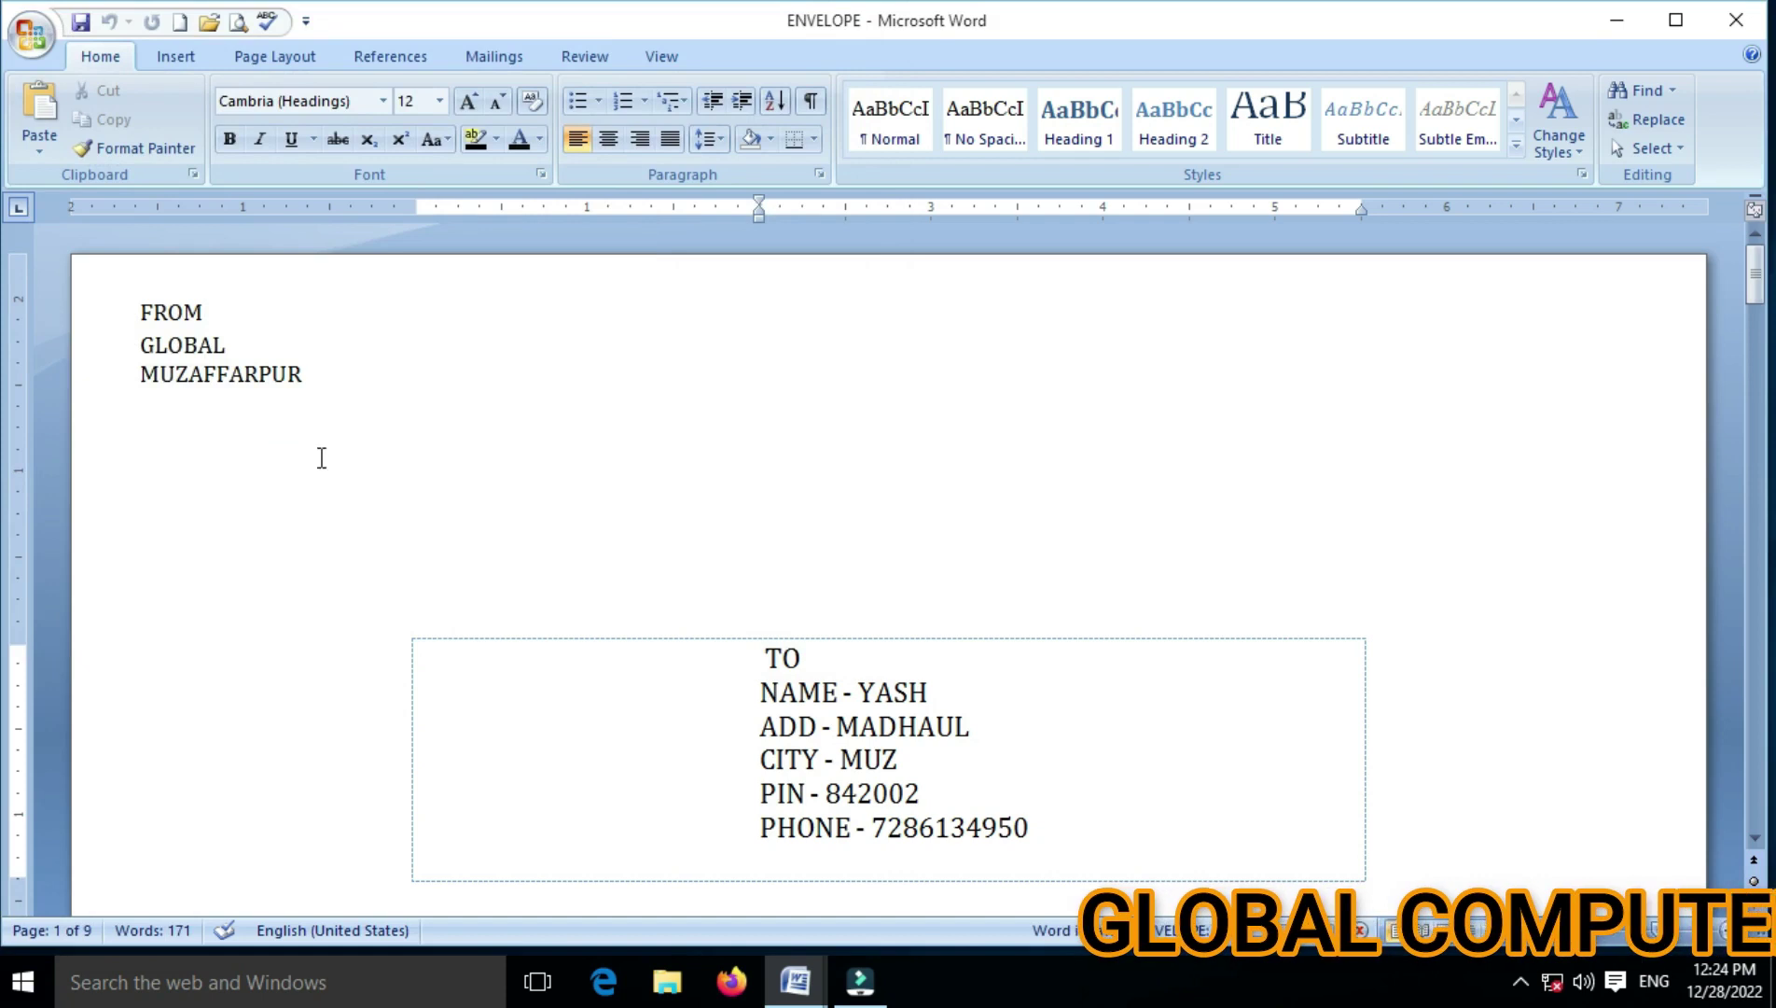
click(260, 373)
click(893, 690)
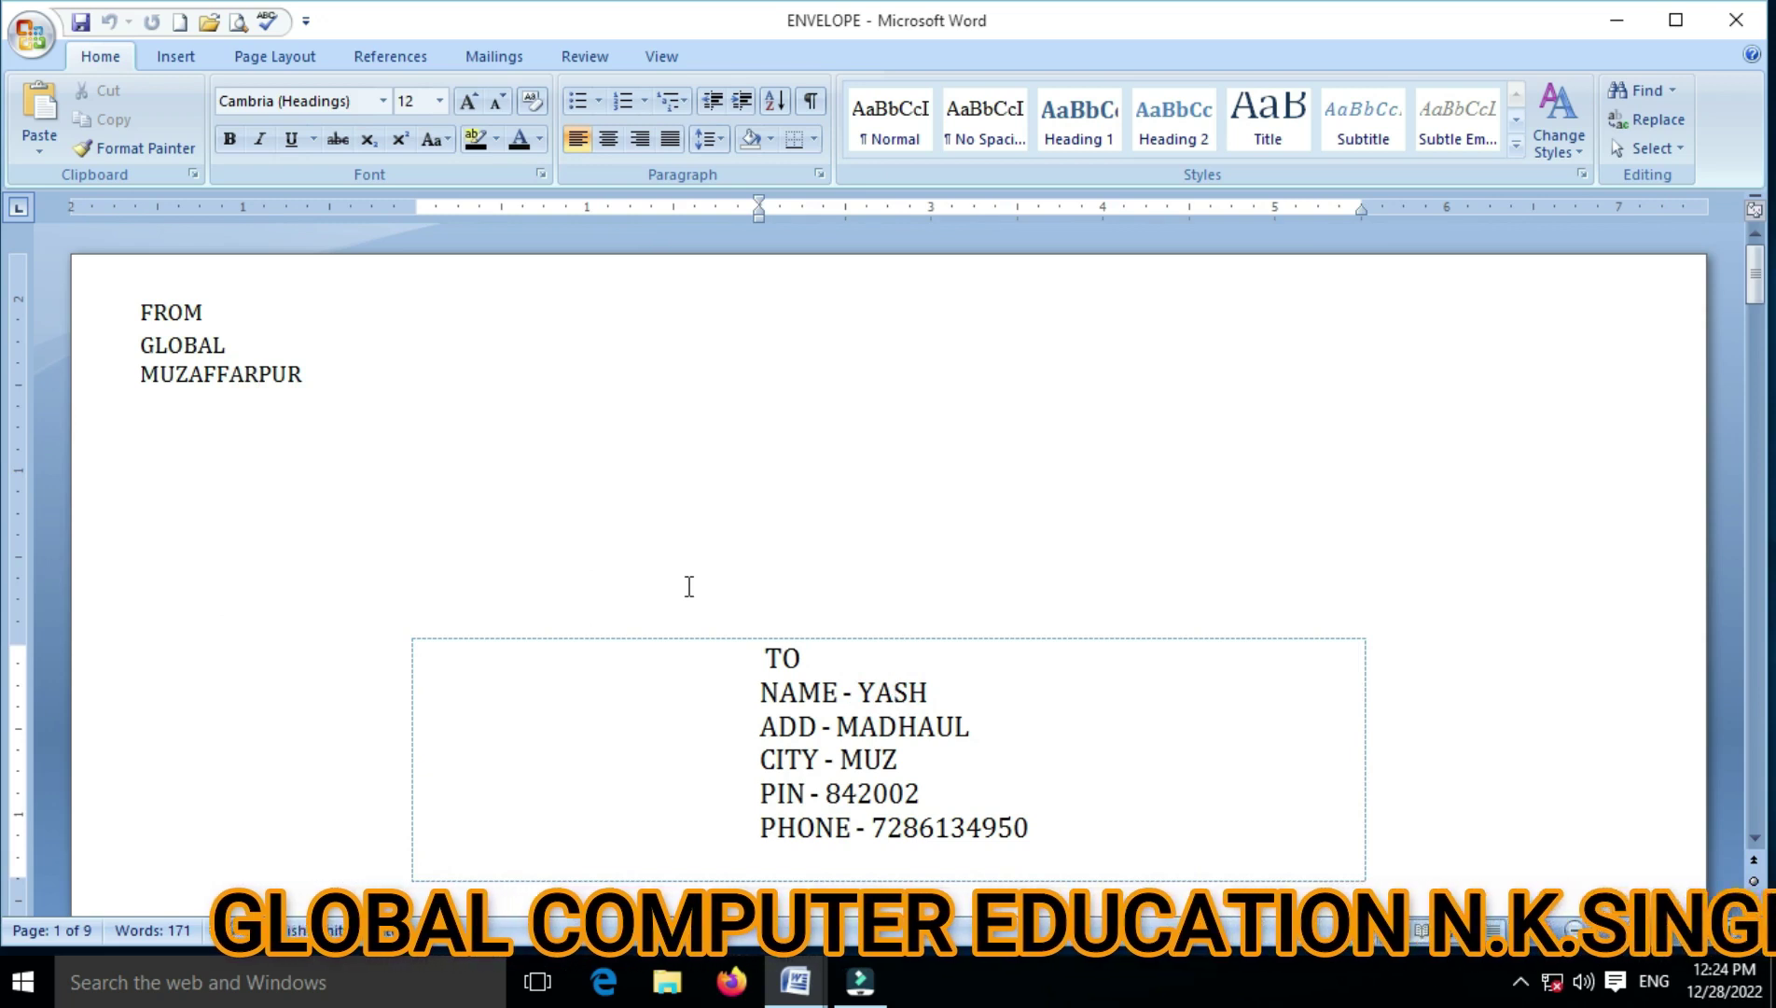
click(966, 714)
scroll(975, 713, down, 2)
scroll(981, 712, down, 3)
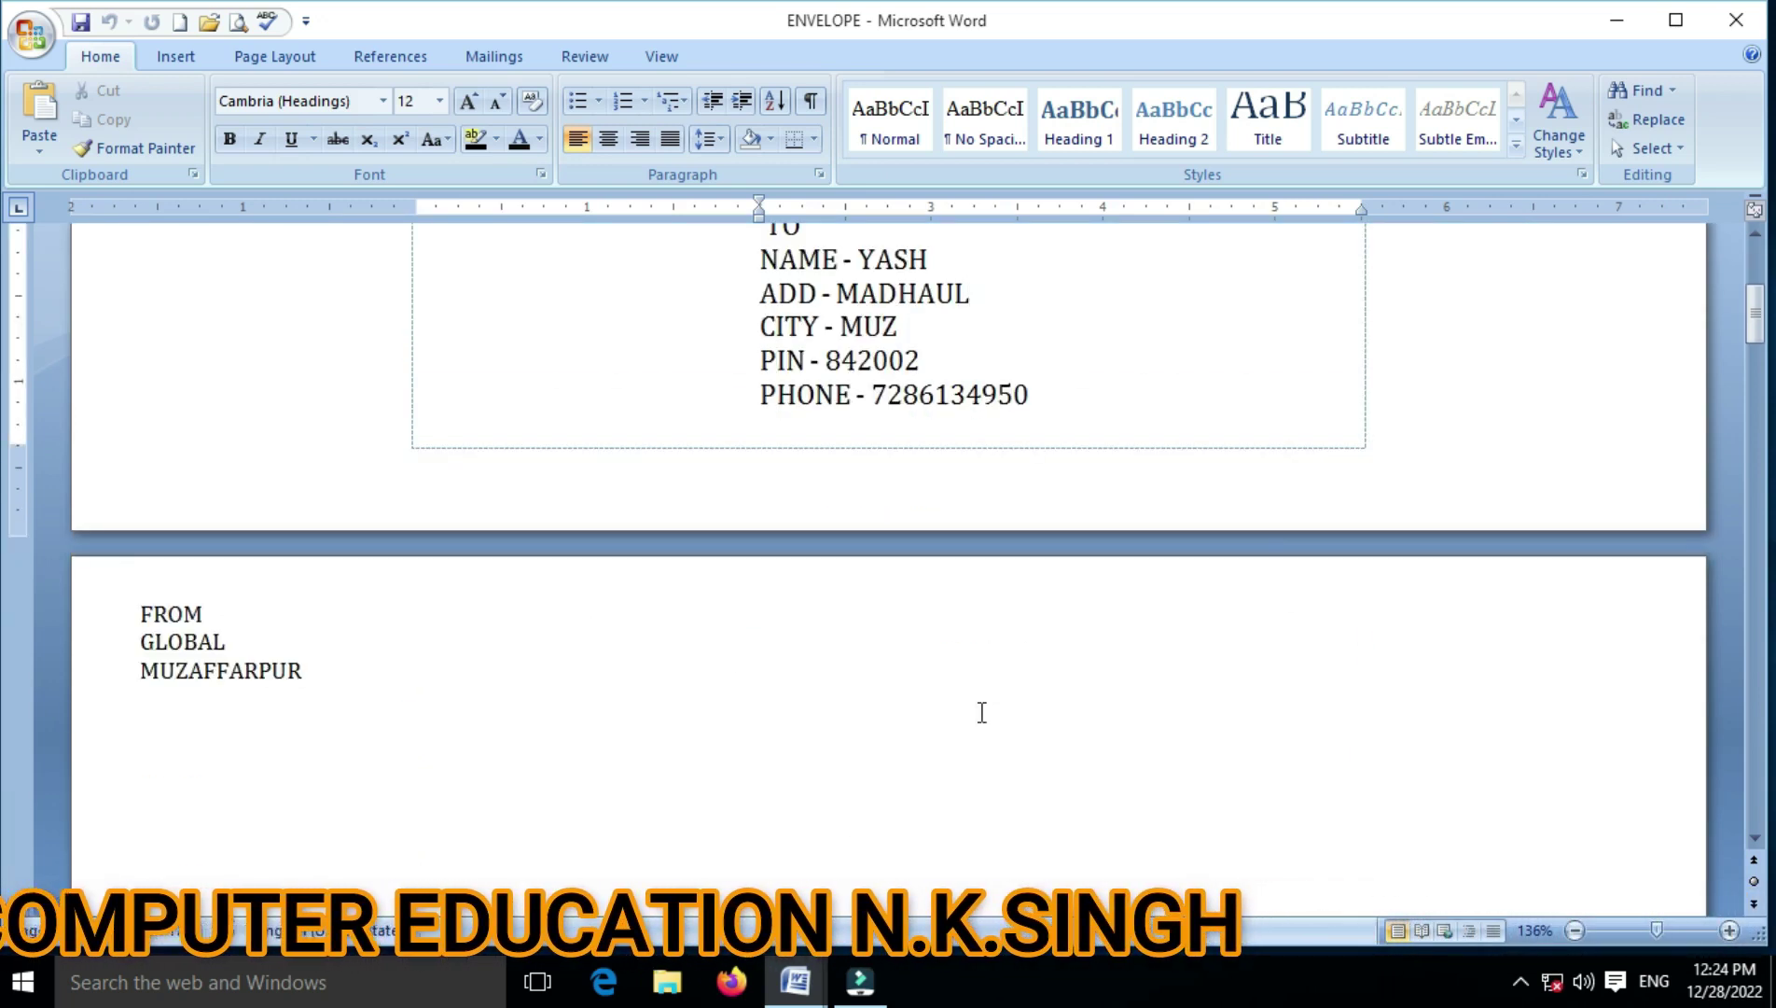
scroll(979, 714, down, 3)
click(821, 661)
scroll(1059, 682, down, 1)
scroll(1062, 679, down, 4)
scroll(1061, 679, down, 4)
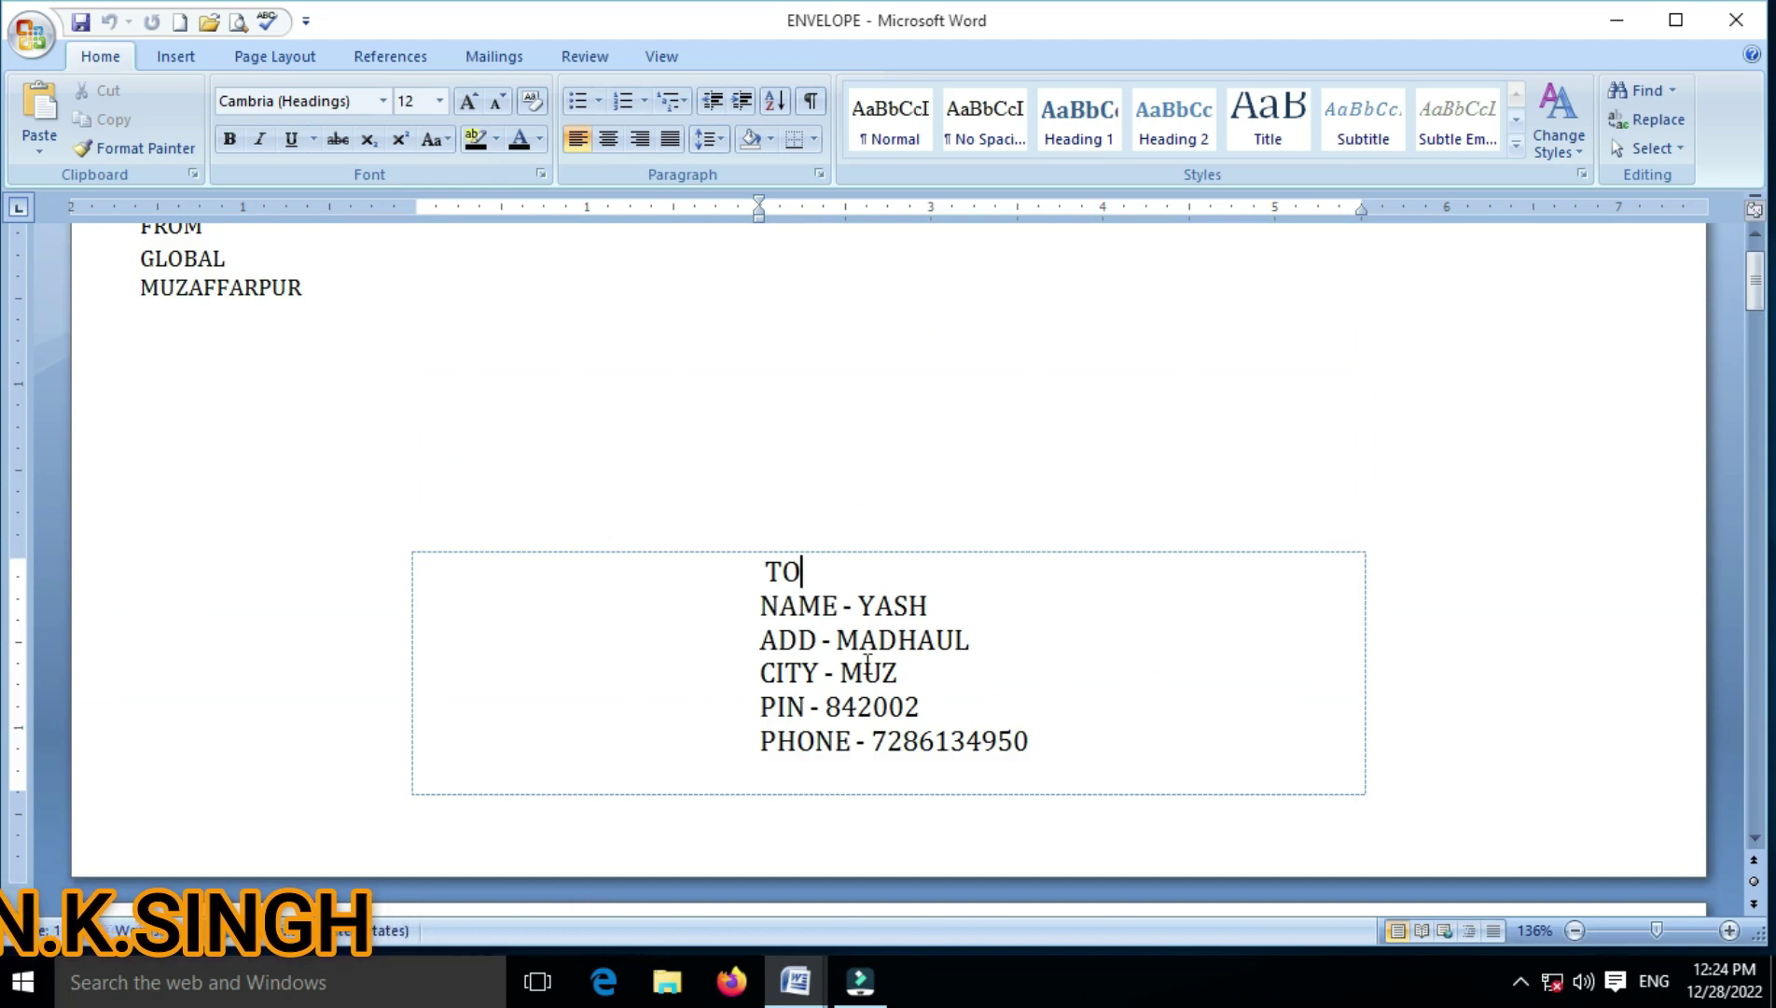
click(944, 688)
scroll(1062, 670, down, 4)
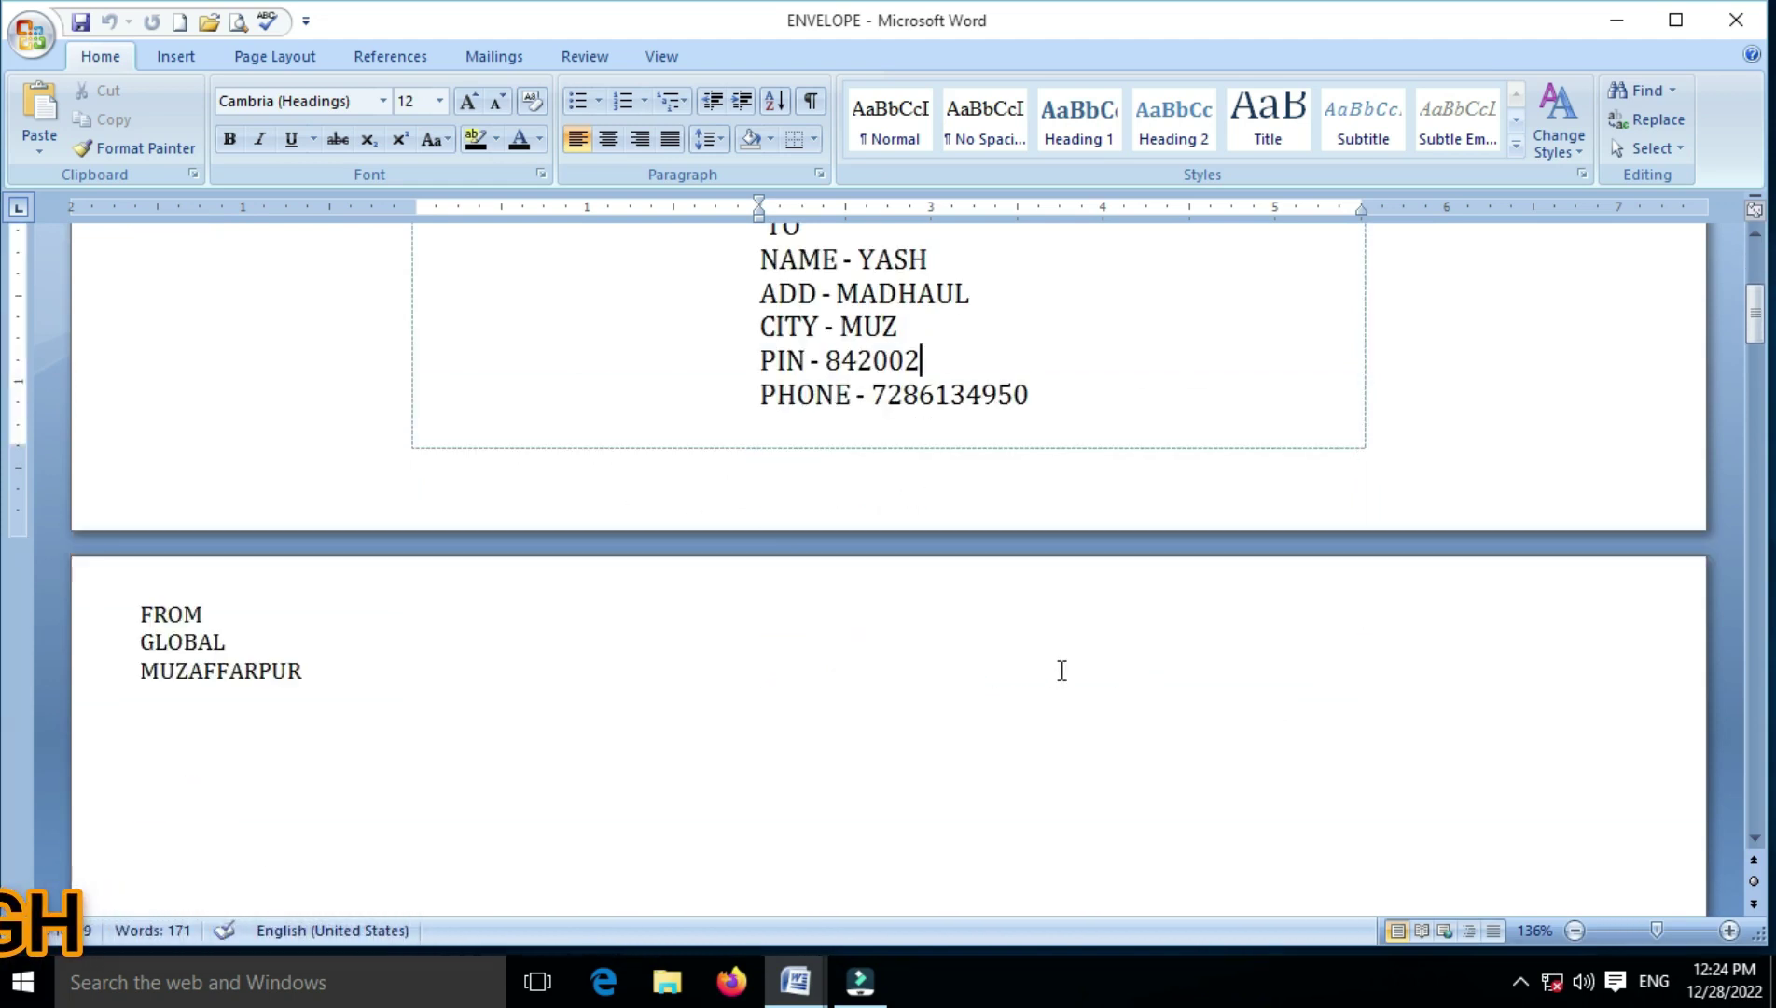
scroll(1062, 670, down, 3)
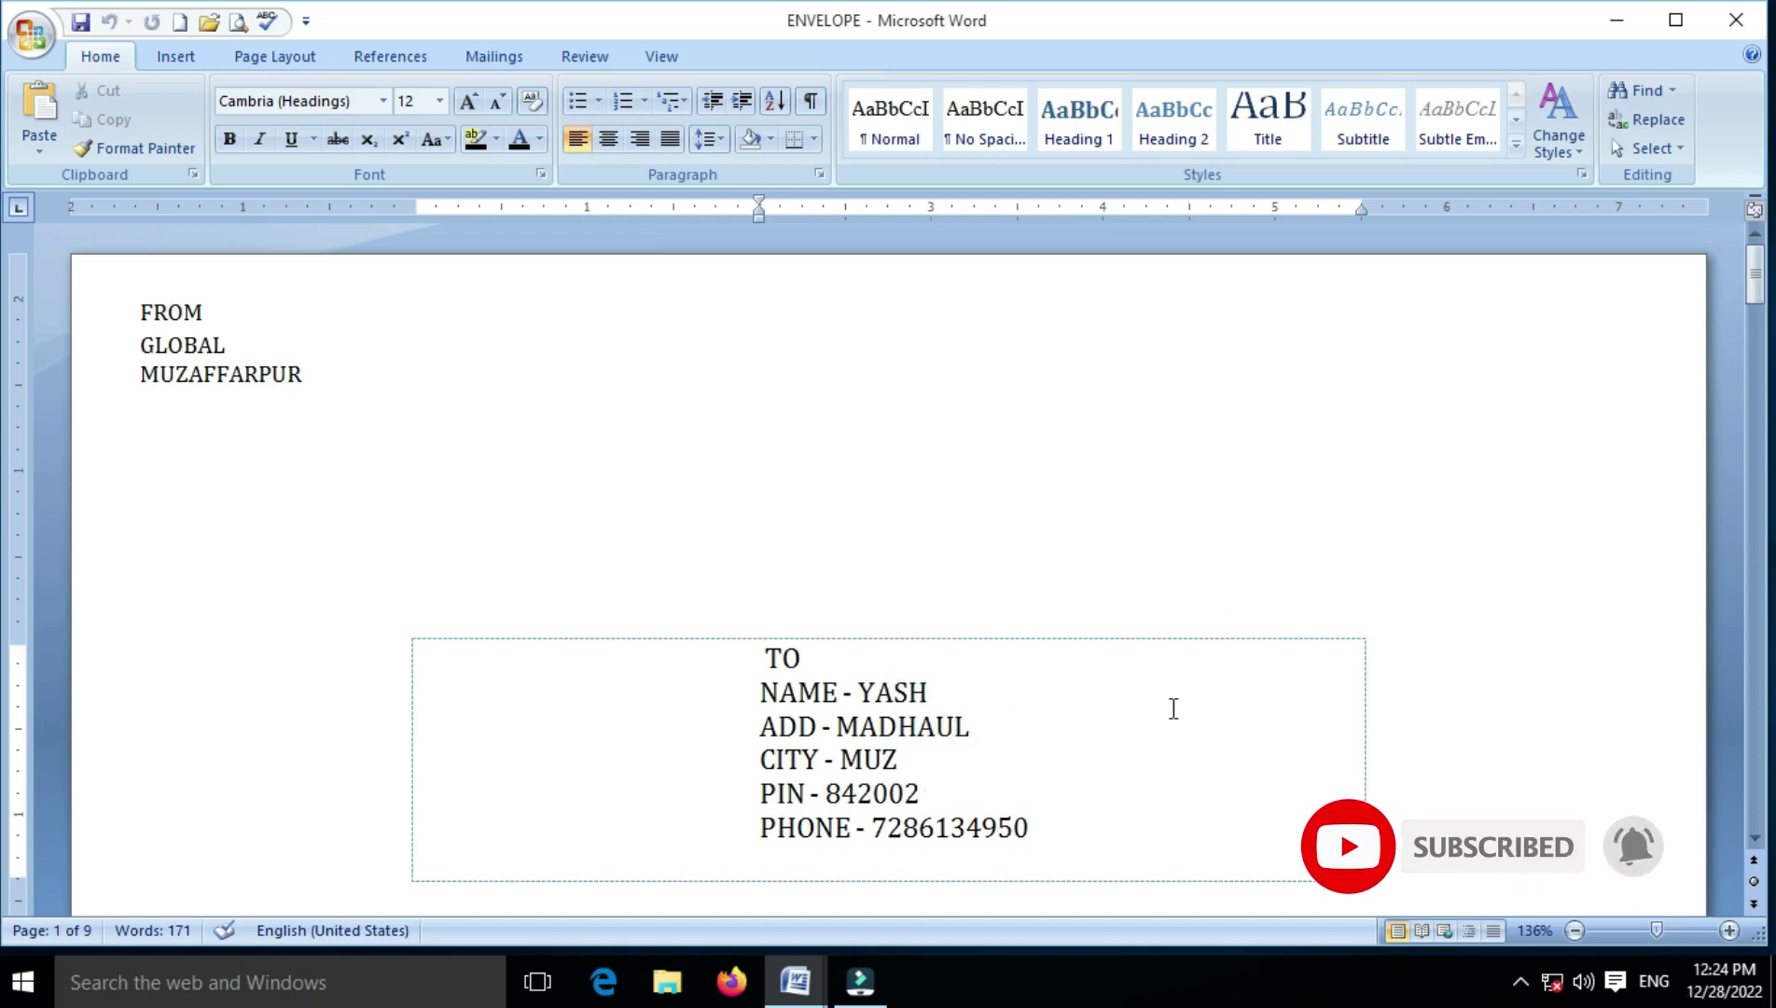
scroll(1174, 708, down, 5)
scroll(1174, 708, up, 5)
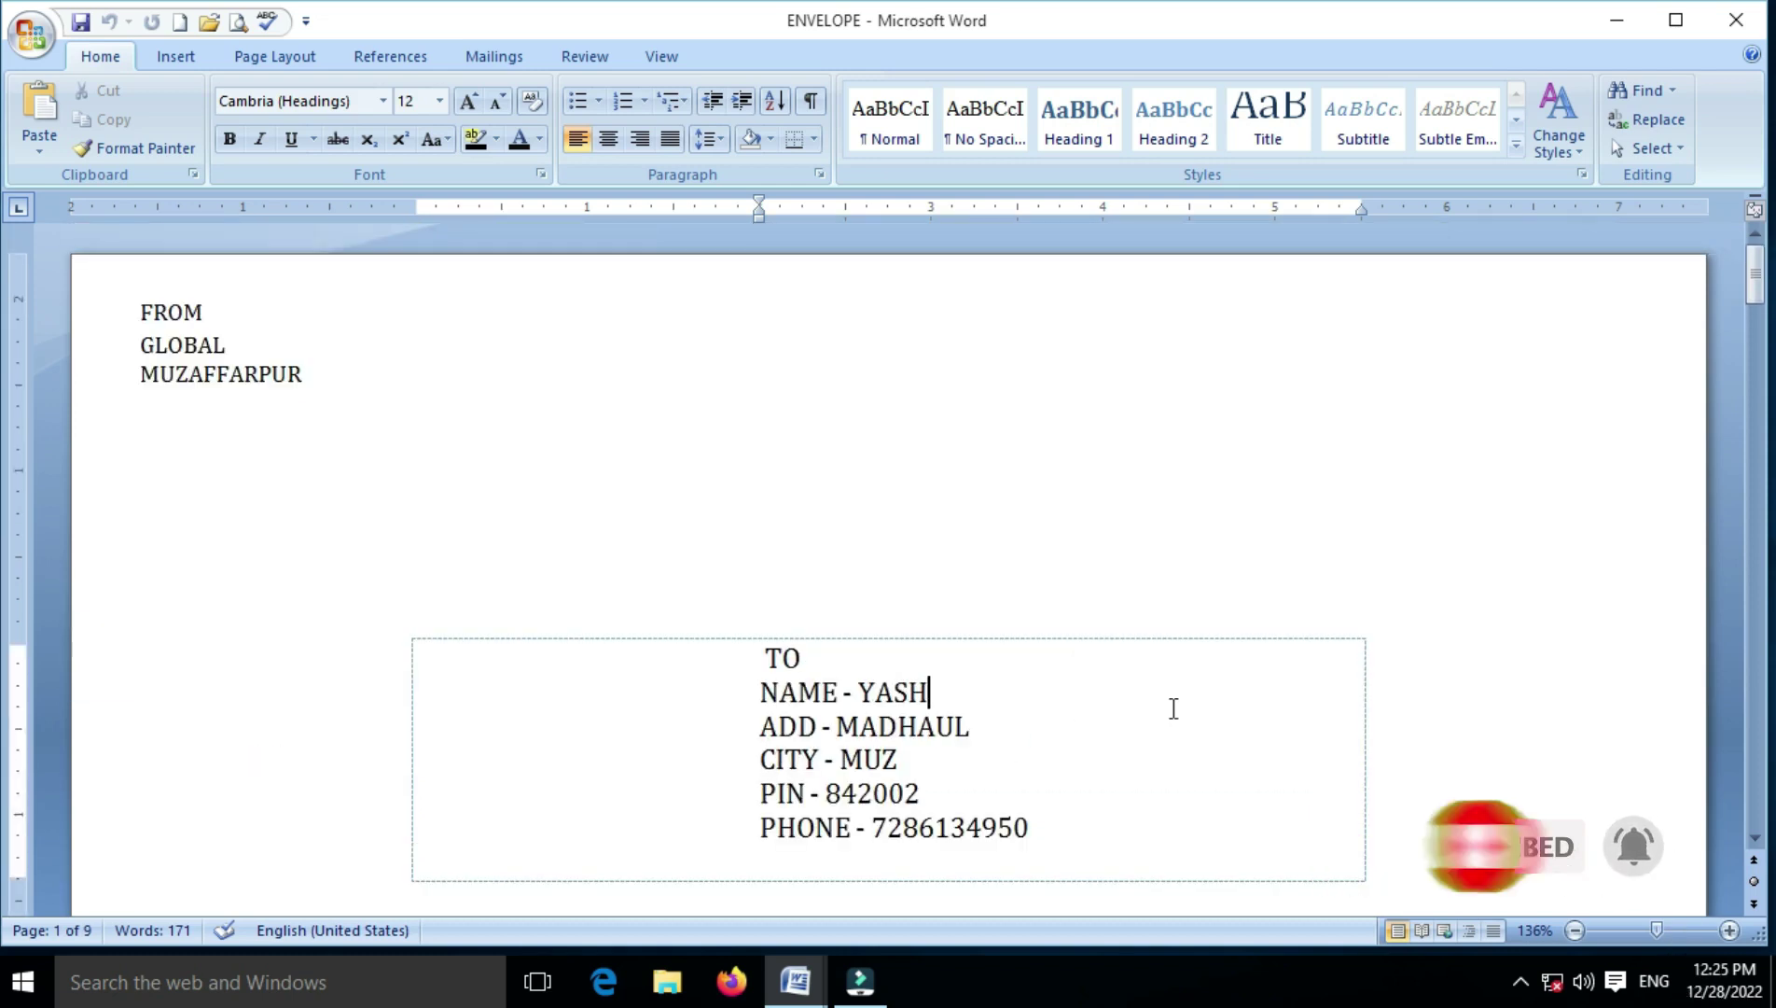